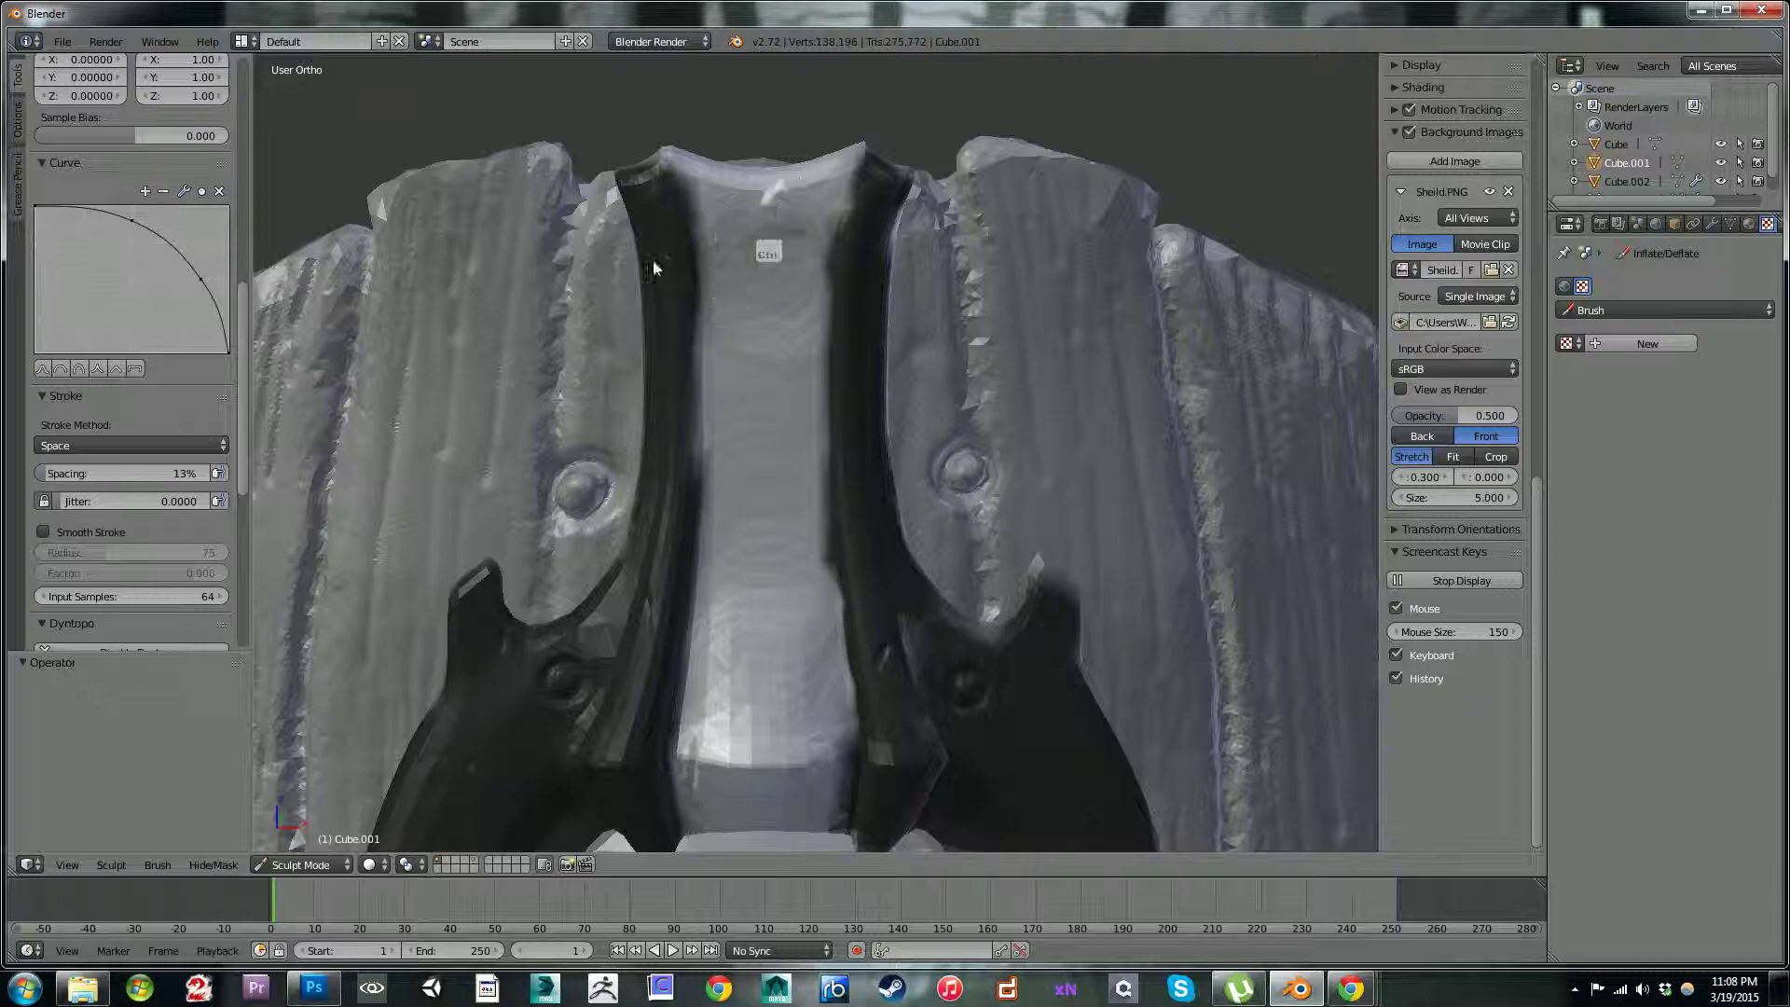
- Undo the last Inflate/Deflate stroke and switch to the Smooth sculpting brush
mouse_move(348, 334)
left_mouse_down("ctrl")
mouse_move(289, 382)
mouse_move(237, 389)
mouse_move(238, 137)
left_mouse_up("ctrl")
key("ctrl+z")
left_click(144, 149)
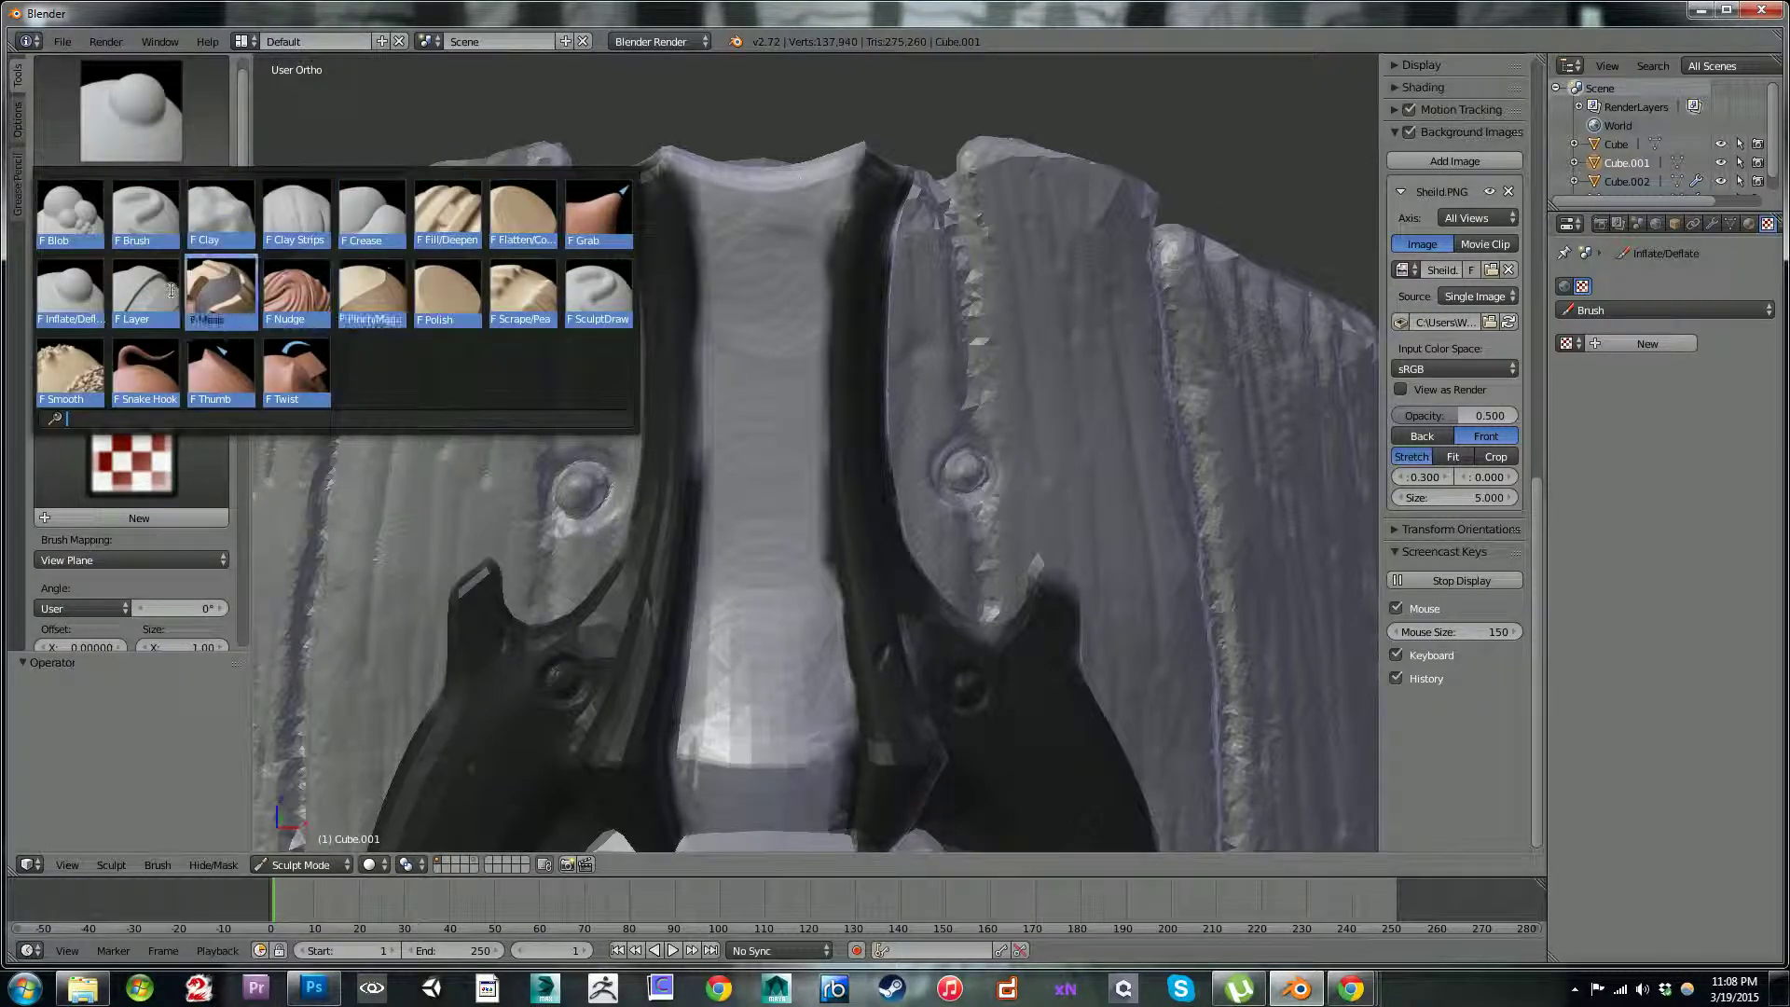
left_click(56, 385)
- Set the Smooth brush's stroke method to Airbrush with a rate of 0.570 and smooth down the shield's central strip
mouse_move(243, 269)
left_mouse_down()
mouse_move(267, 453)
mouse_move(166, 461)
left_mouse_up()
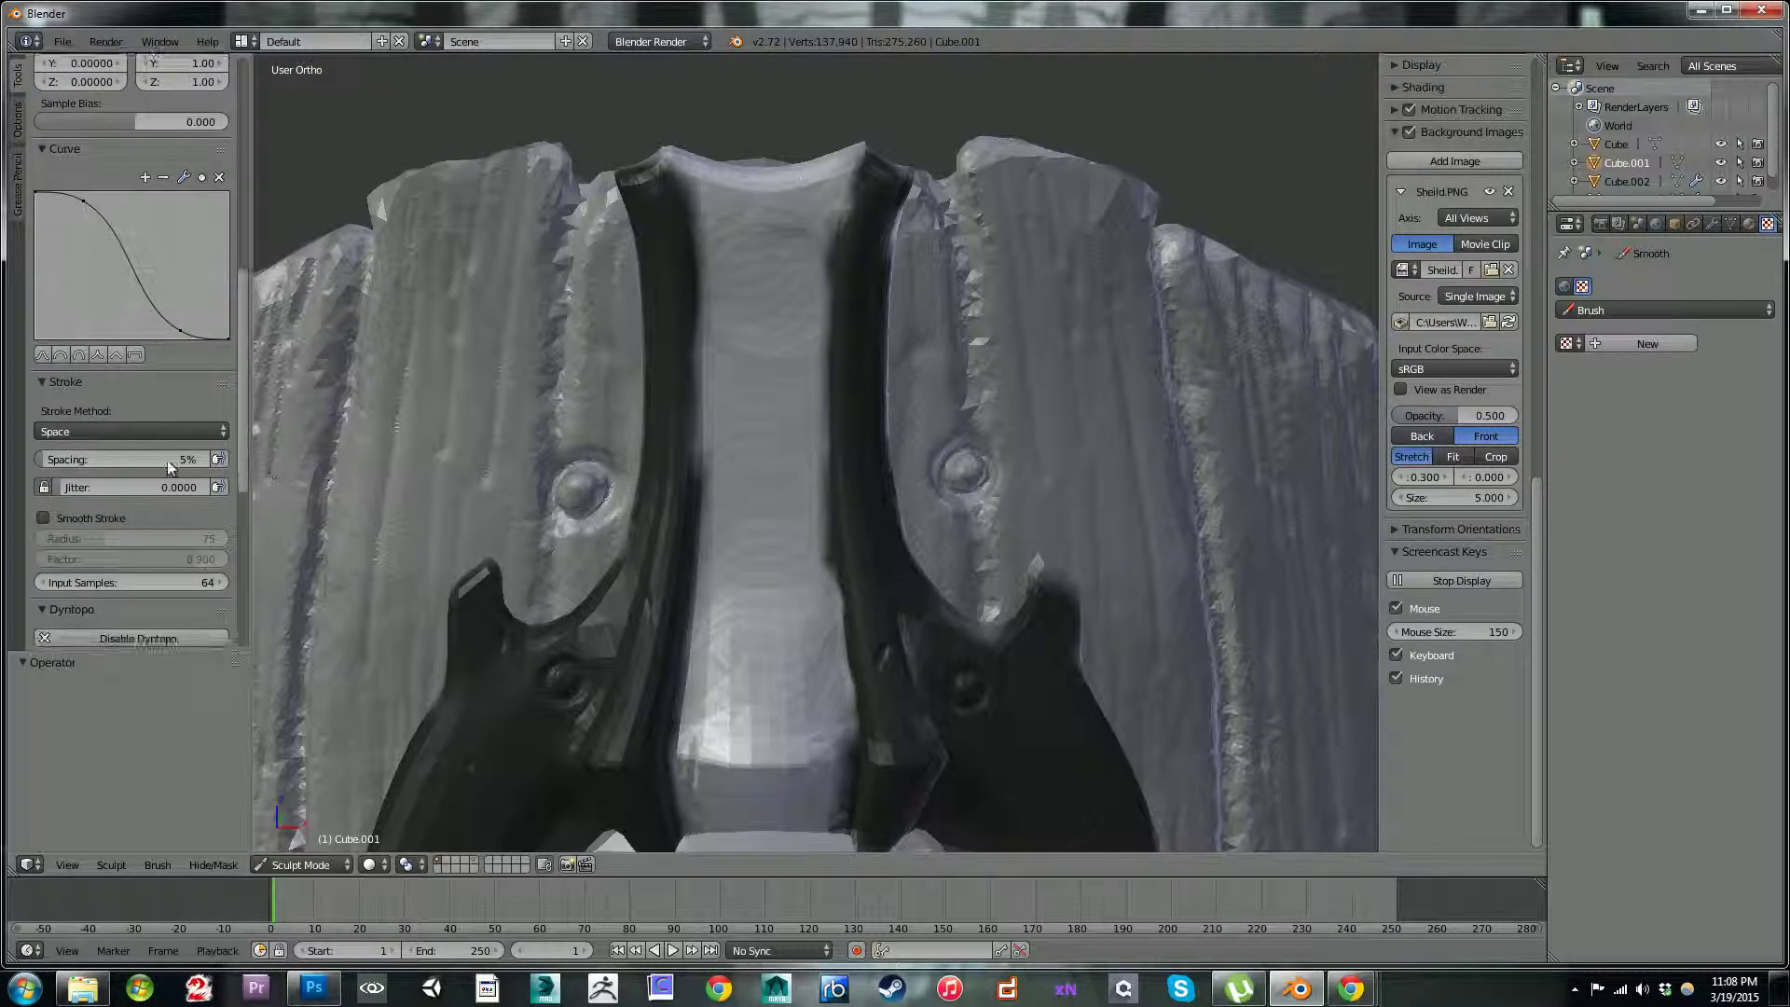
left_click(103, 424)
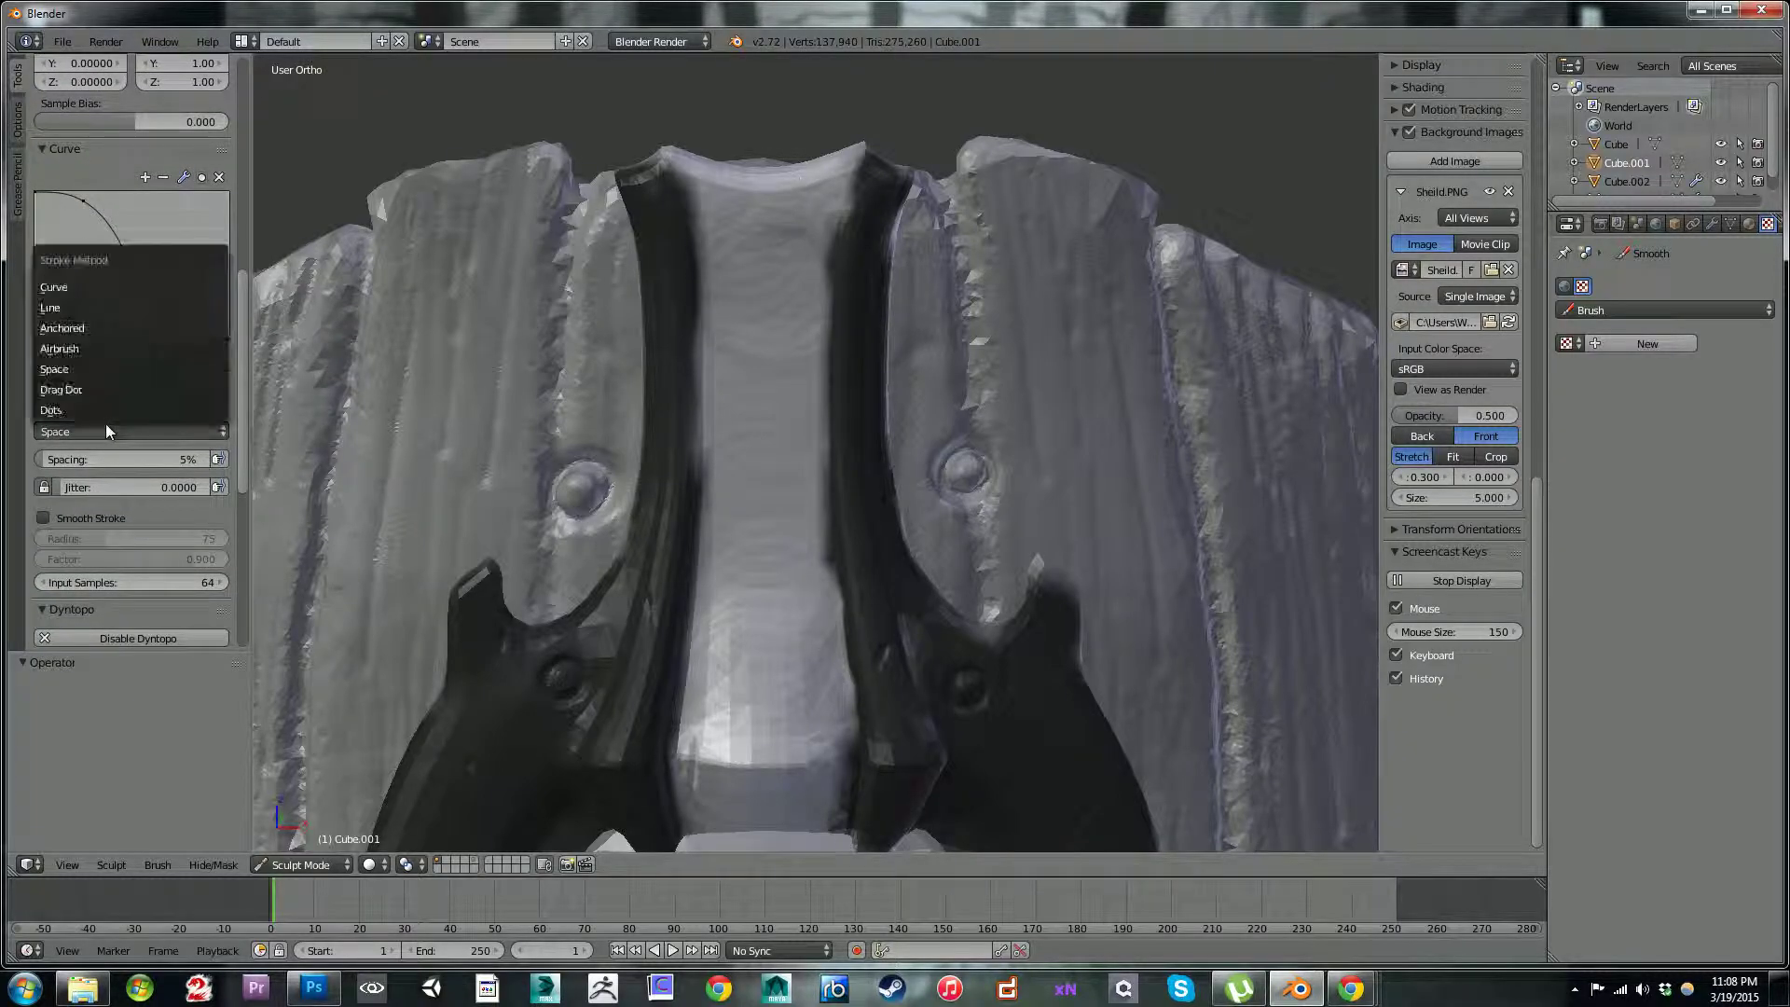
left_click(61, 348)
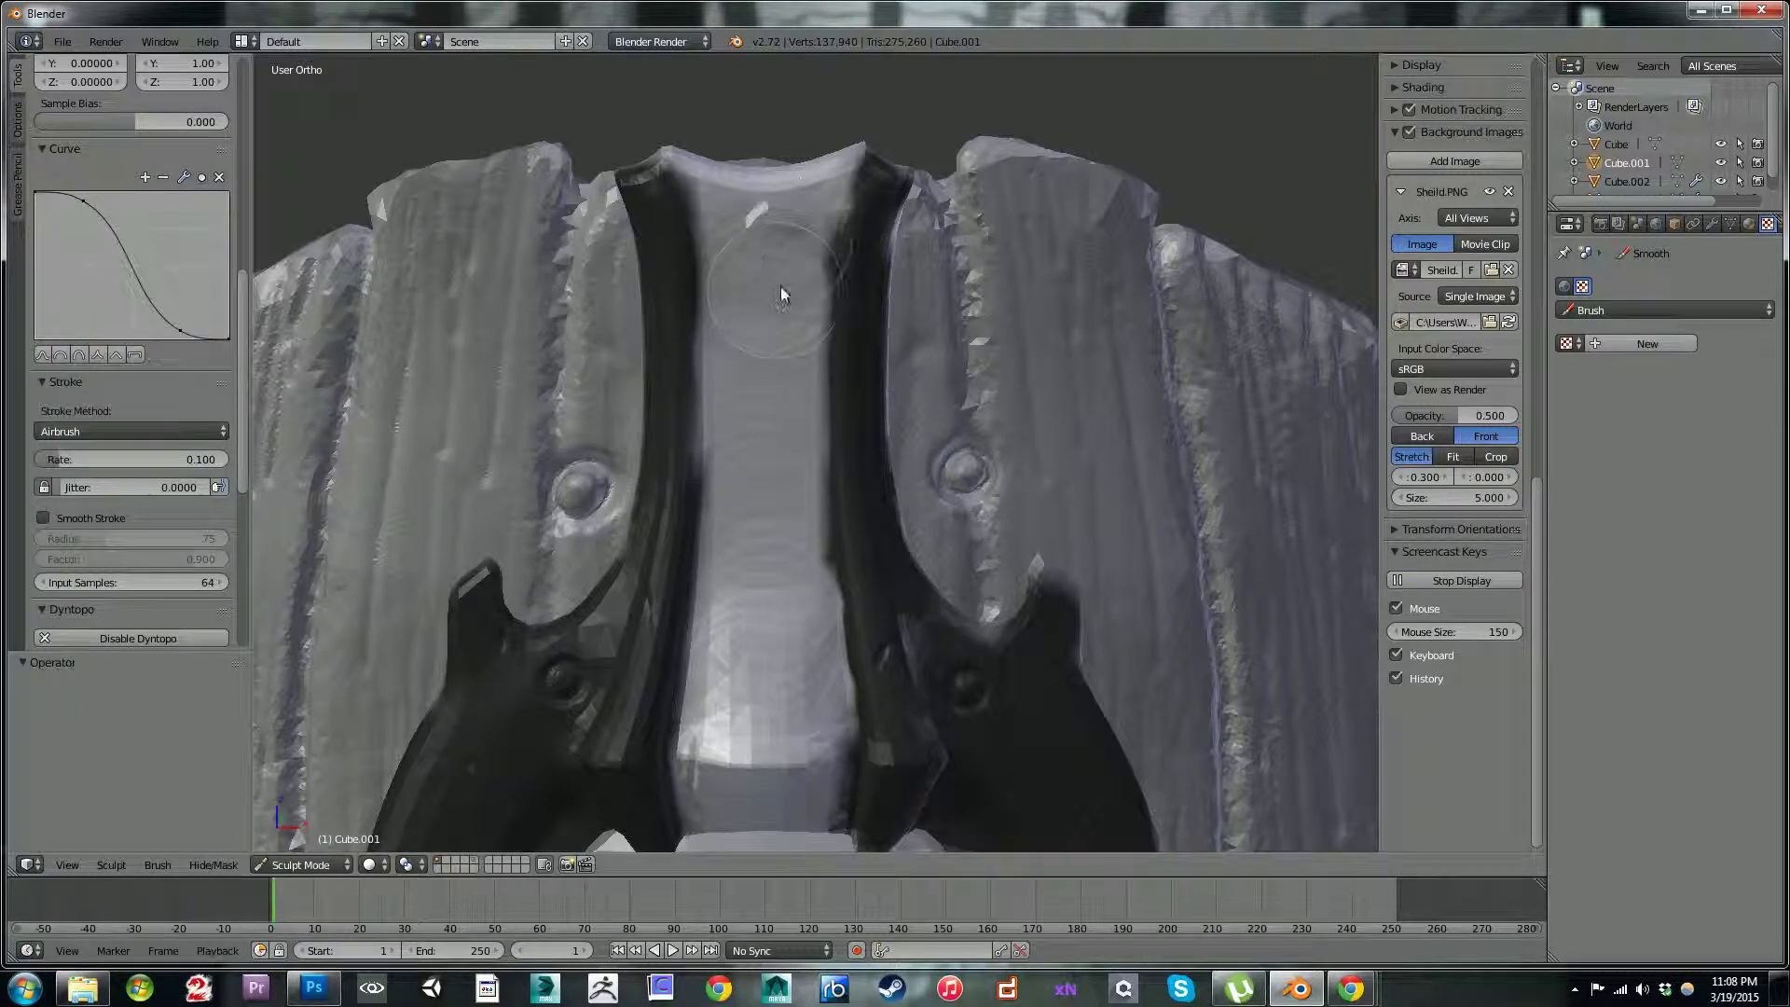
mouse_move(752, 327)
left_mouse_down()
mouse_move(757, 341)
mouse_move(802, 196)
mouse_move(708, 184)
mouse_move(781, 392)
mouse_move(736, 741)
mouse_move(810, 676)
mouse_move(785, 550)
mouse_move(720, 512)
mouse_move(811, 634)
mouse_move(734, 772)
mouse_move(781, 772)
mouse_move(824, 579)
mouse_move(783, 344)
mouse_move(839, 220)
mouse_move(729, 224)
mouse_move(712, 719)
mouse_move(774, 721)
left_mouse_up()
left_click_drag(58, 464, 163, 473)
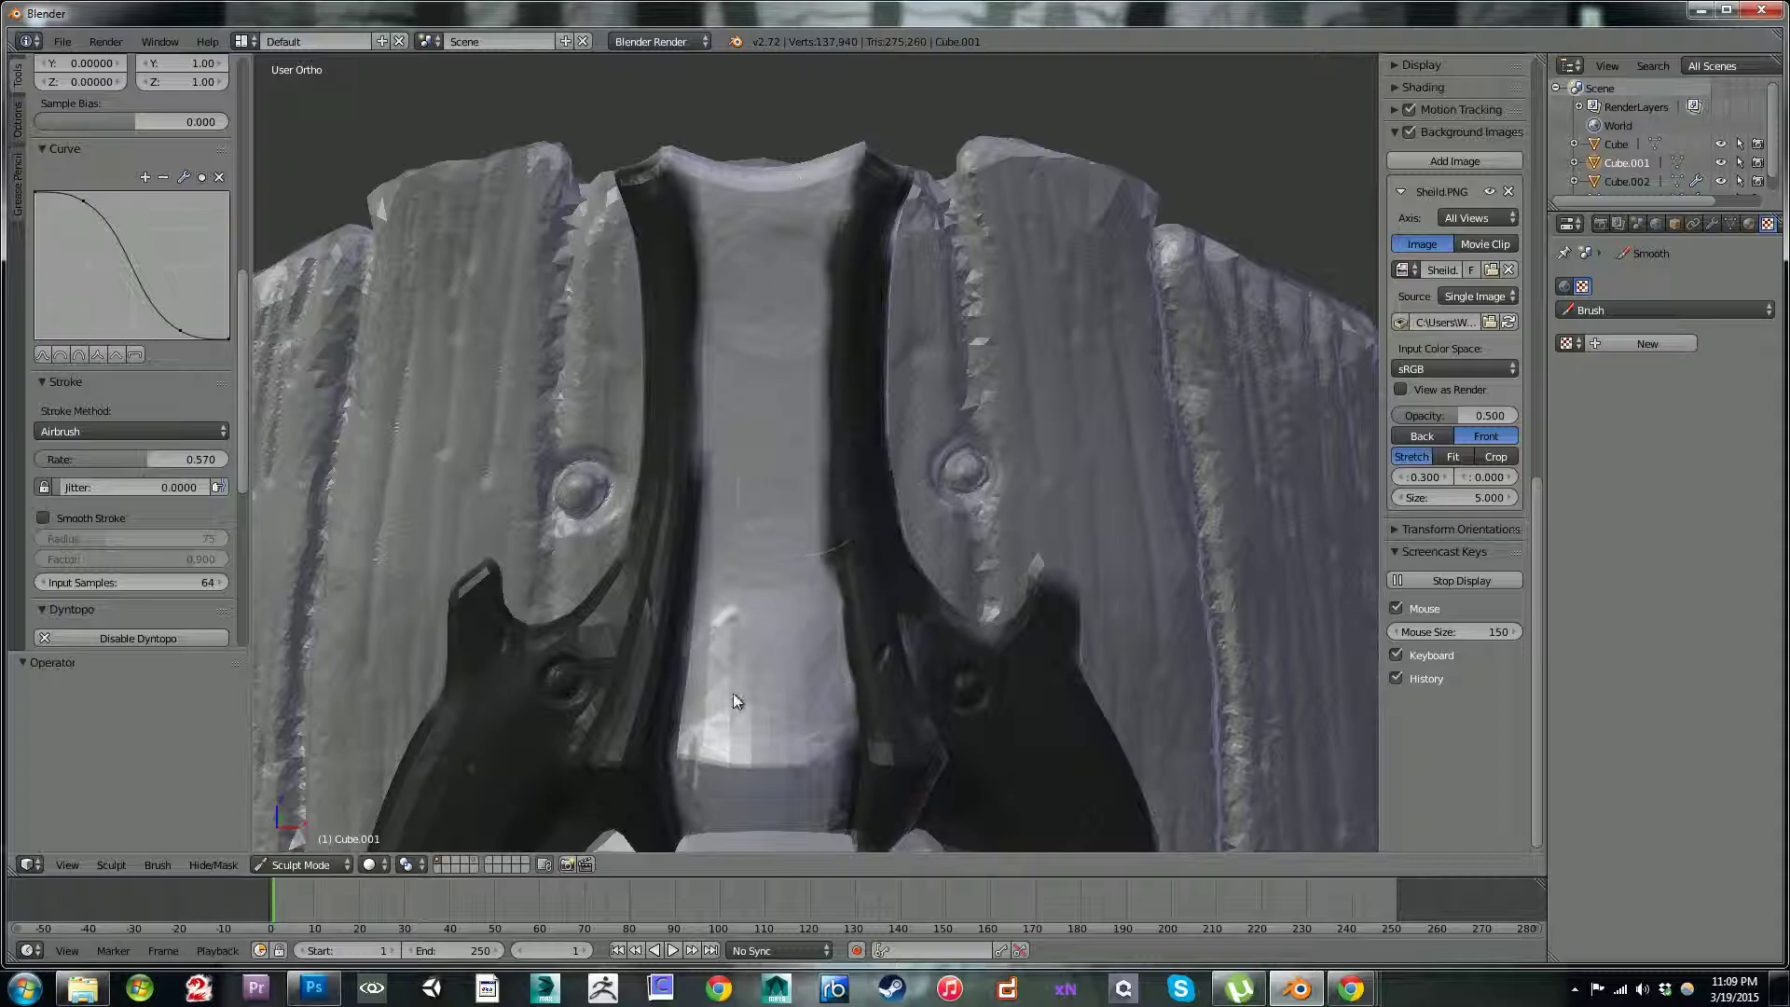
- Switch to the Clay Strips brush and sculpt strokes down the shield's central strip from the upper end to the lower part
scroll(230, 248, "up", 12)
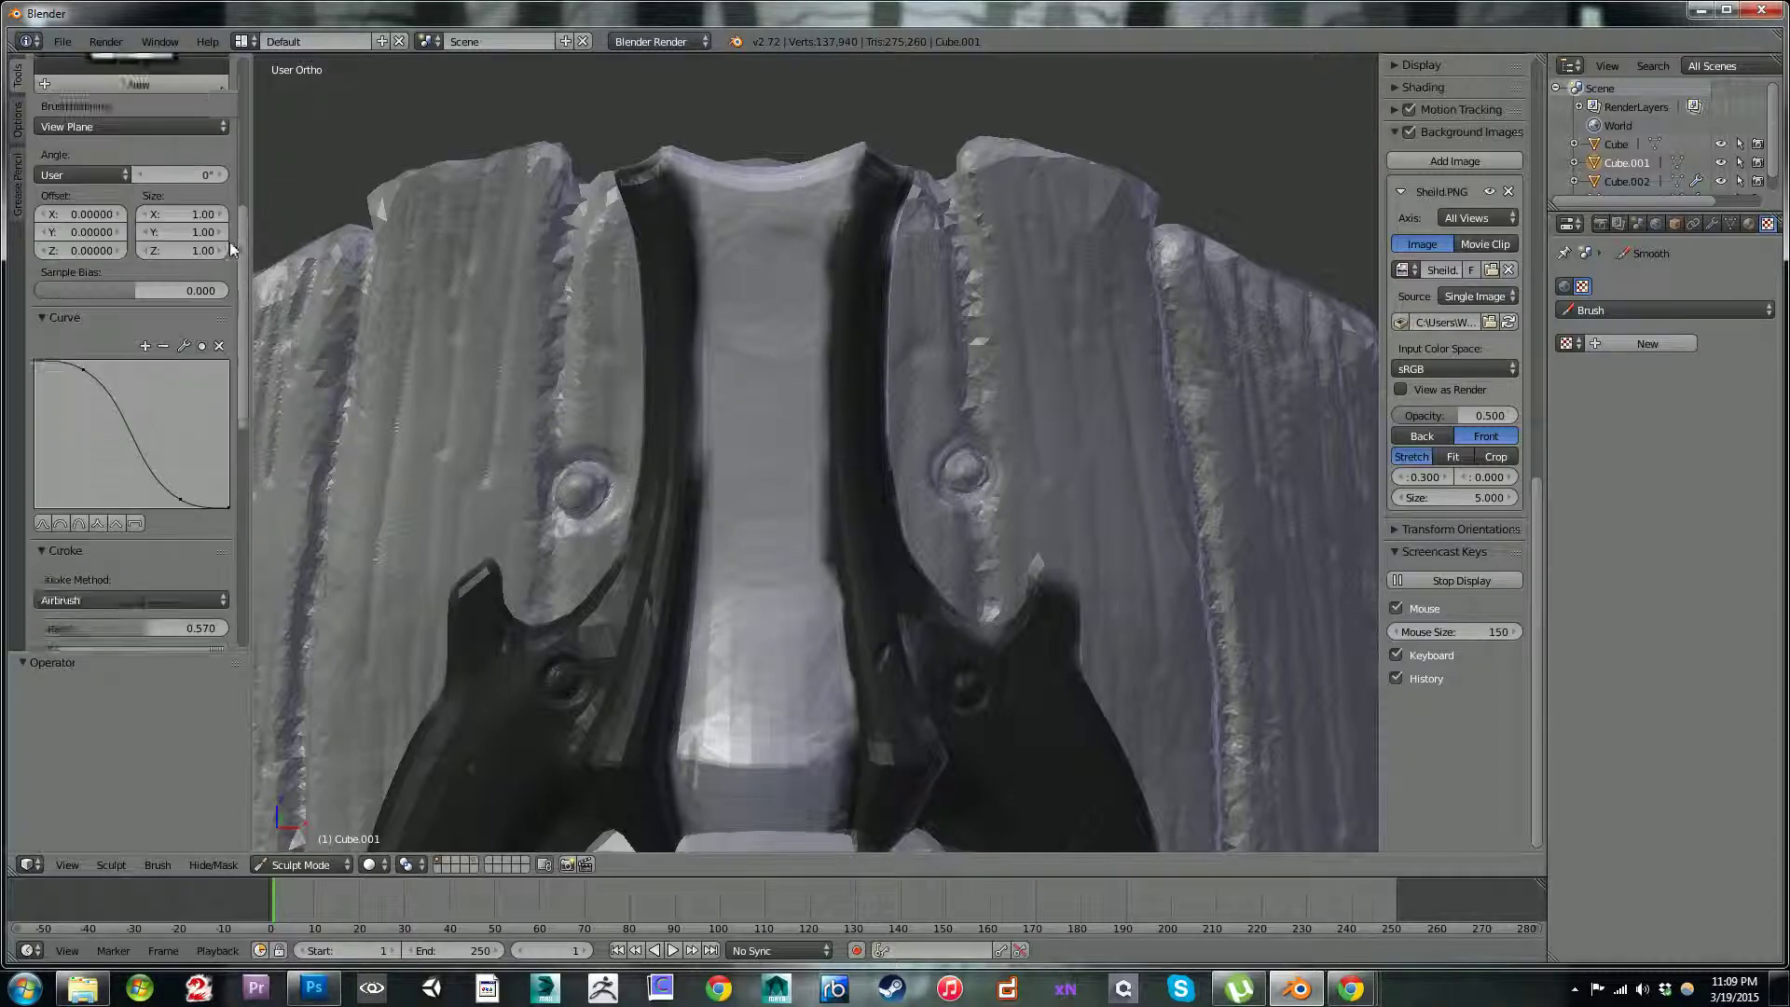
left_click(149, 140)
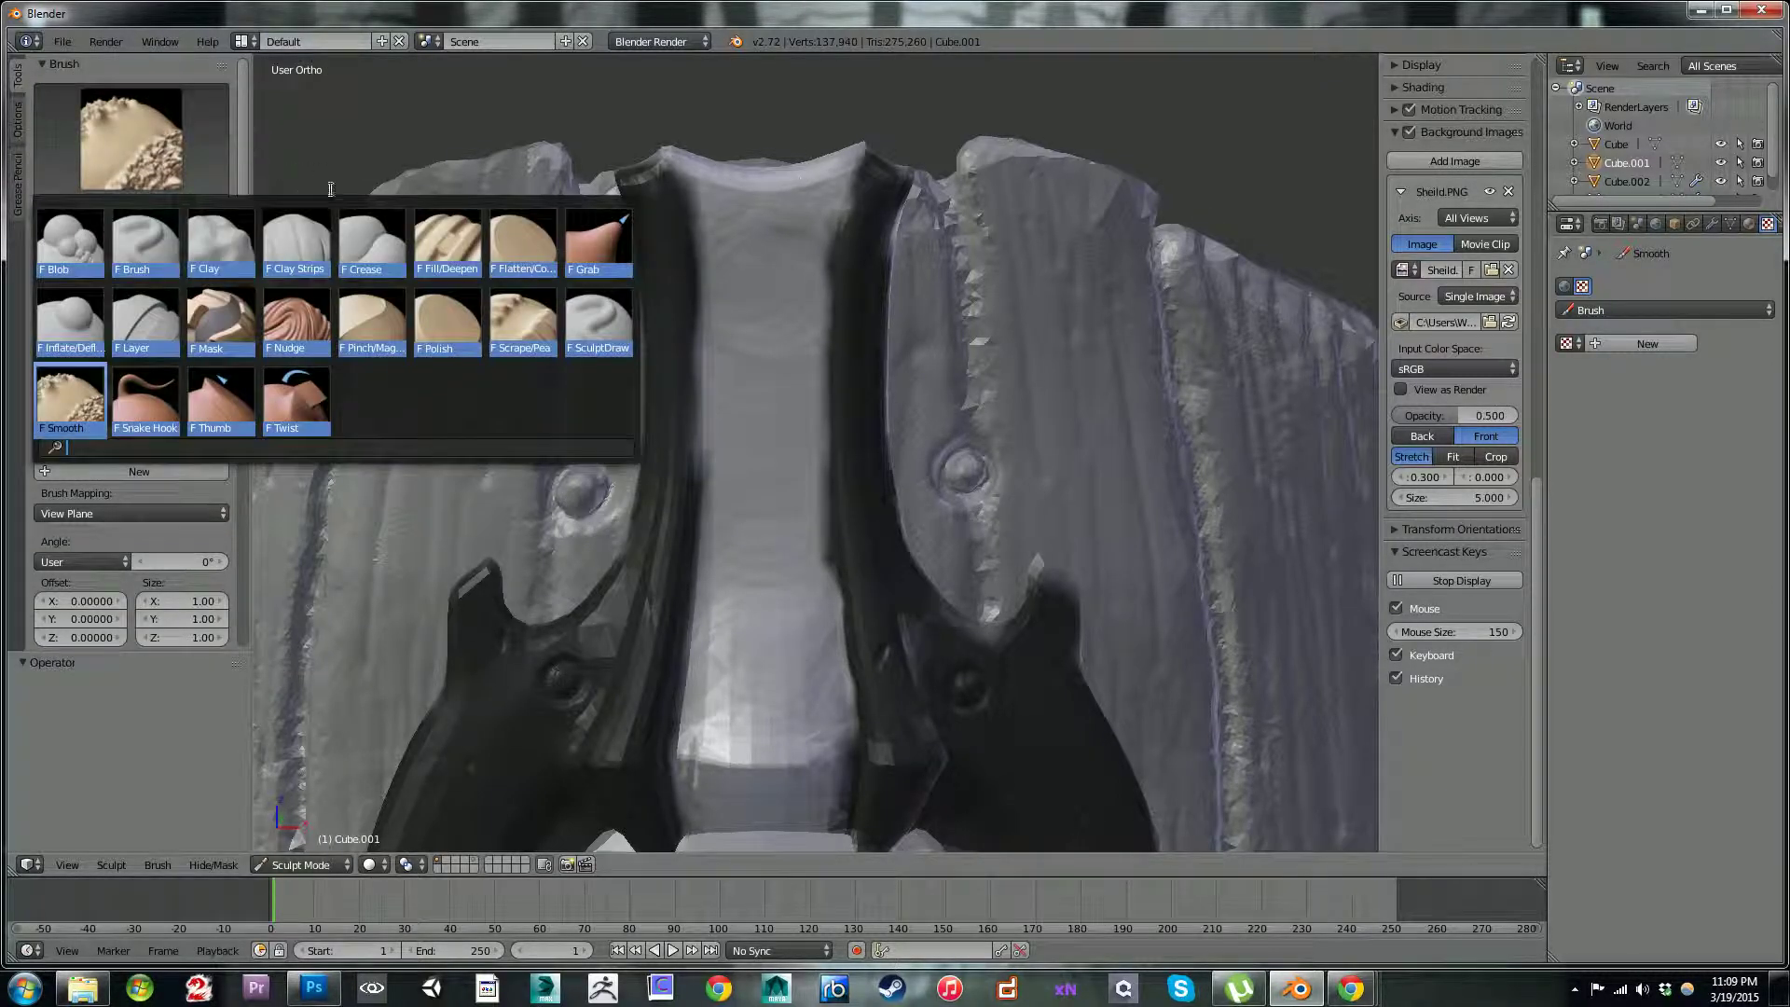
left_click(317, 244)
mouse_move(804, 215)
left_mouse_down()
mouse_move(761, 248)
mouse_move(724, 209)
mouse_move(759, 364)
mouse_move(758, 608)
mouse_move(724, 770)
mouse_move(809, 707)
mouse_move(712, 730)
mouse_move(776, 787)
mouse_move(703, 783)
mouse_move(804, 702)
mouse_move(794, 724)
mouse_move(710, 692)
mouse_move(755, 344)
mouse_move(795, 364)
mouse_move(726, 557)
left_mouse_up()
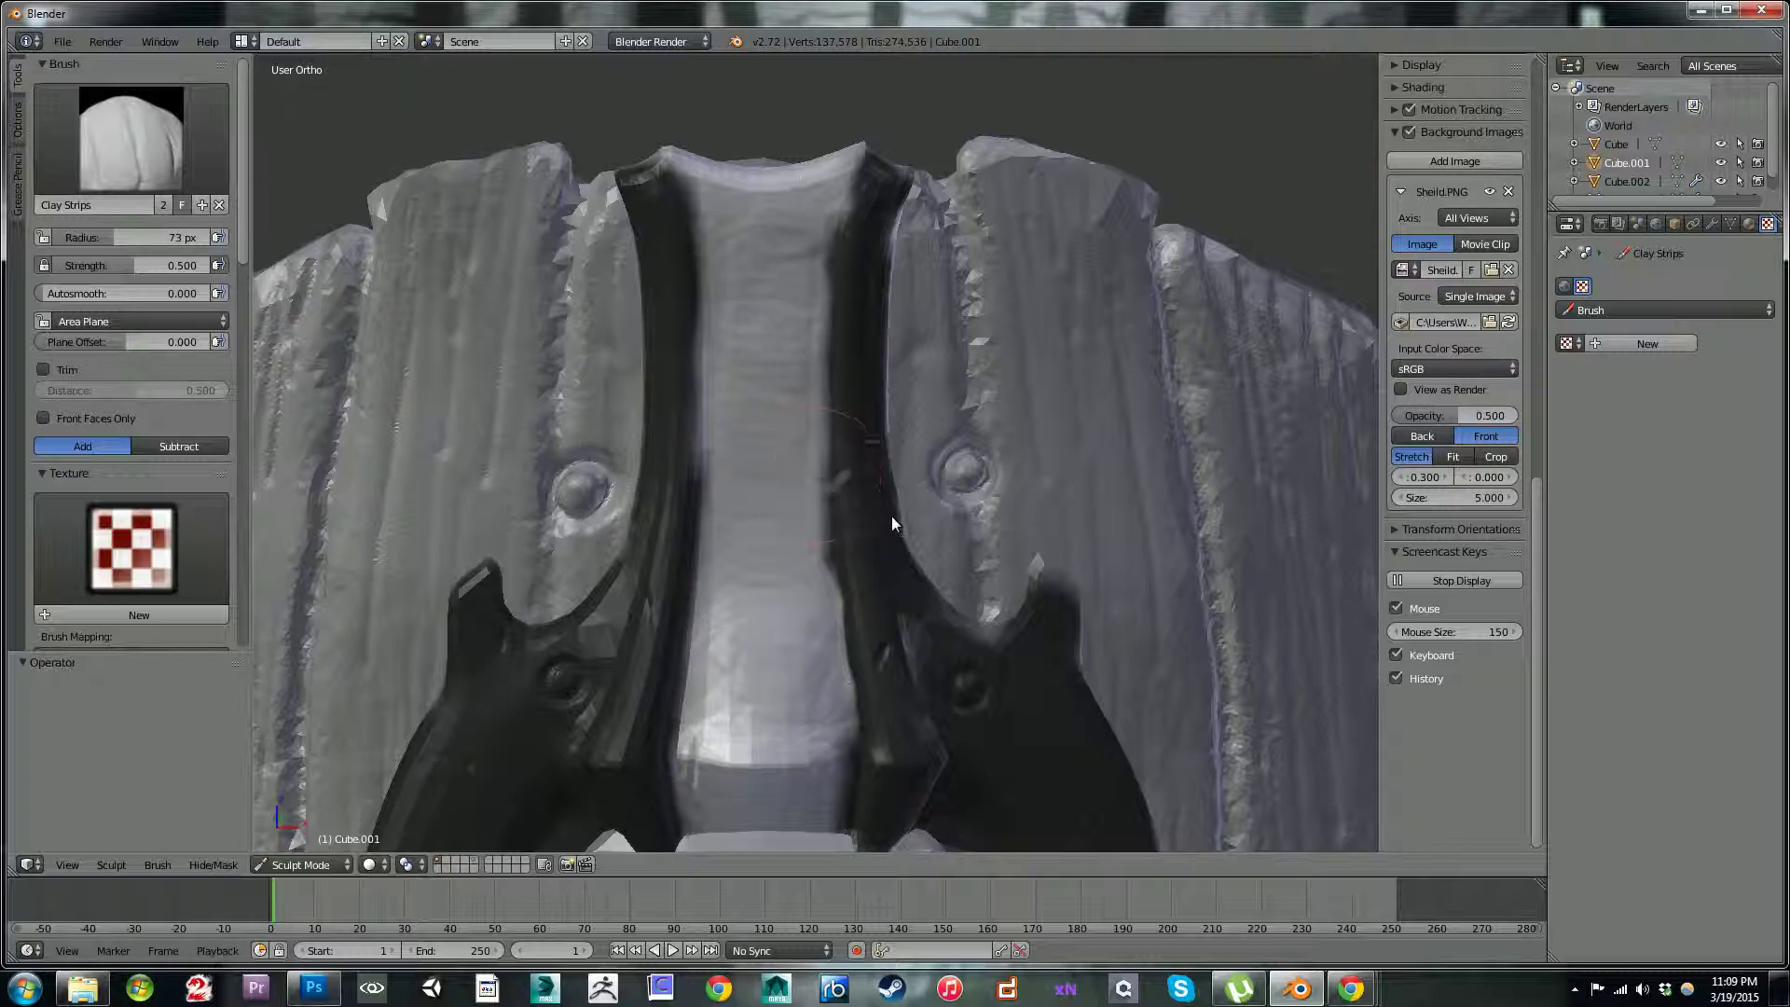
key("s")
mouse_move(791, 327)
left_mouse_down()
mouse_move(769, 298)
mouse_move(822, 237)
mouse_move(792, 202)
mouse_move(703, 188)
mouse_move(747, 291)
mouse_move(775, 548)
left_mouse_up()
mouse_move(804, 643)
left_mouse_down()
mouse_move(744, 675)
mouse_move(708, 662)
mouse_move(719, 688)
mouse_move(749, 672)
left_mouse_up()
- Create a new texture for the Clay Strips brush and load CelticAlpha.png from the Desktop as its image
left_click(1638, 345)
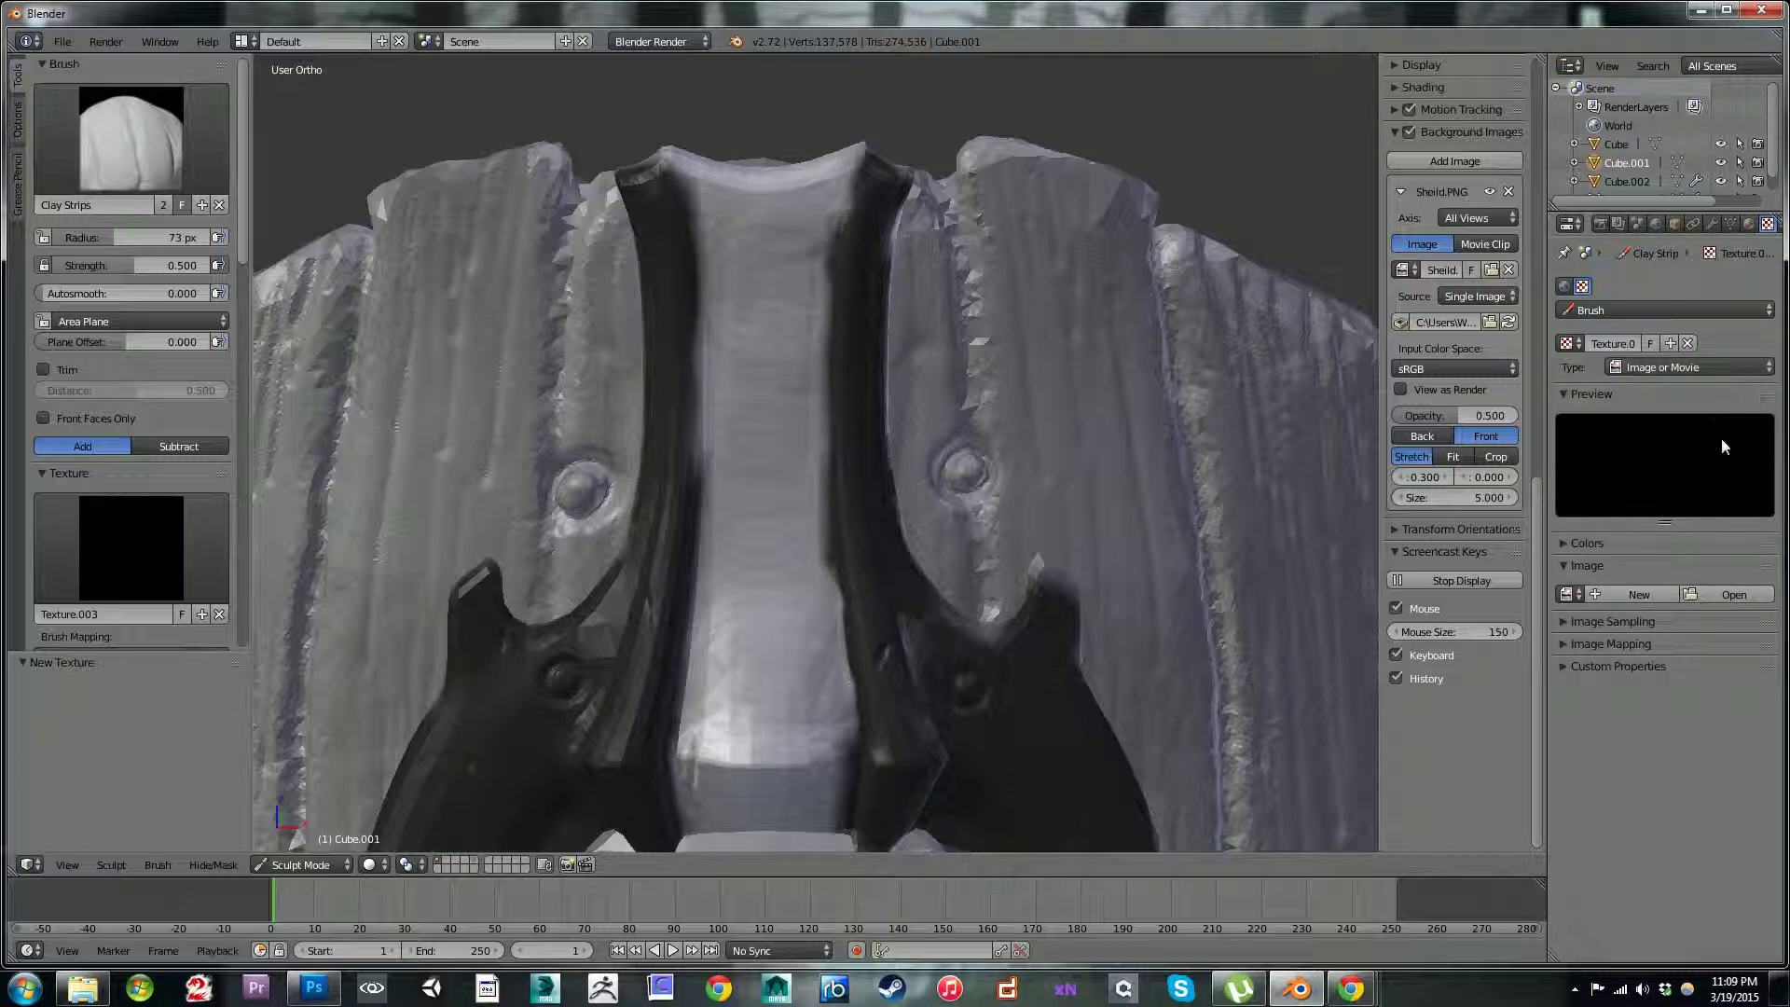
left_click(1710, 607)
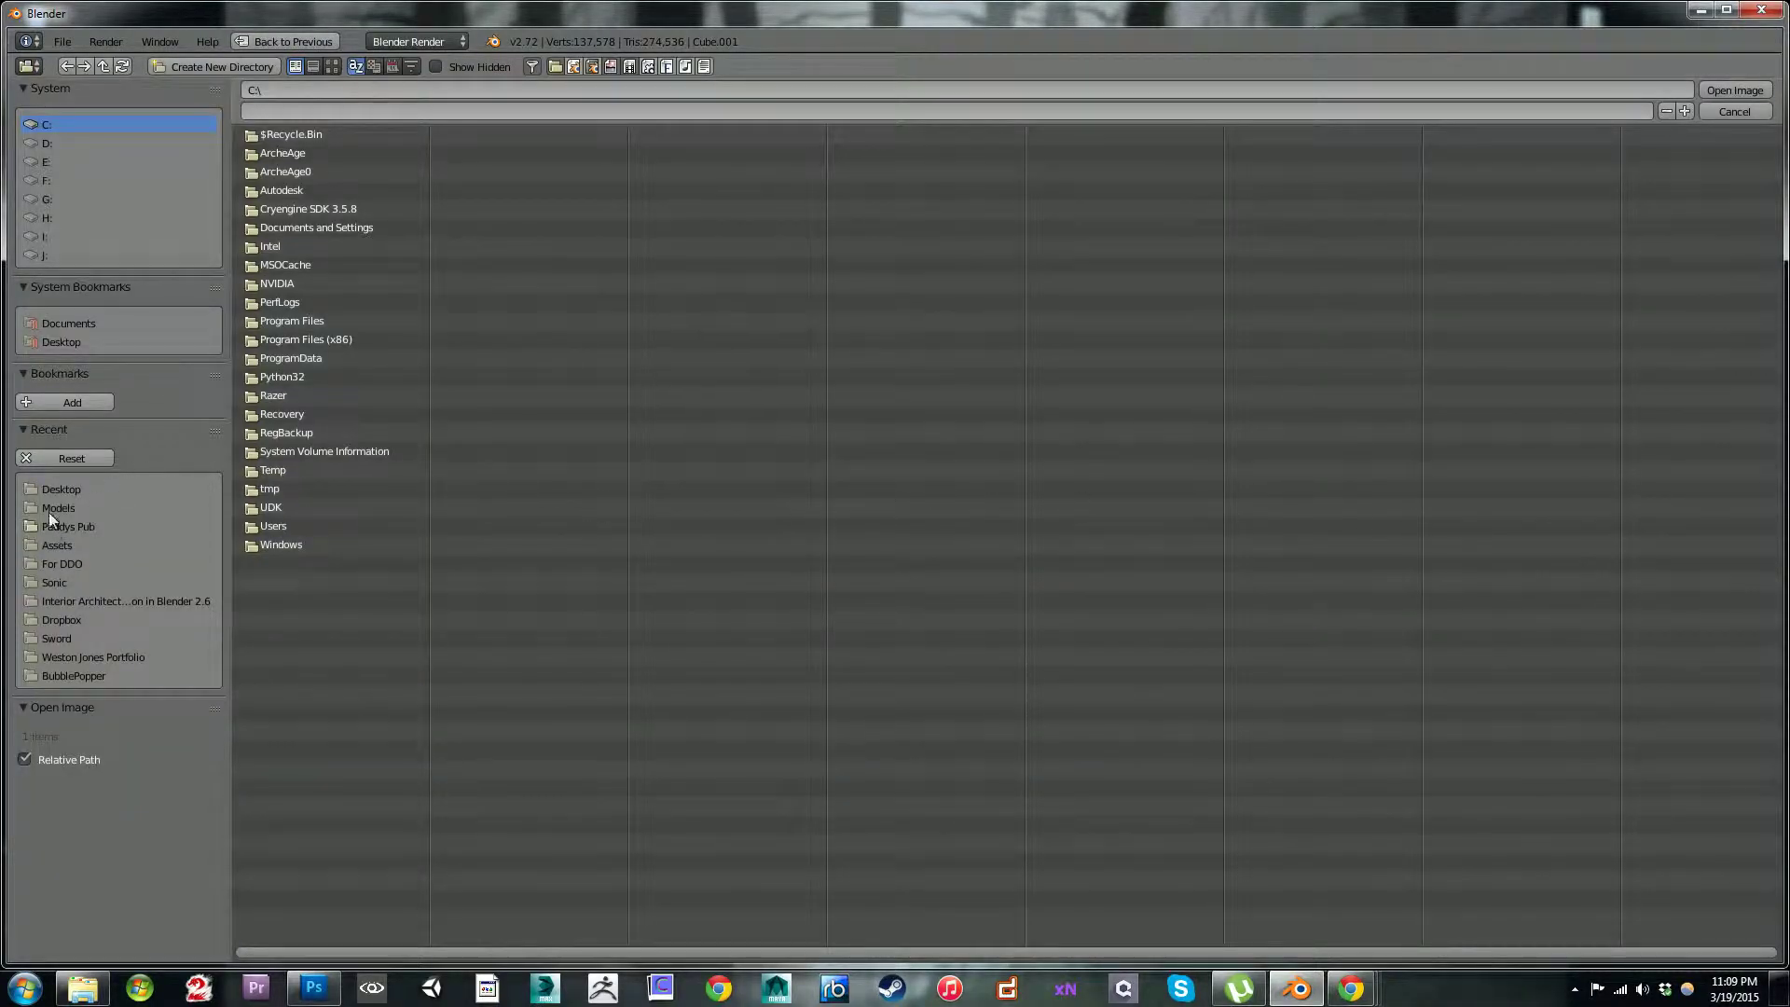
left_click(61, 341)
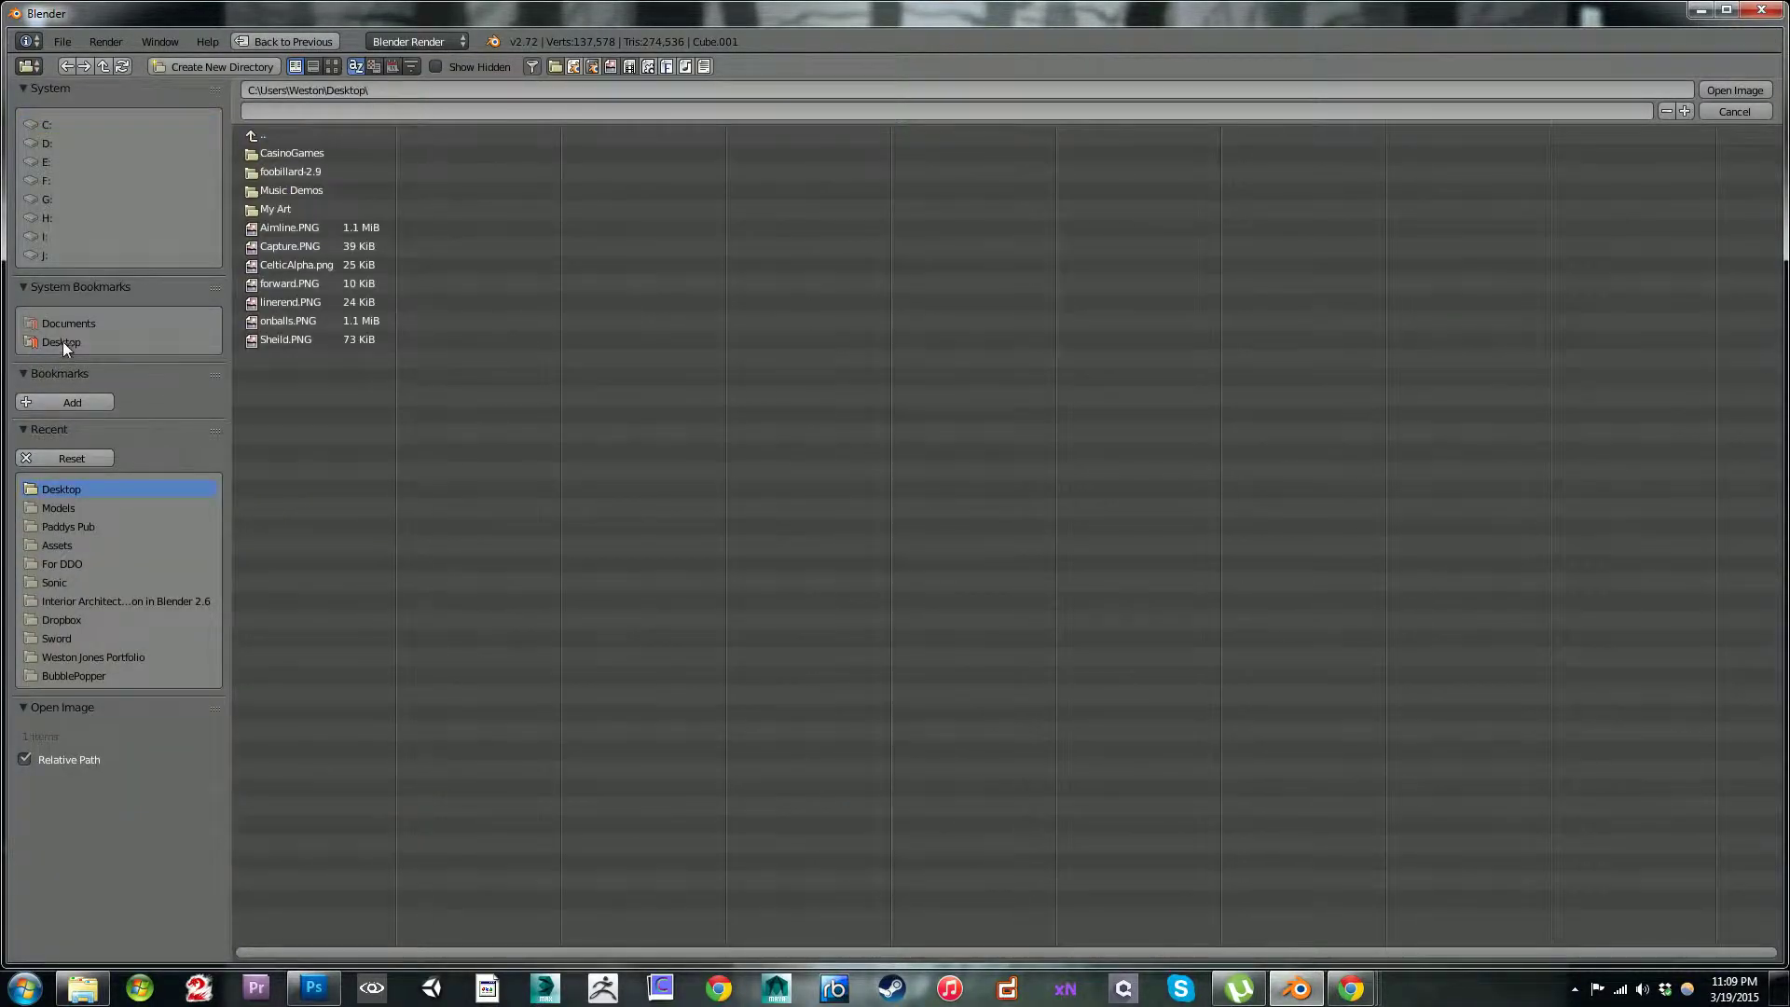
double_click(311, 261)
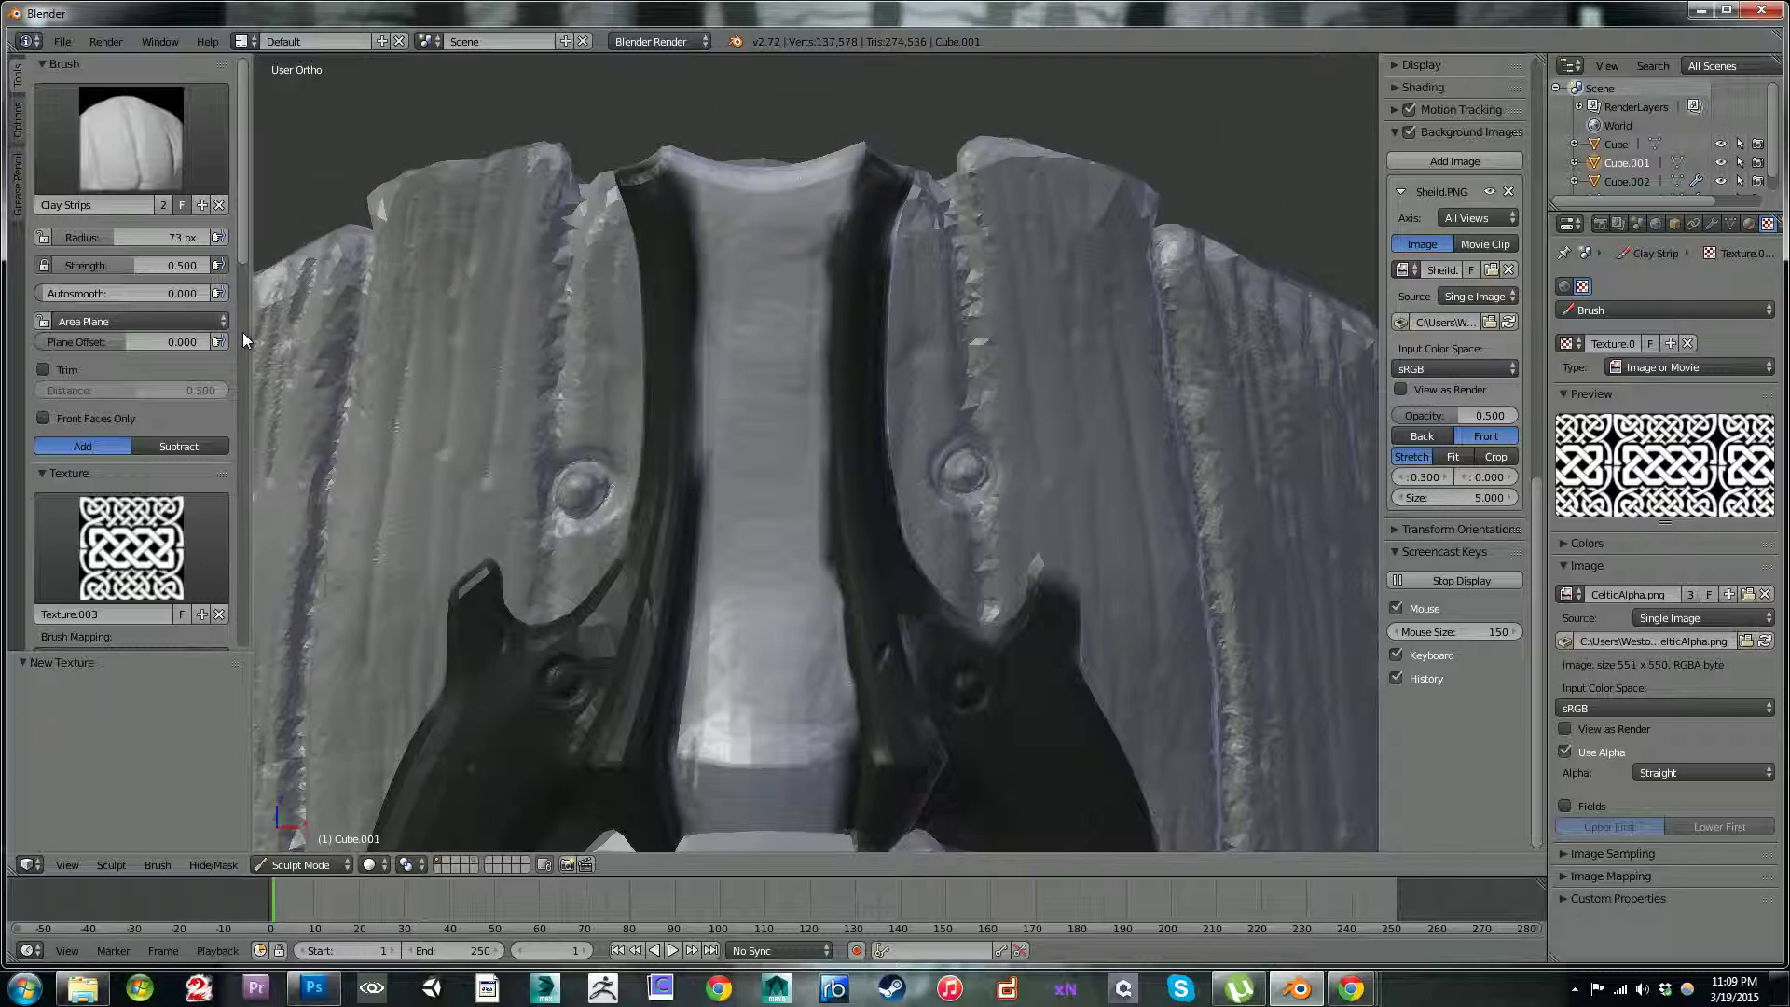
scroll(241, 235, "down", 3)
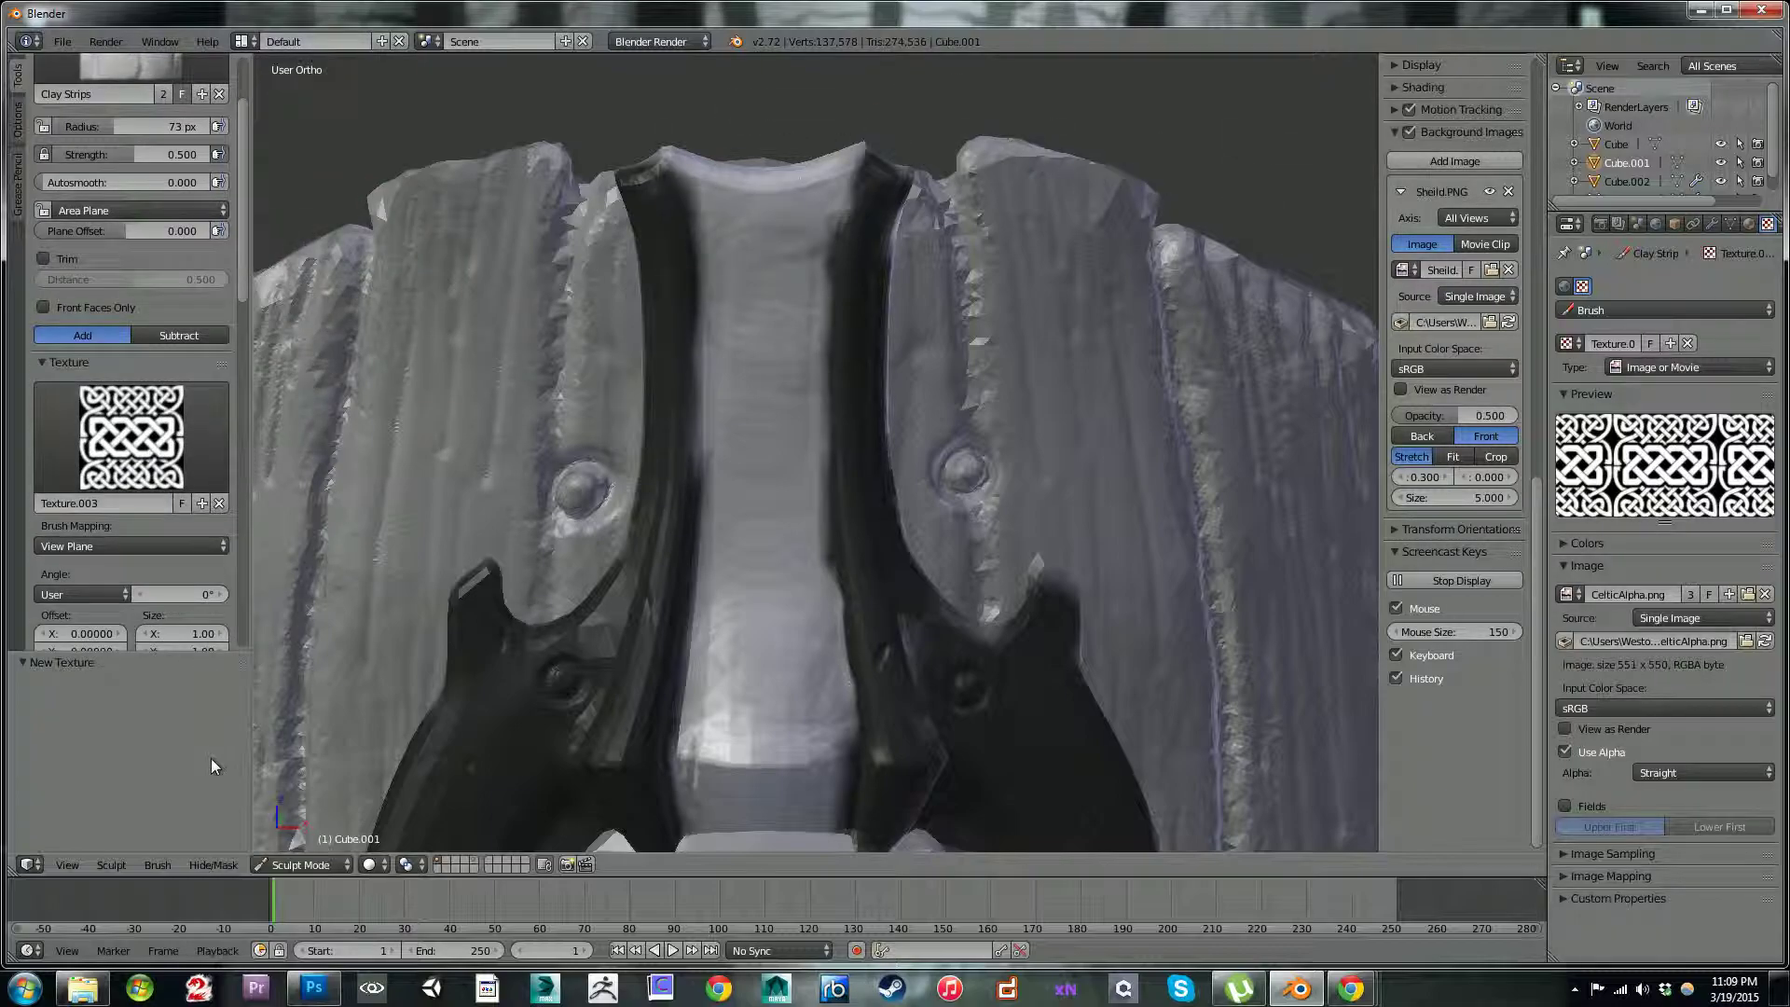
left_click(205, 859)
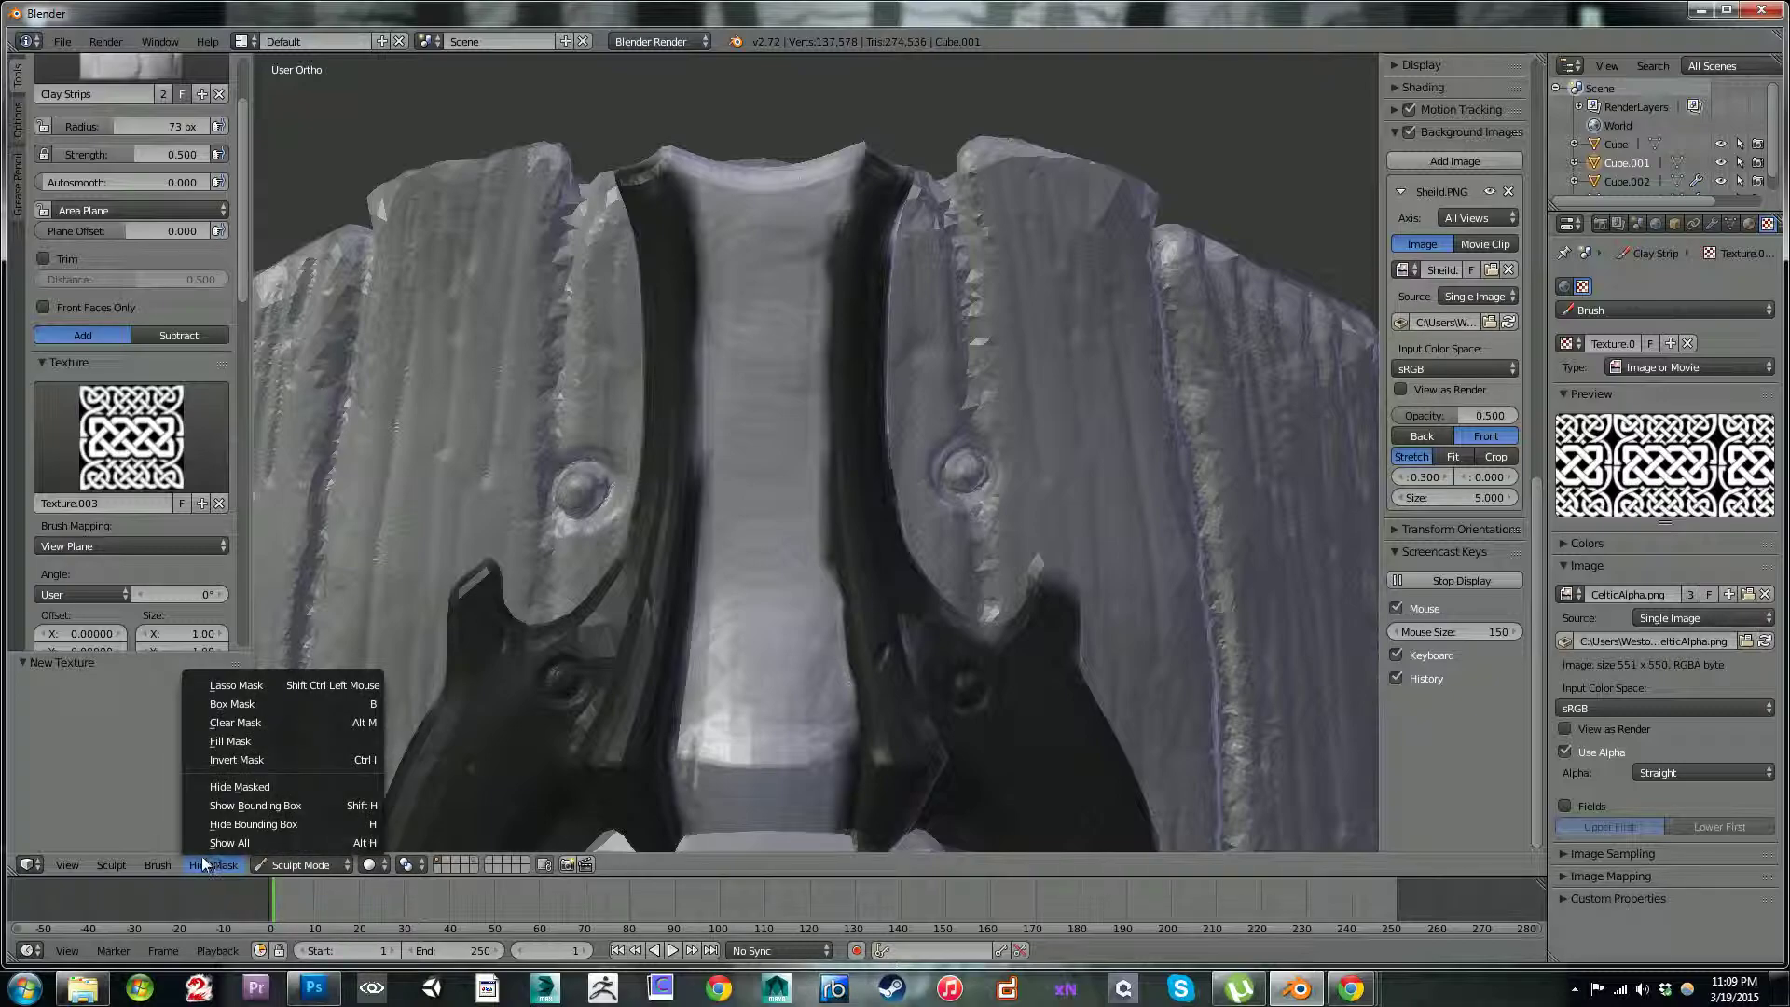
left_click(159, 864)
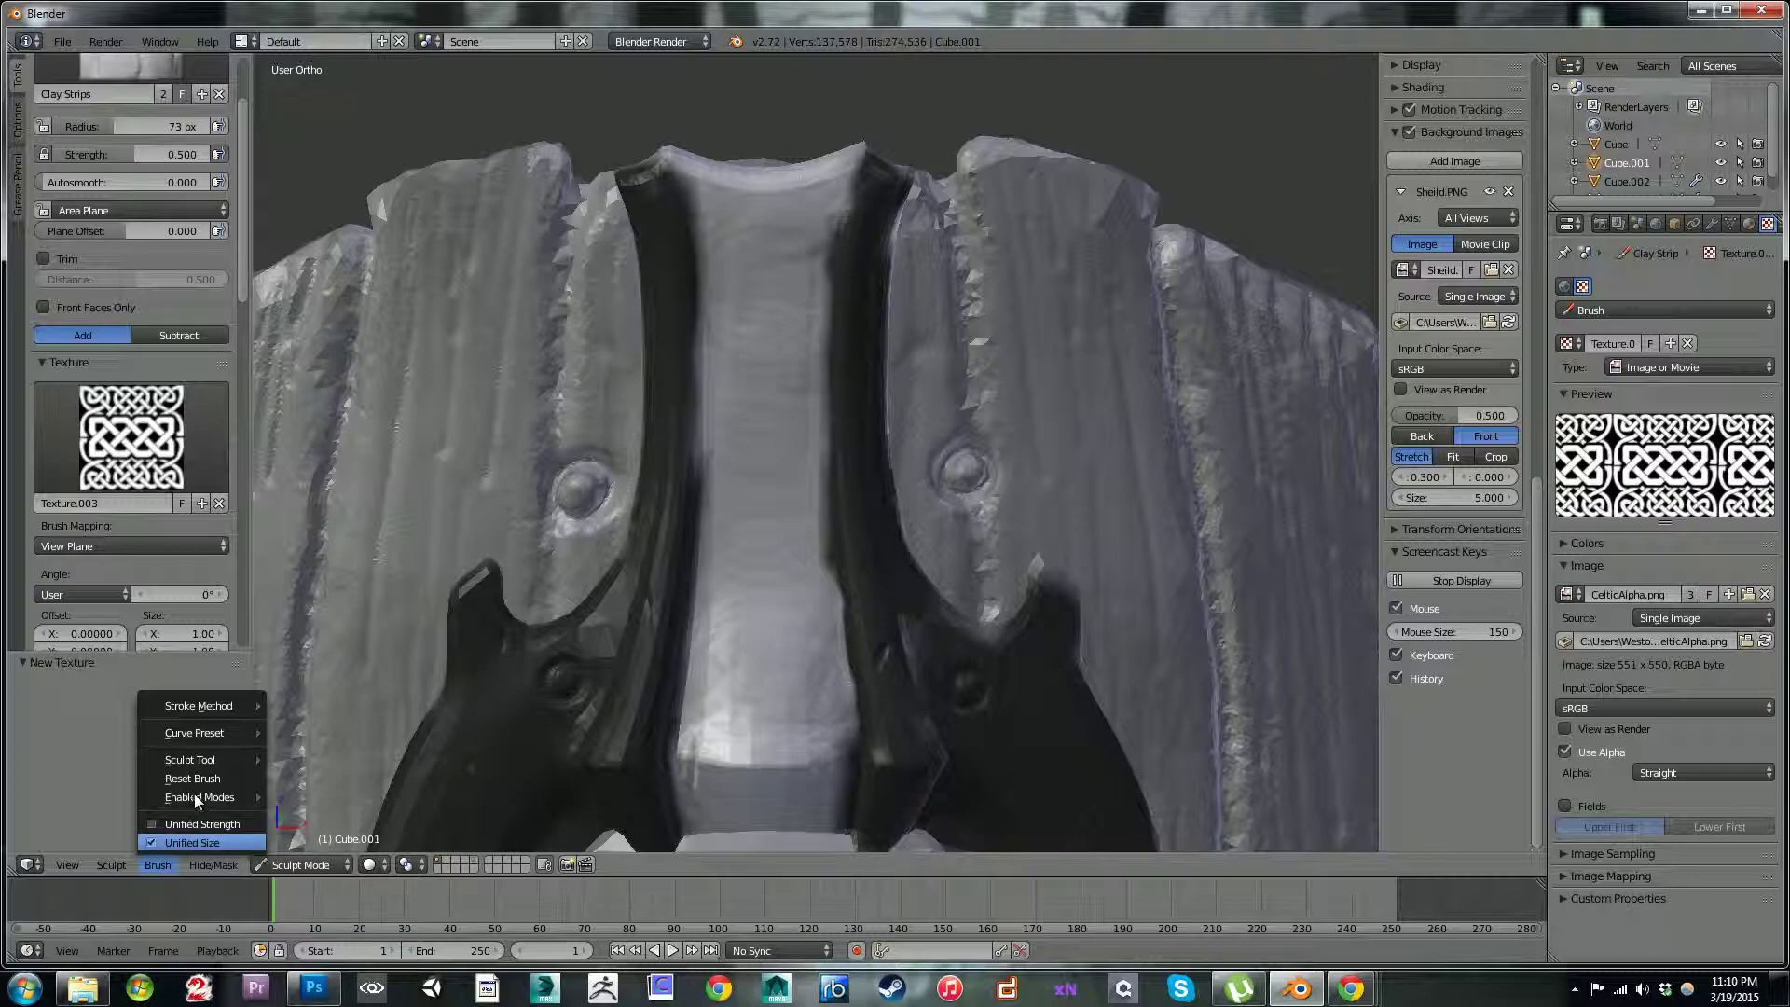
mouse_move(195, 797)
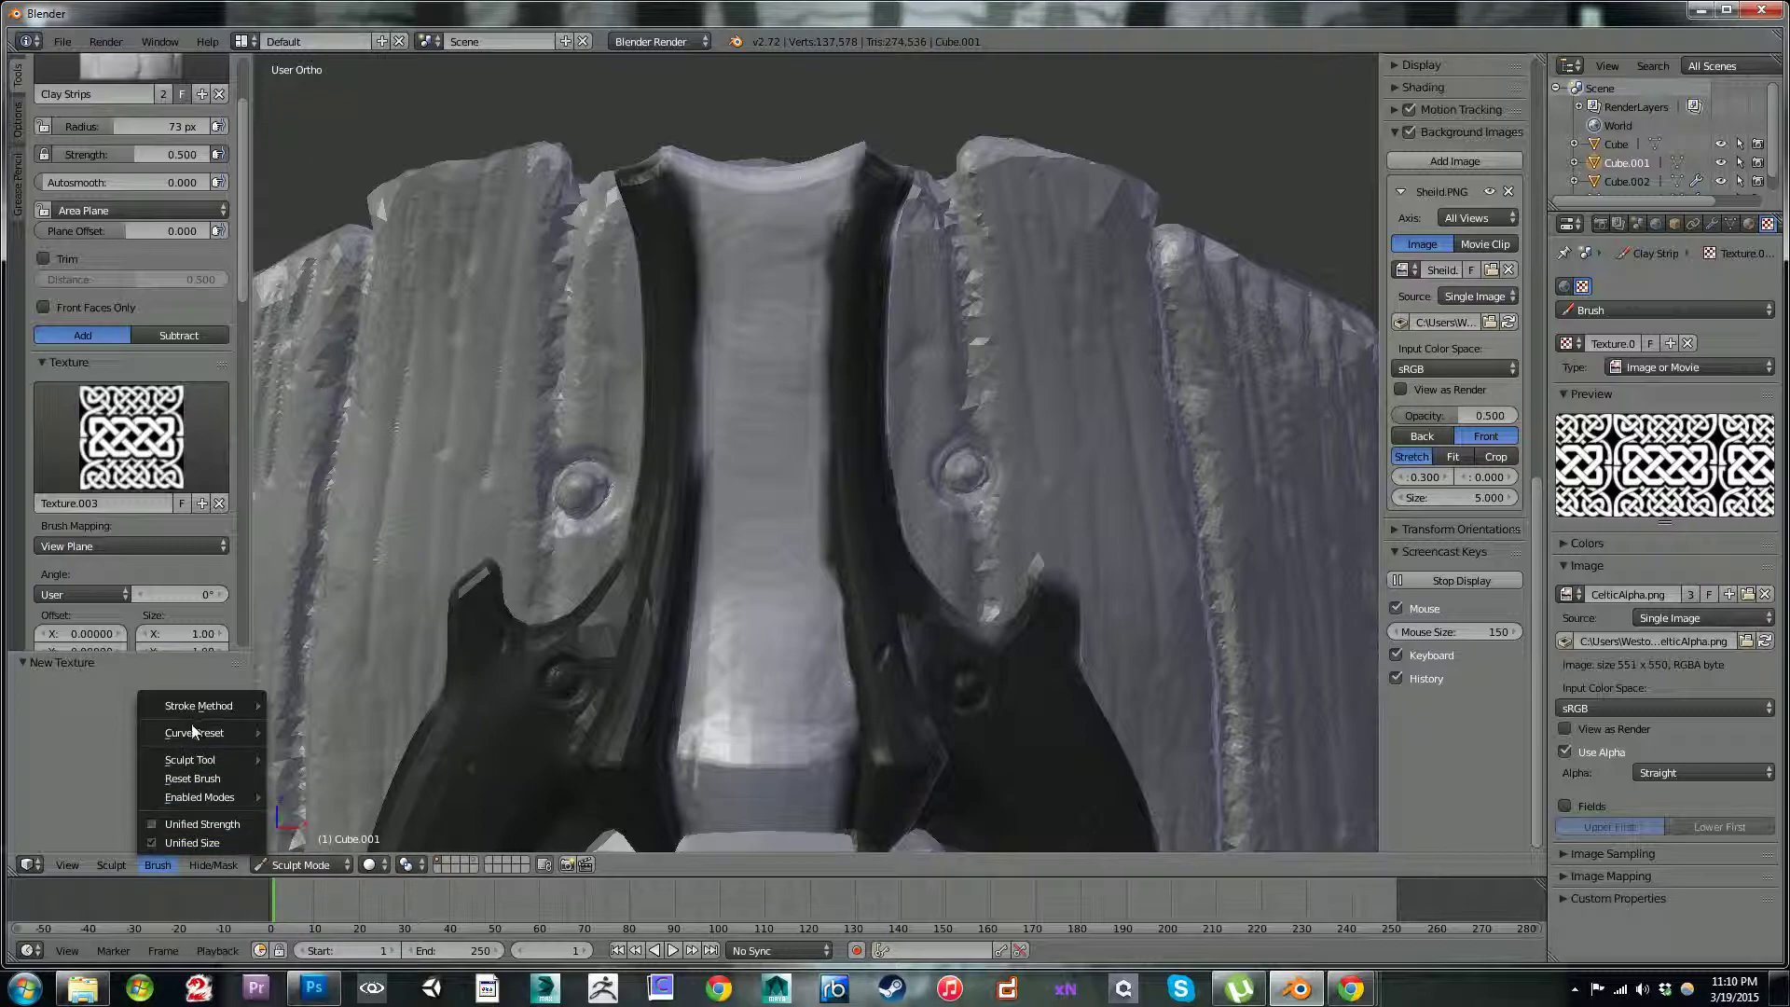
mouse_move(196, 705)
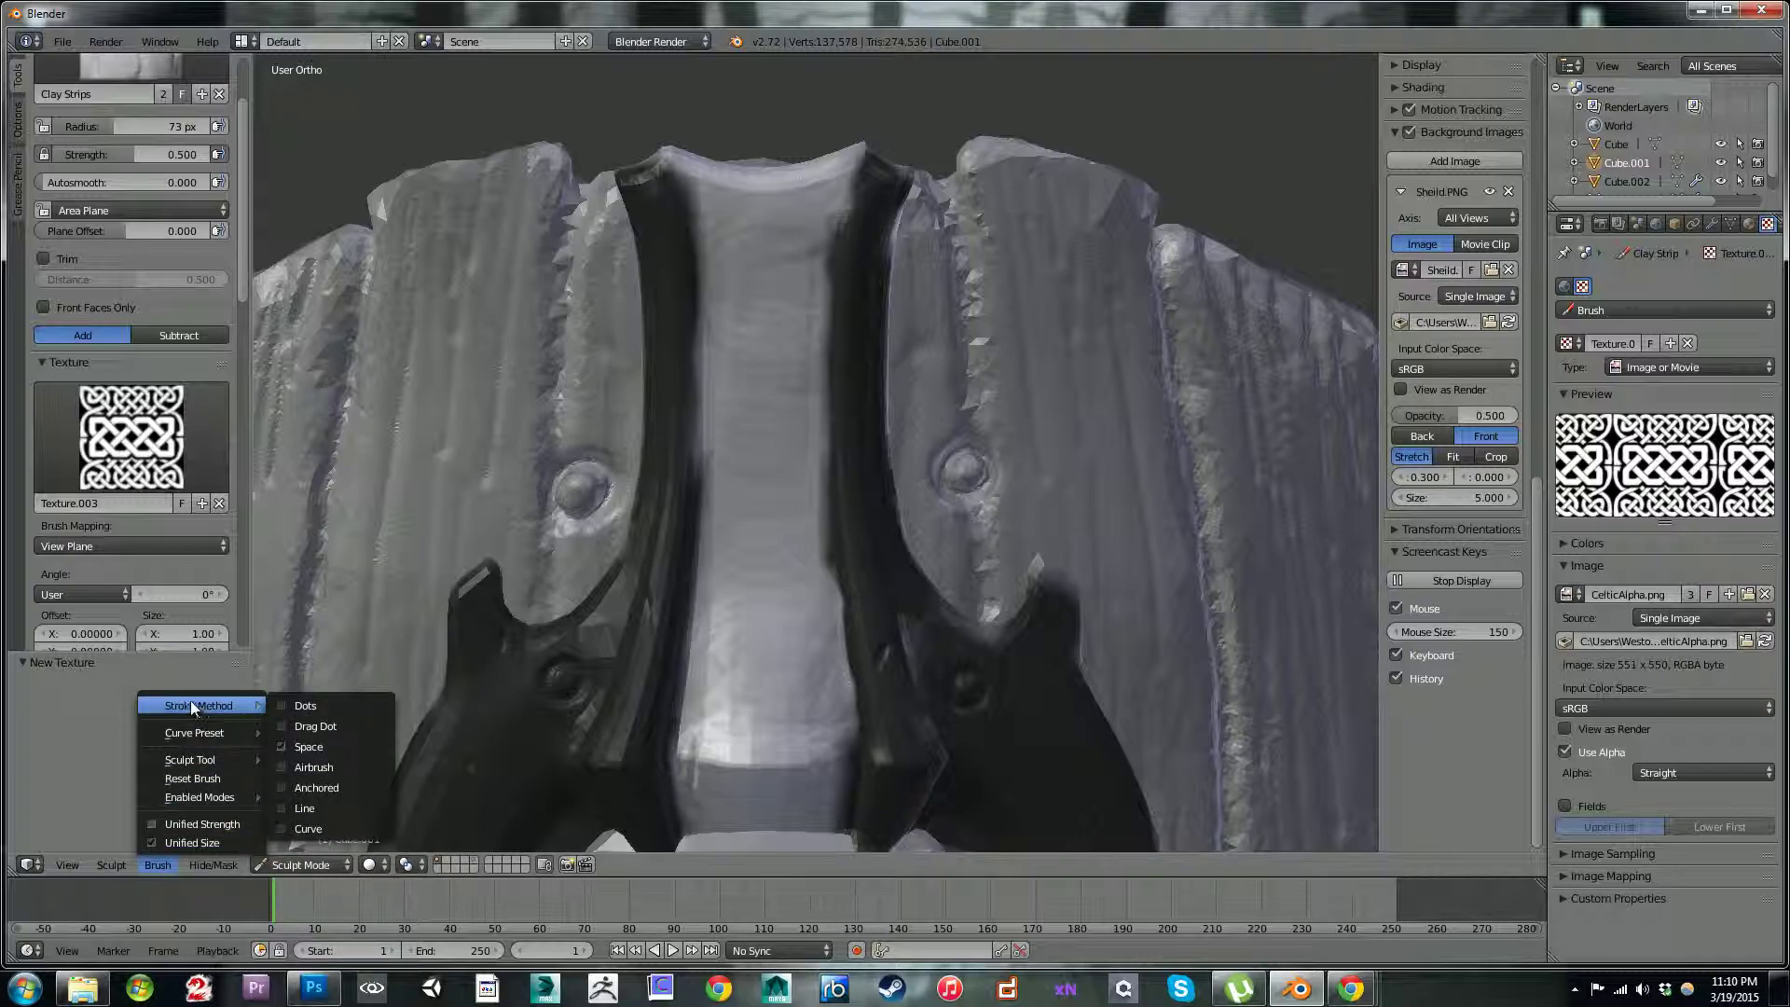
mouse_move(121, 864)
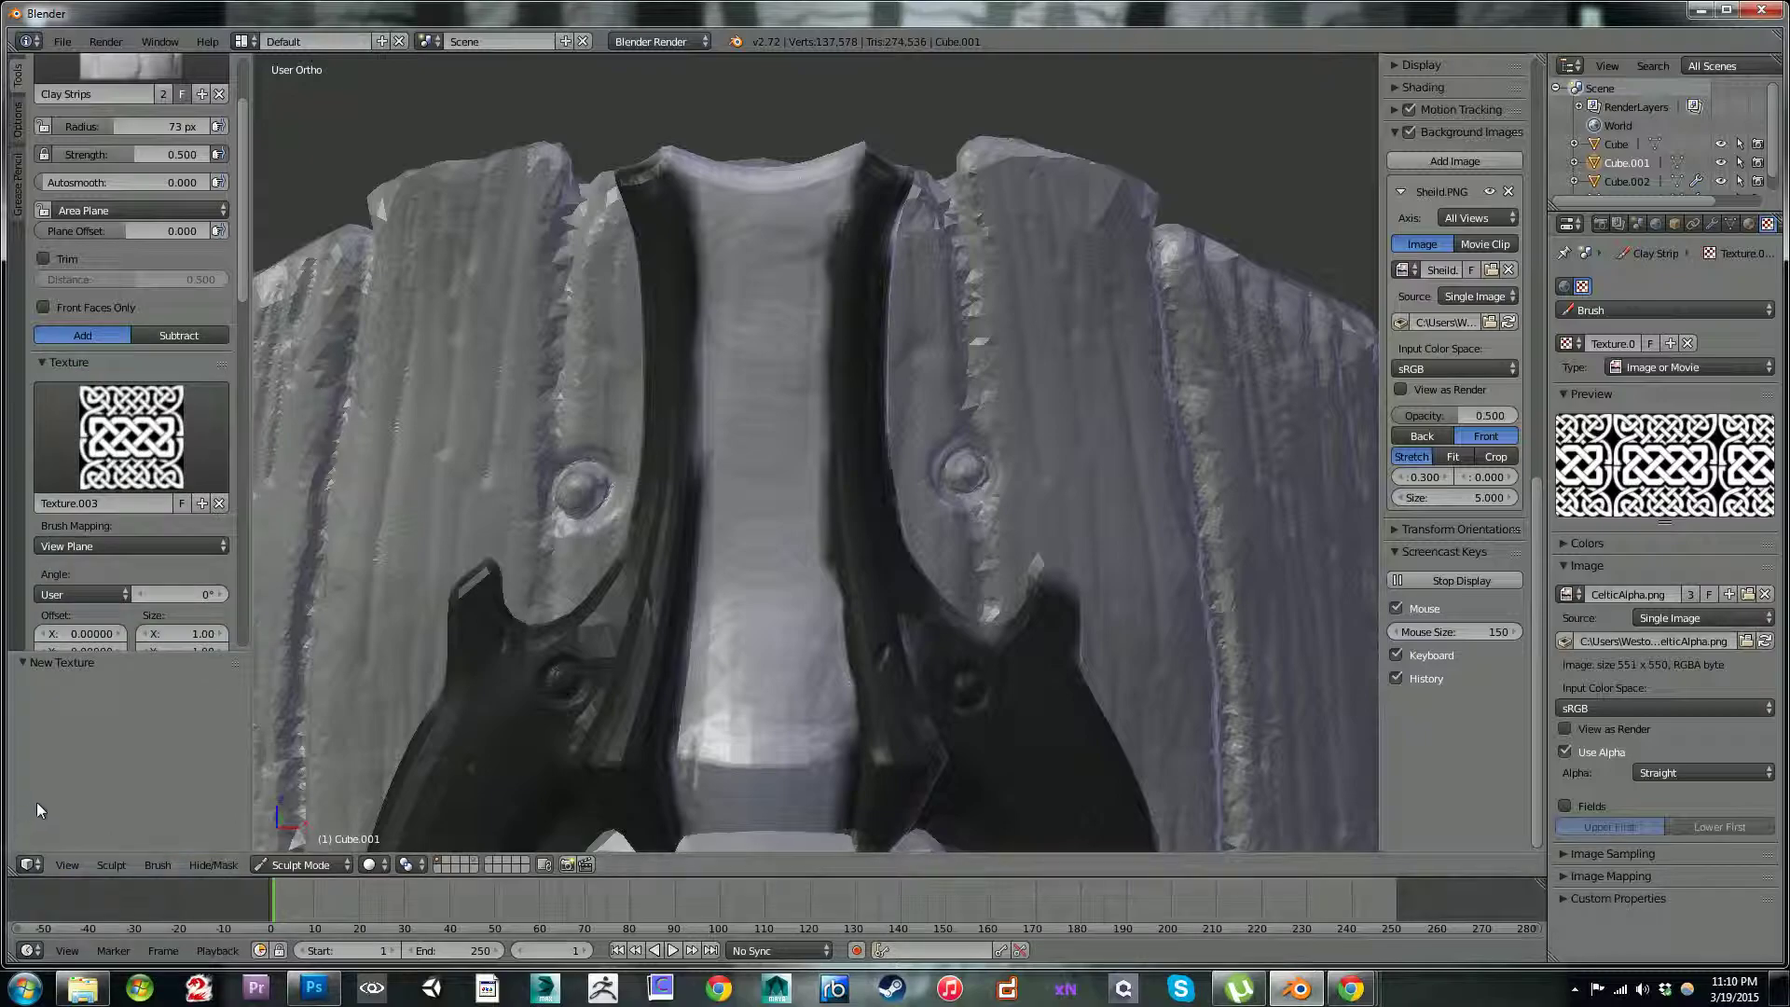
- Try stamping the Celtic knot texture on the middle of the central strip with the 73 px brush
left_click_drag(744, 537, 755, 544)
mouse_move(662, 498)
left_mouse_down()
mouse_move(761, 460)
mouse_move(747, 578)
left_mouse_up()
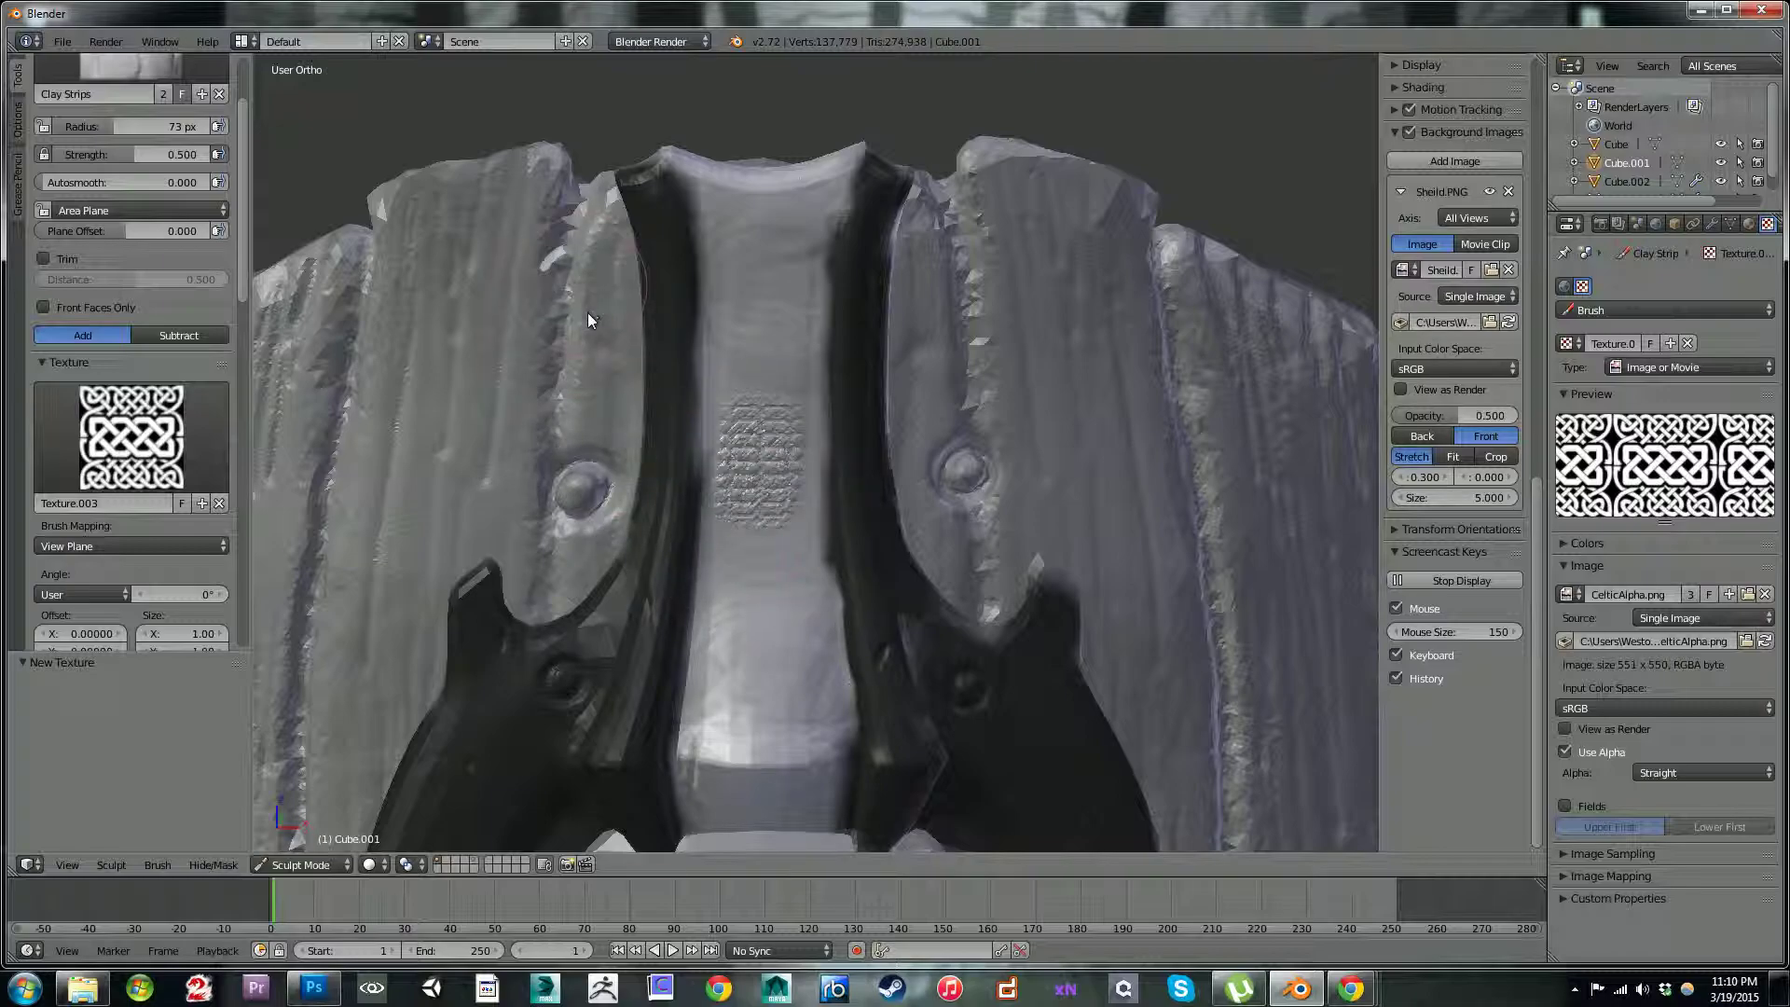
key("ctrl+z")
- Enlarge the Clay Strips brush radius to 182 px
left_click_drag(248, 289, 287, 480)
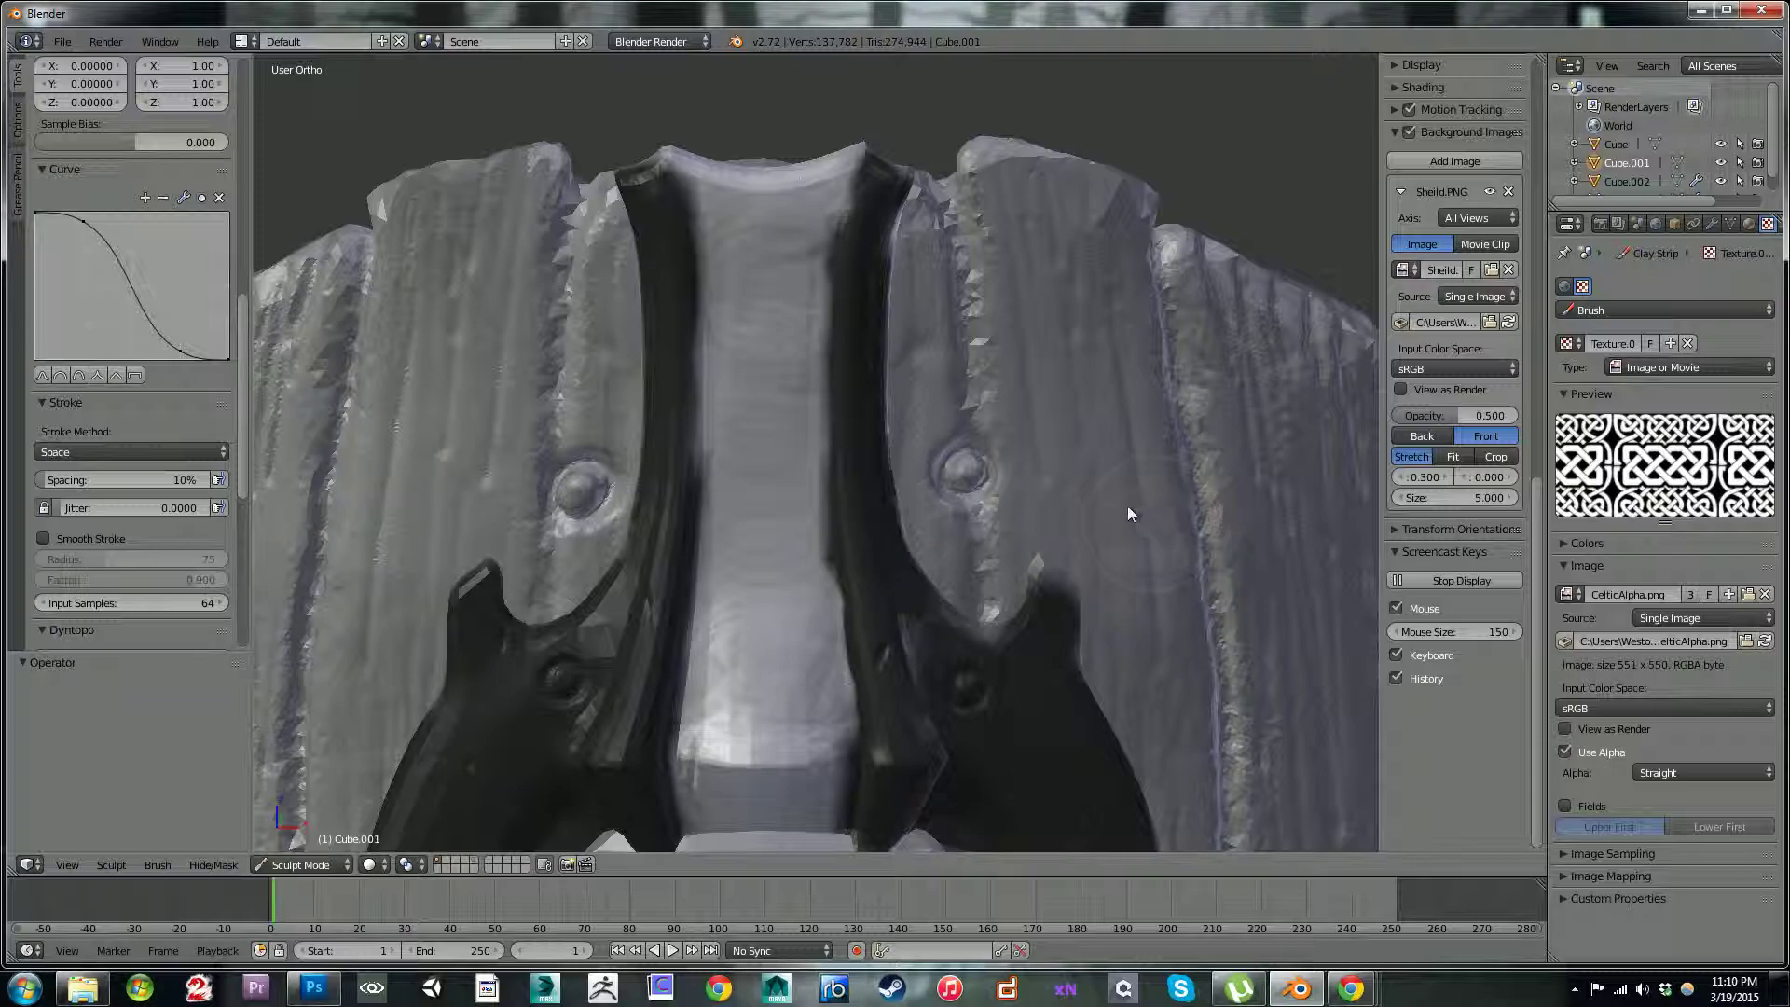
key("bracketright")
key("bracketleft")
key("bracketleft")
key("bracketleft")
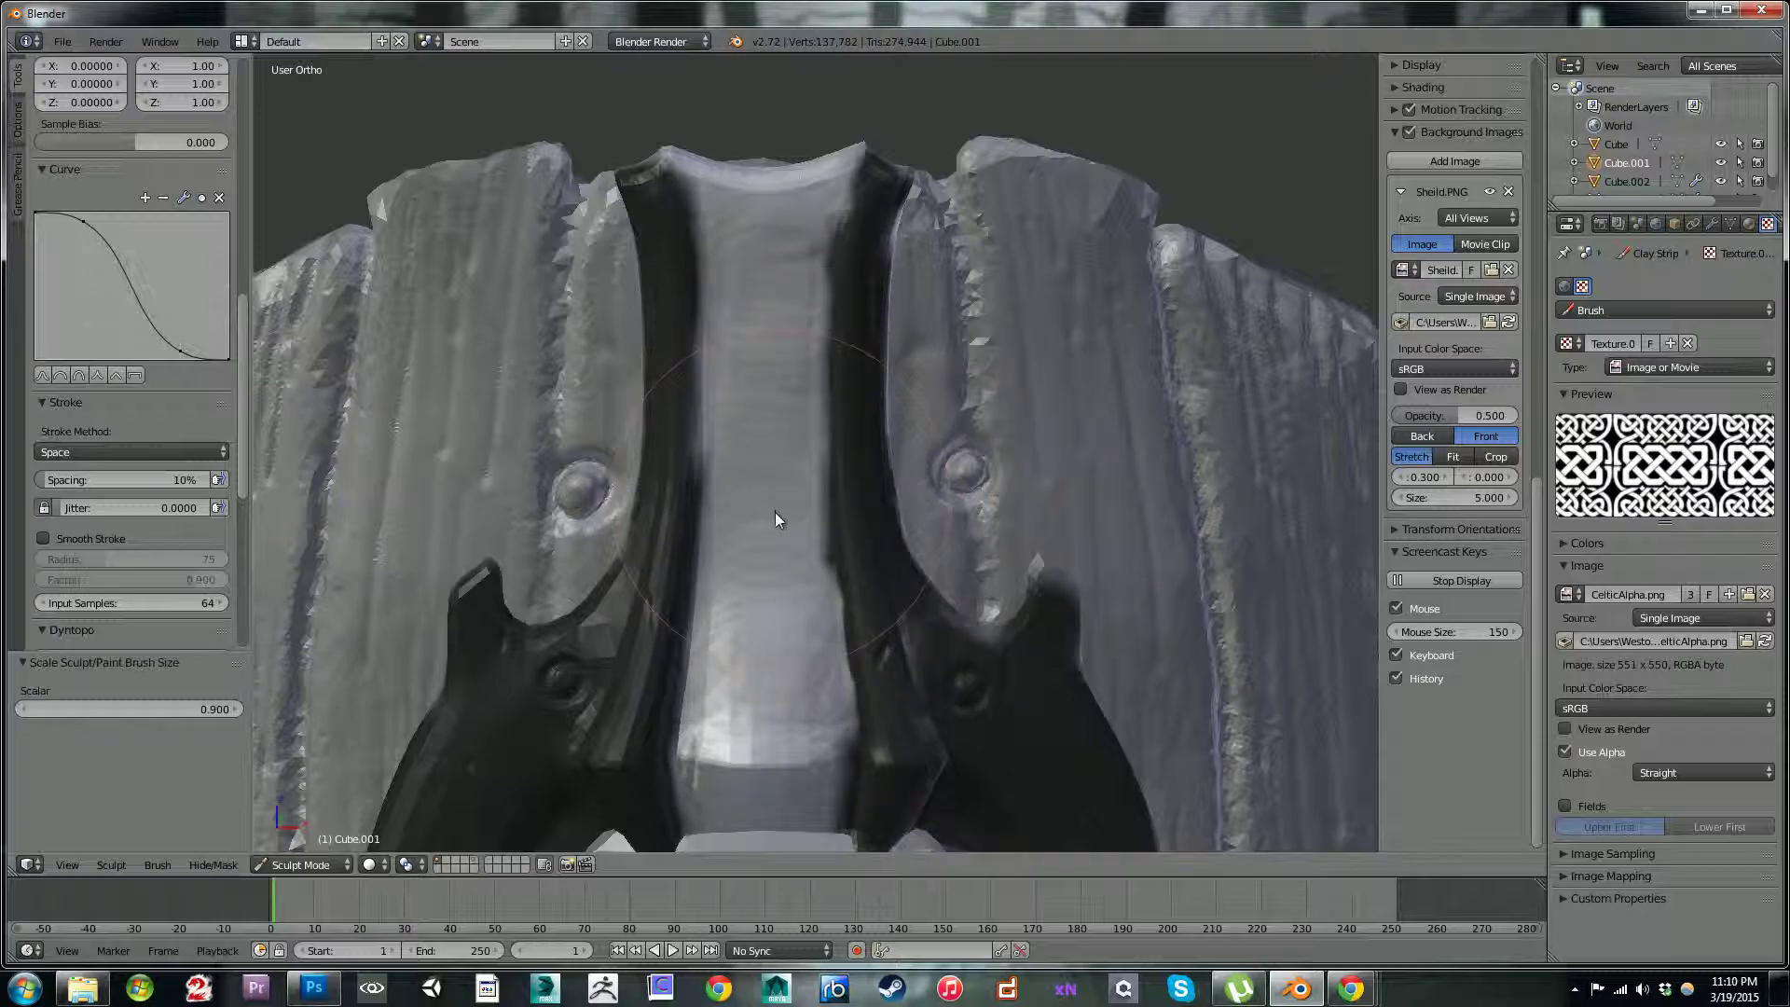
- Try stamping the Celtic pattern with the enlarged brush on the middle and the upper end of the central strip, undoing each stamp
mouse_move(764, 519)
left_mouse_down()
mouse_move(742, 529)
mouse_move(758, 543)
mouse_move(735, 546)
mouse_move(734, 526)
mouse_move(767, 561)
mouse_move(766, 356)
mouse_move(762, 551)
mouse_move(735, 438)
left_mouse_up()
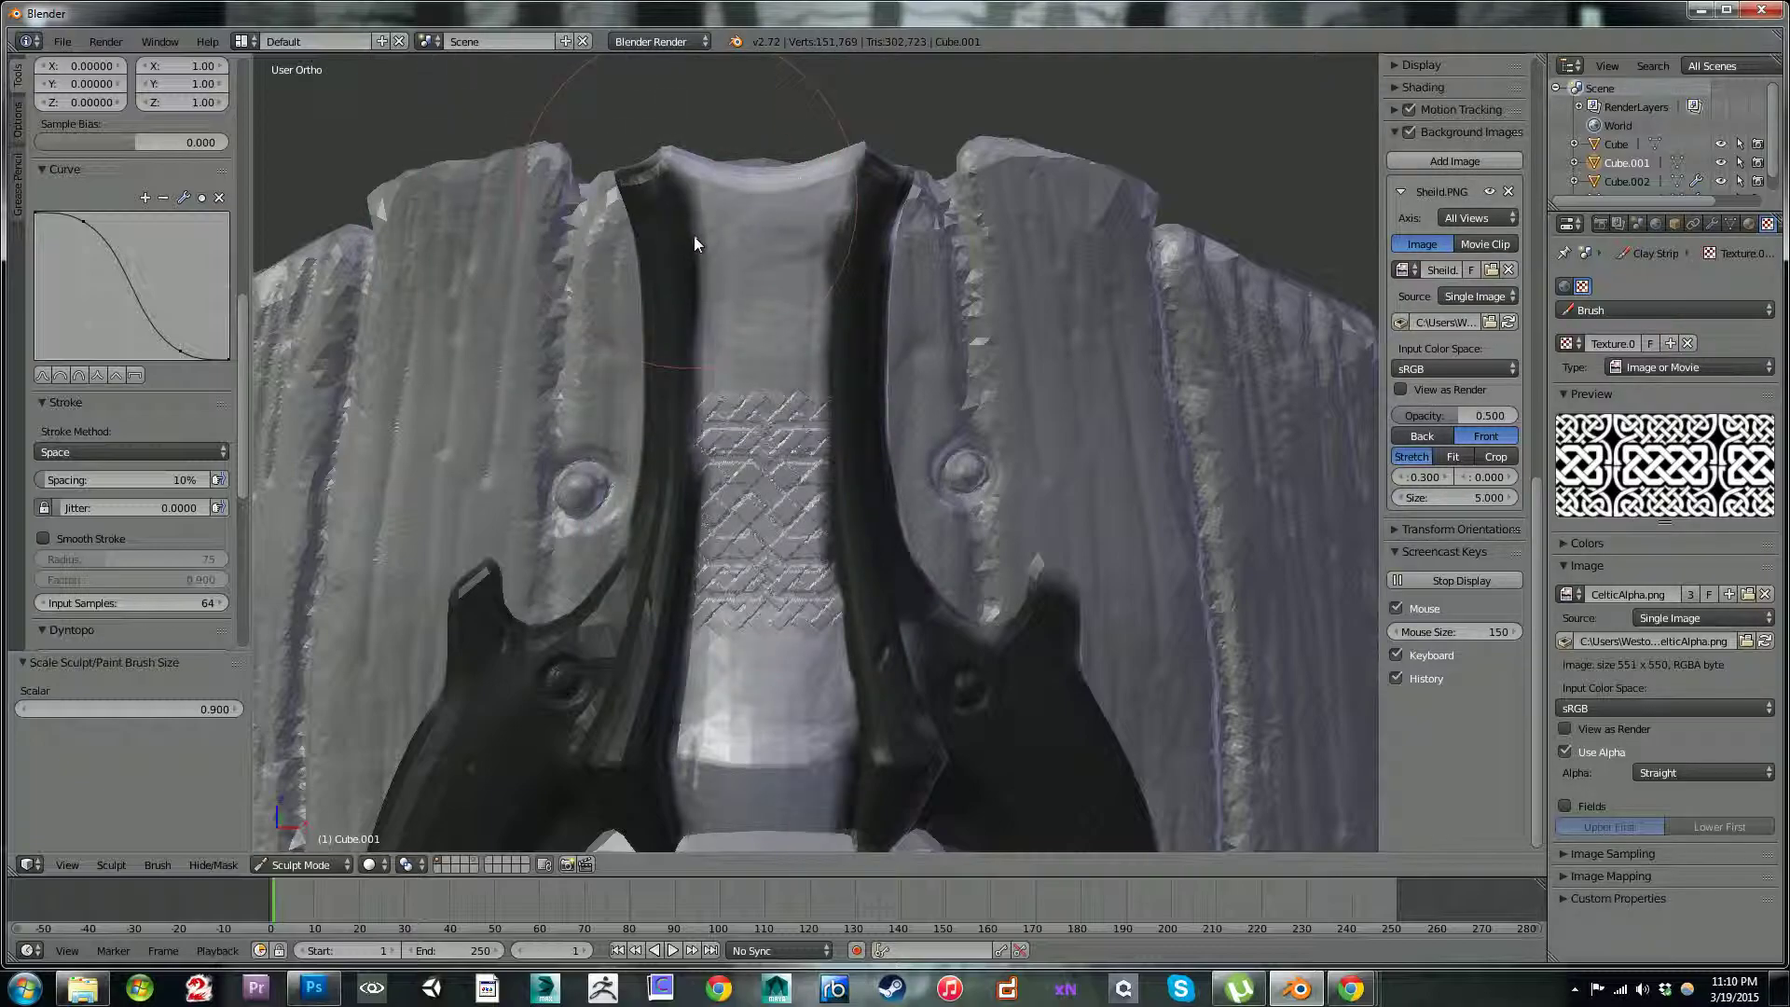
key("ctrl+z")
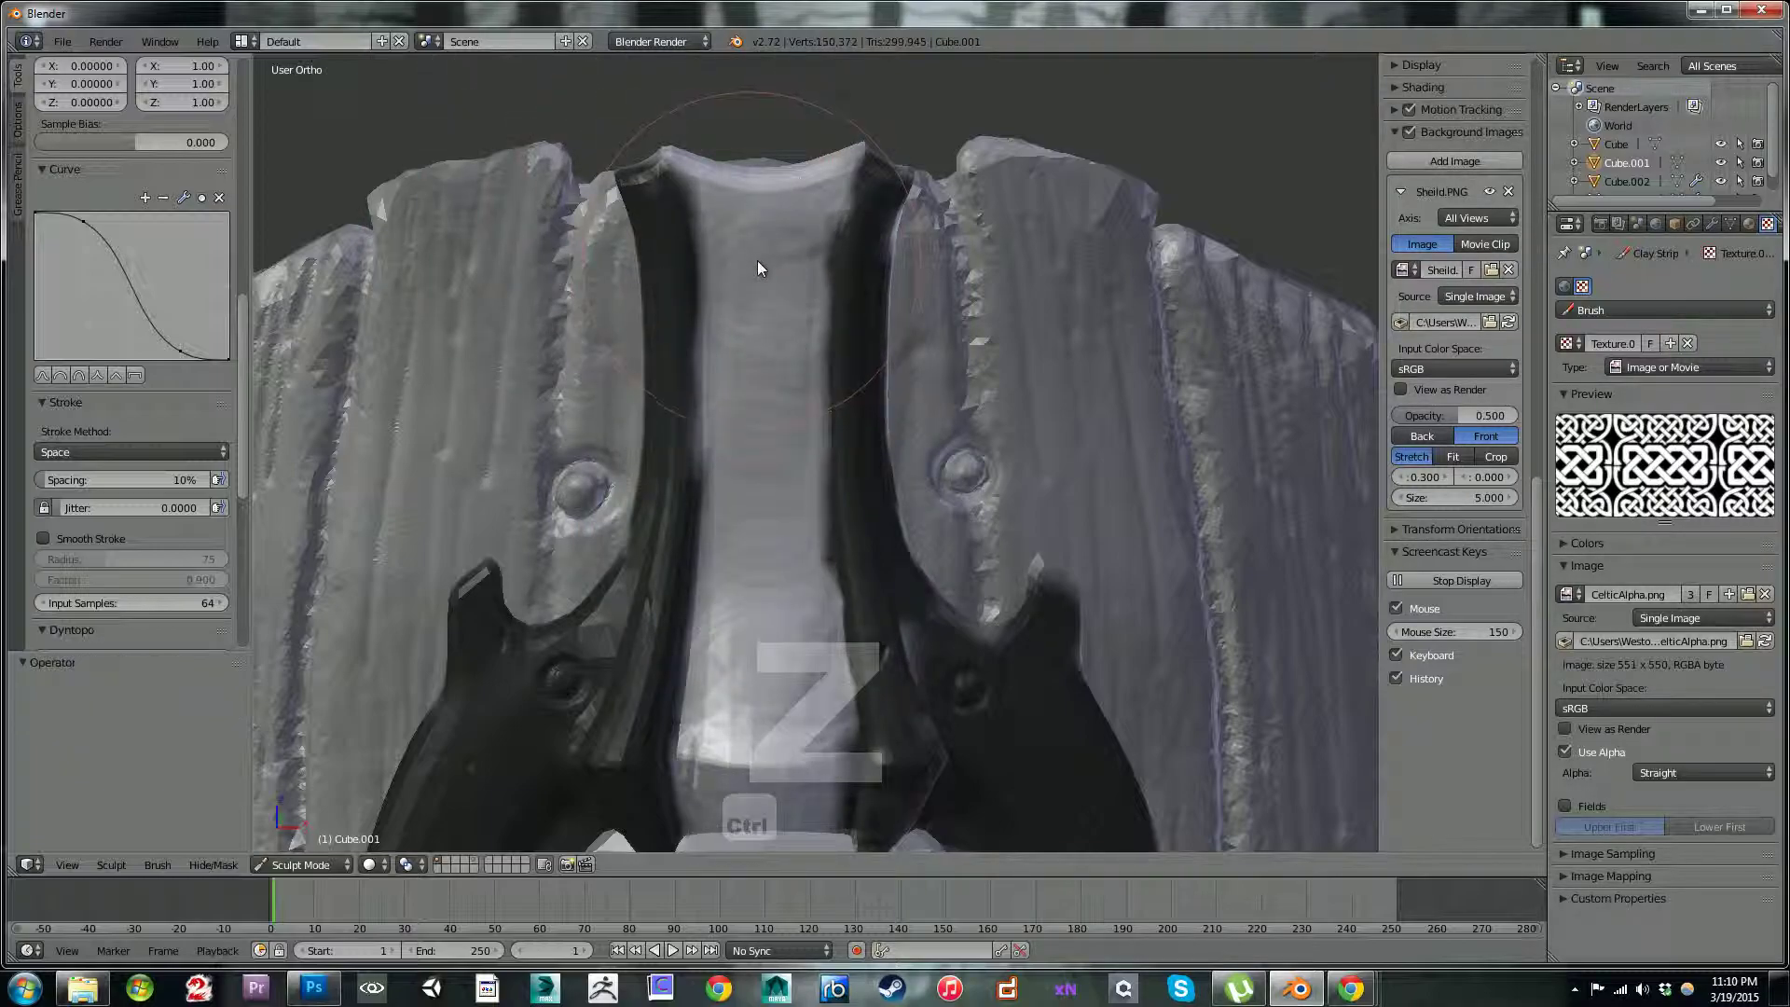
mouse_move(760, 272)
left_mouse_down()
mouse_move(792, 503)
mouse_move(786, 289)
left_mouse_up()
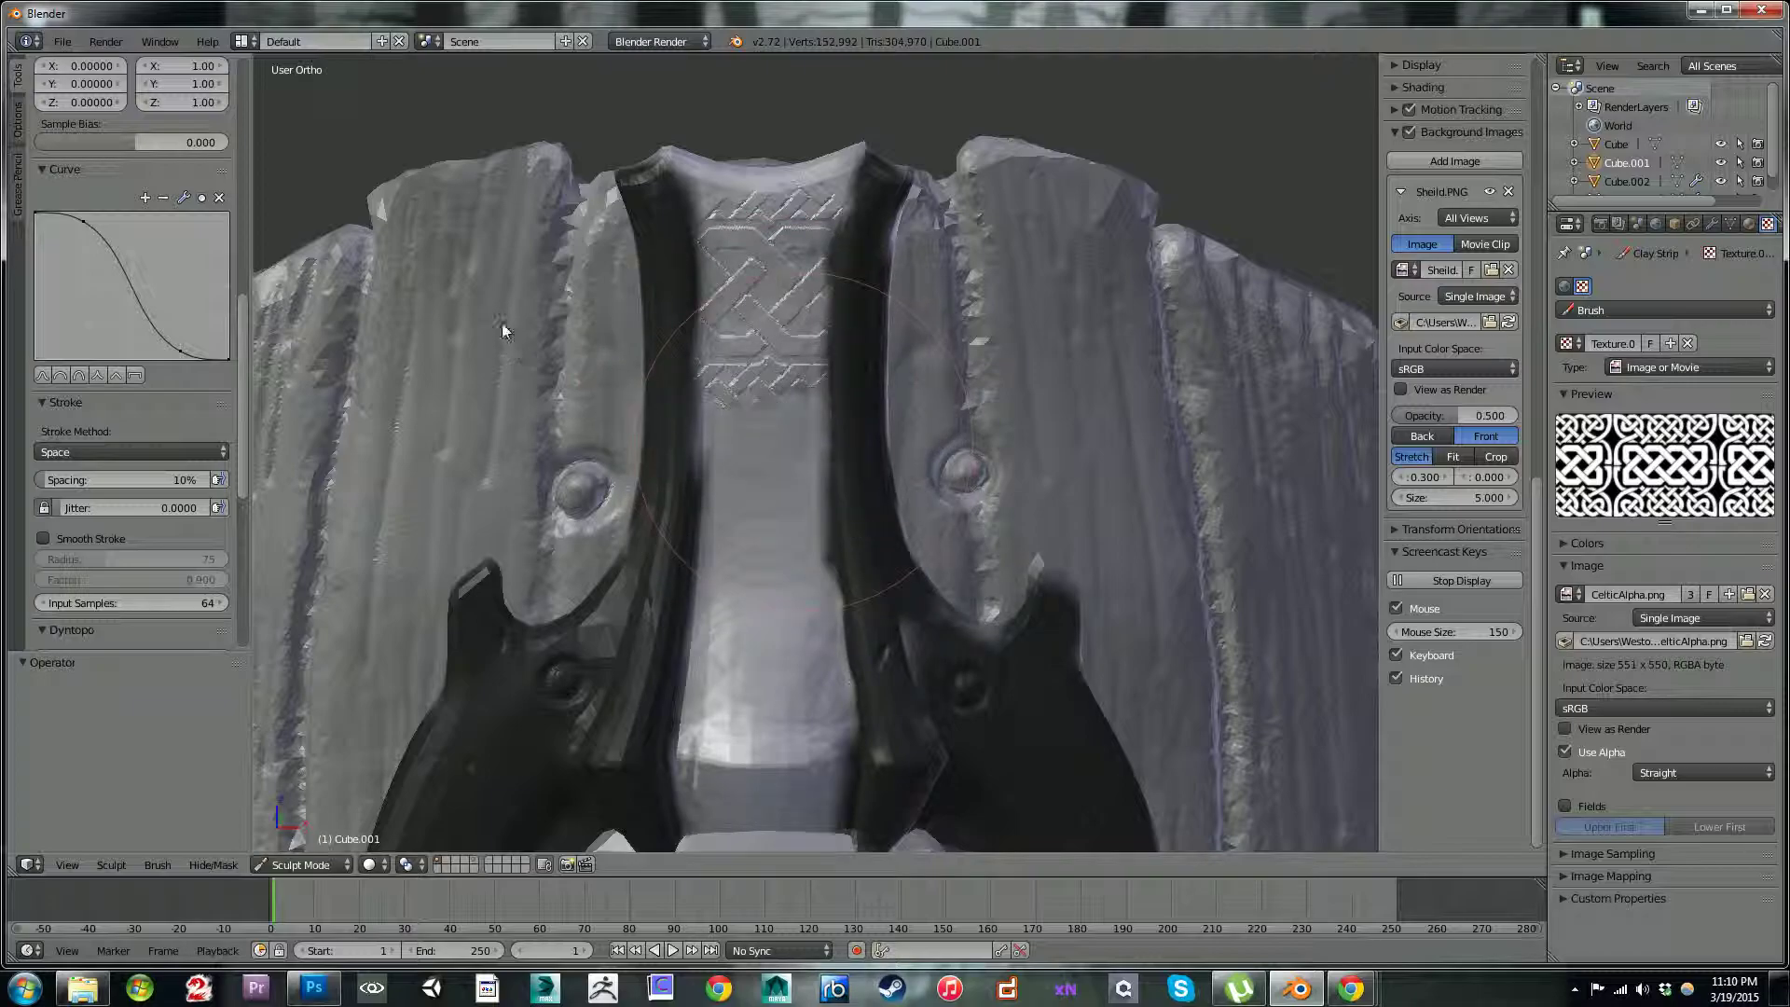
key("ctrl+z")
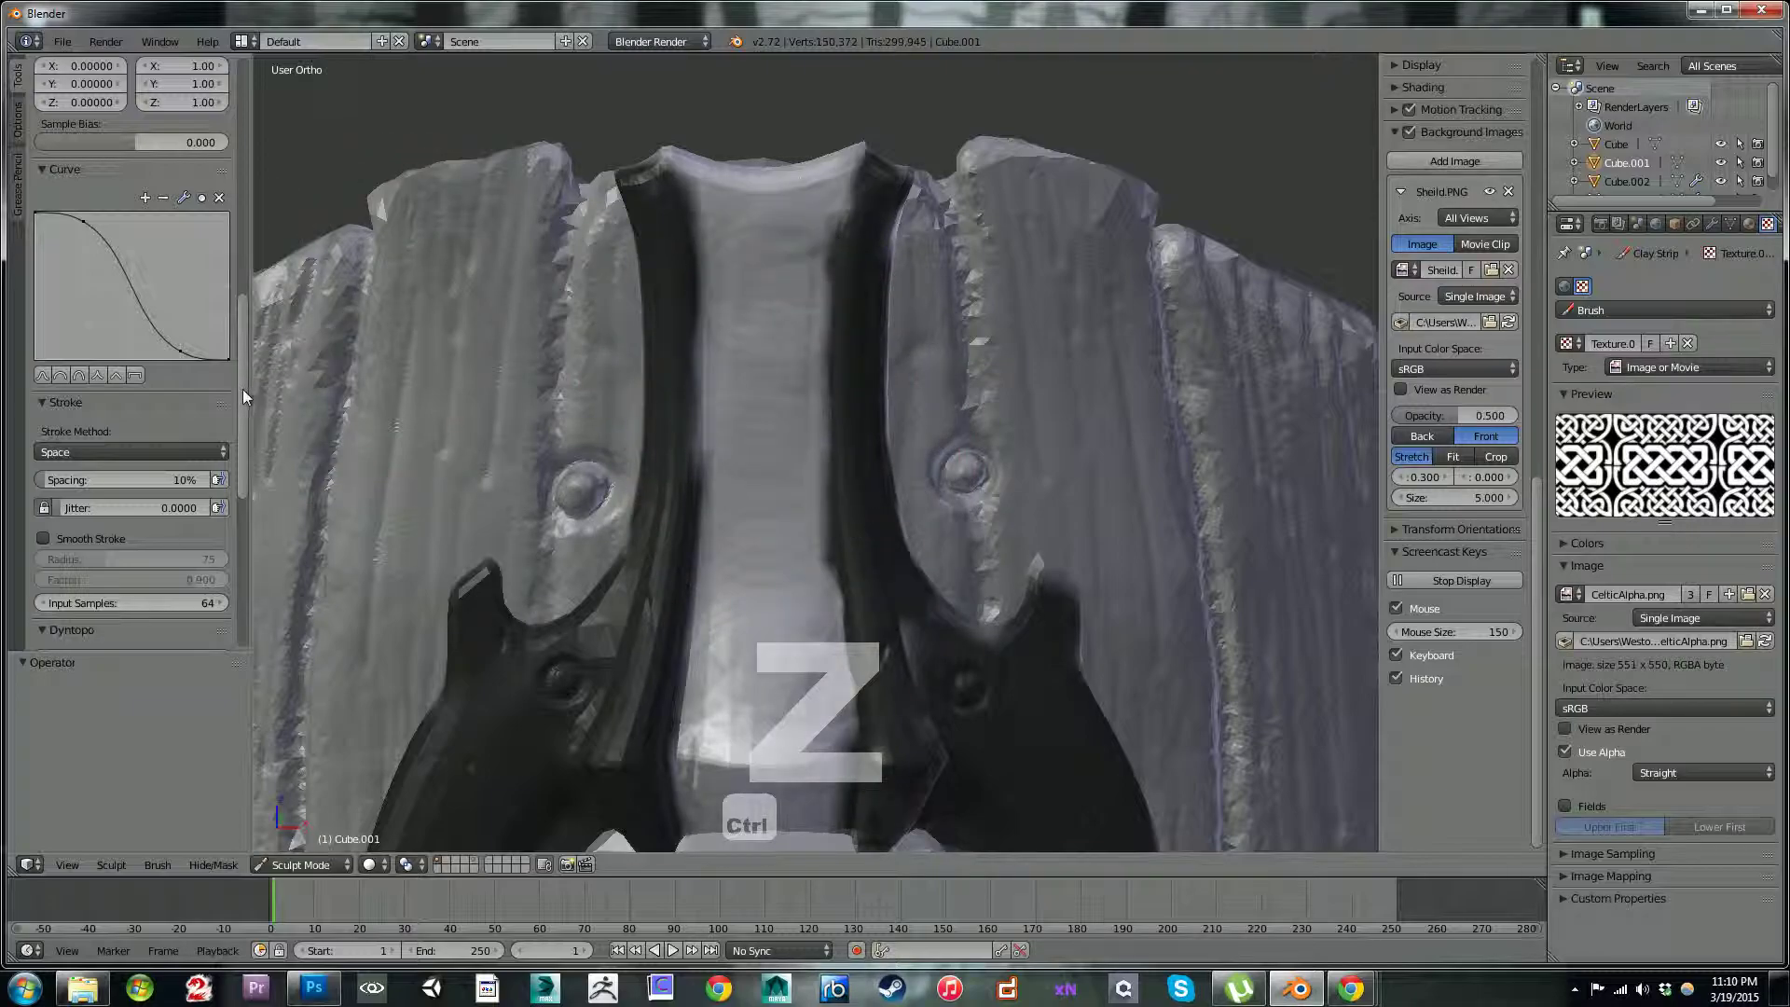
- Set the Clay Strips brush strength to 0.931 and its autosmooth to 0.406
scroll(244, 382, "up", 2)
scroll(244, 326, "up", 10)
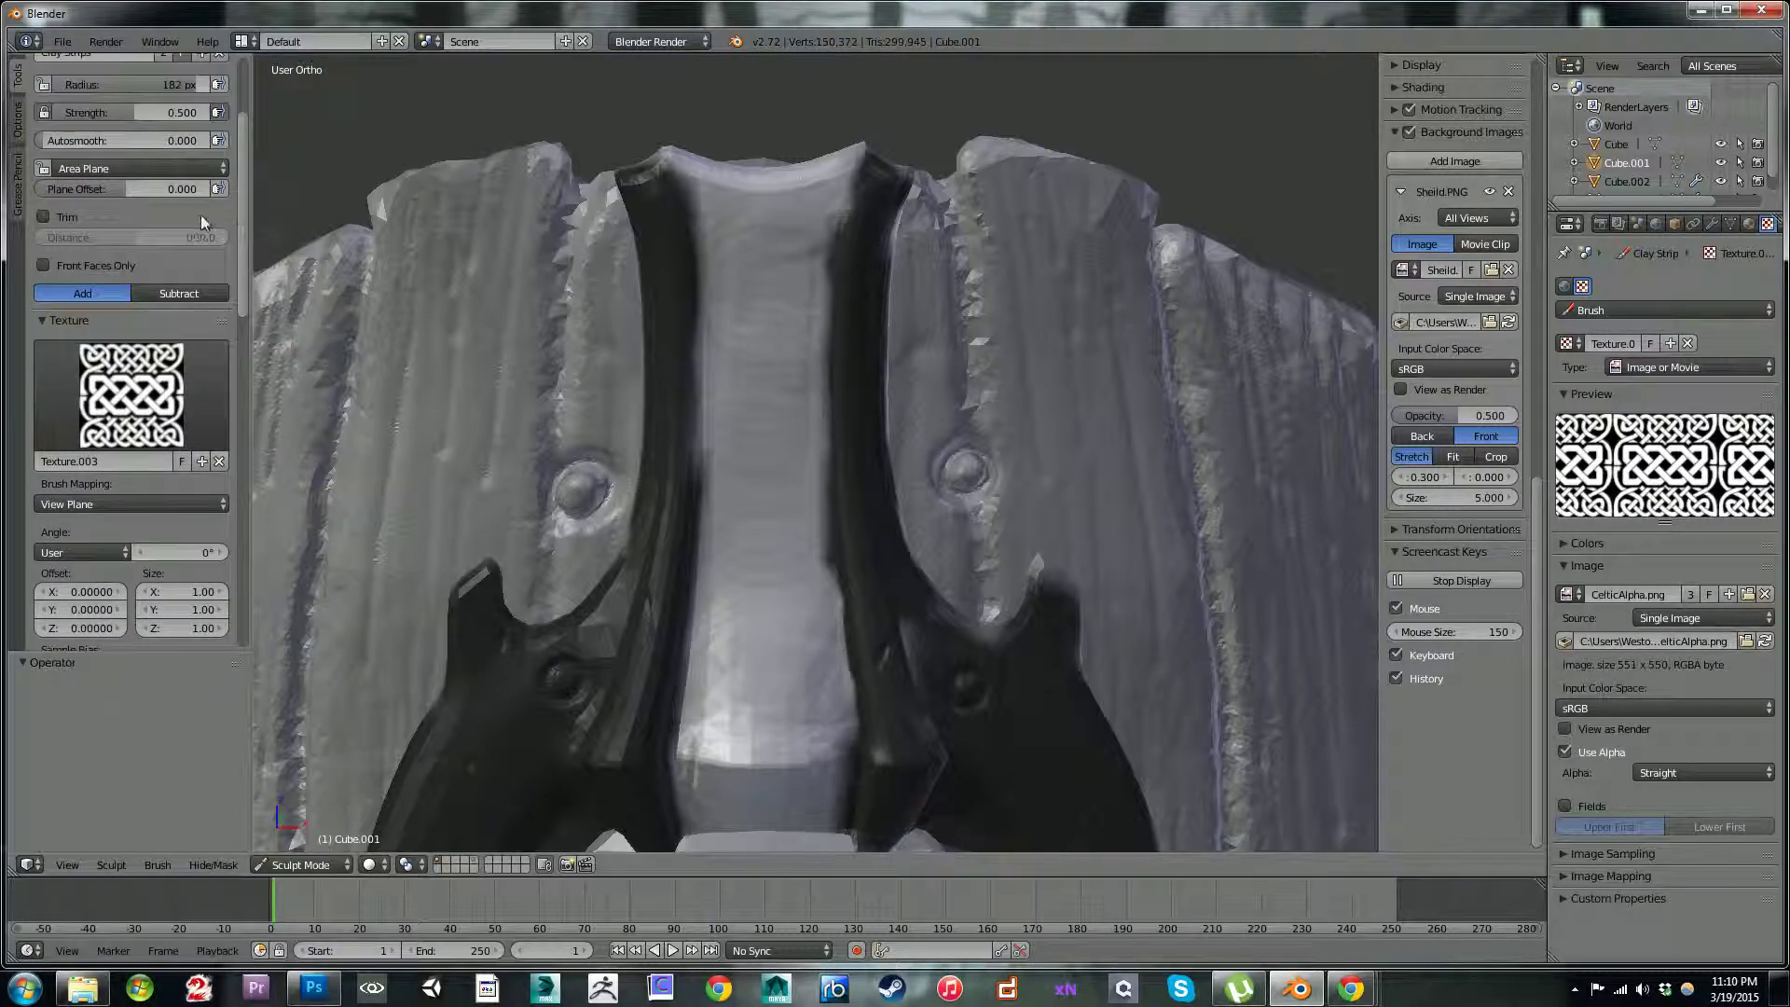
left_click_drag(131, 98, 226, 122)
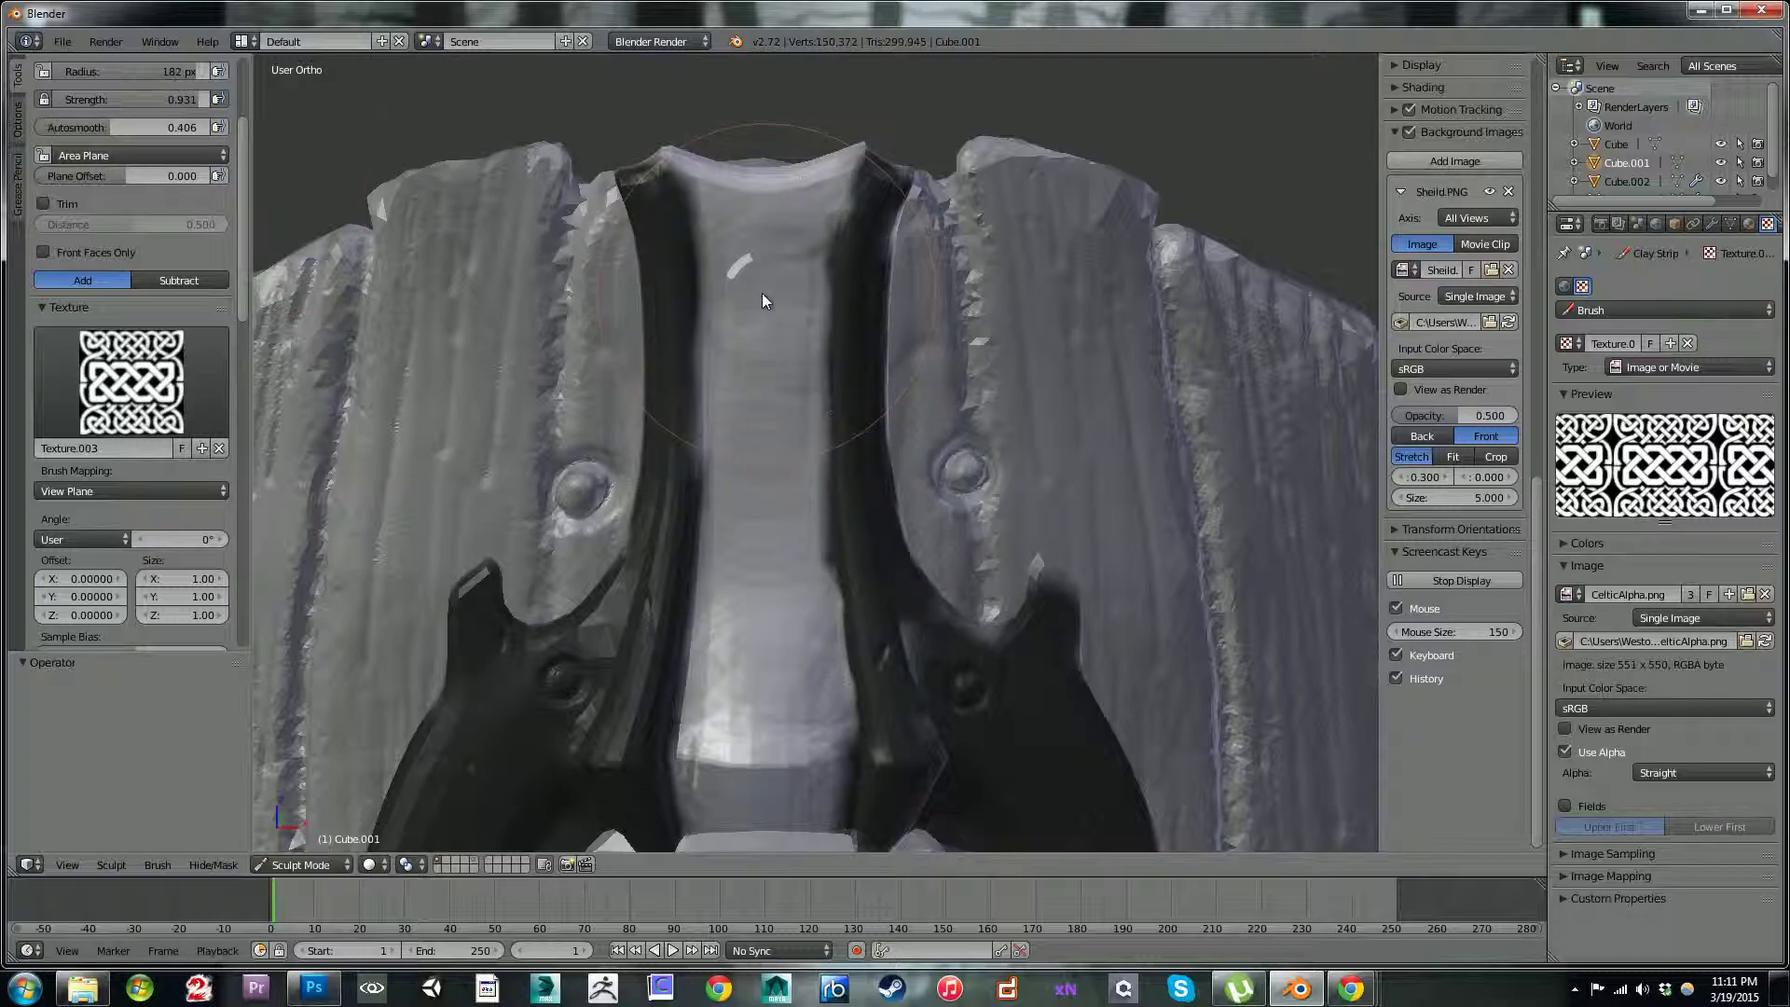
- Try stamping the Celtic pattern on the upper and lower halves of the central strip with the stronger, autosmoothed brush, undoing the stamps
mouse_move(762, 380)
left_mouse_down()
mouse_move(752, 293)
mouse_move(794, 293)
mouse_move(770, 298)
mouse_move(769, 275)
mouse_move(748, 308)
mouse_move(764, 272)
mouse_move(763, 399)
mouse_move(831, 388)
mouse_move(841, 345)
left_mouse_up()
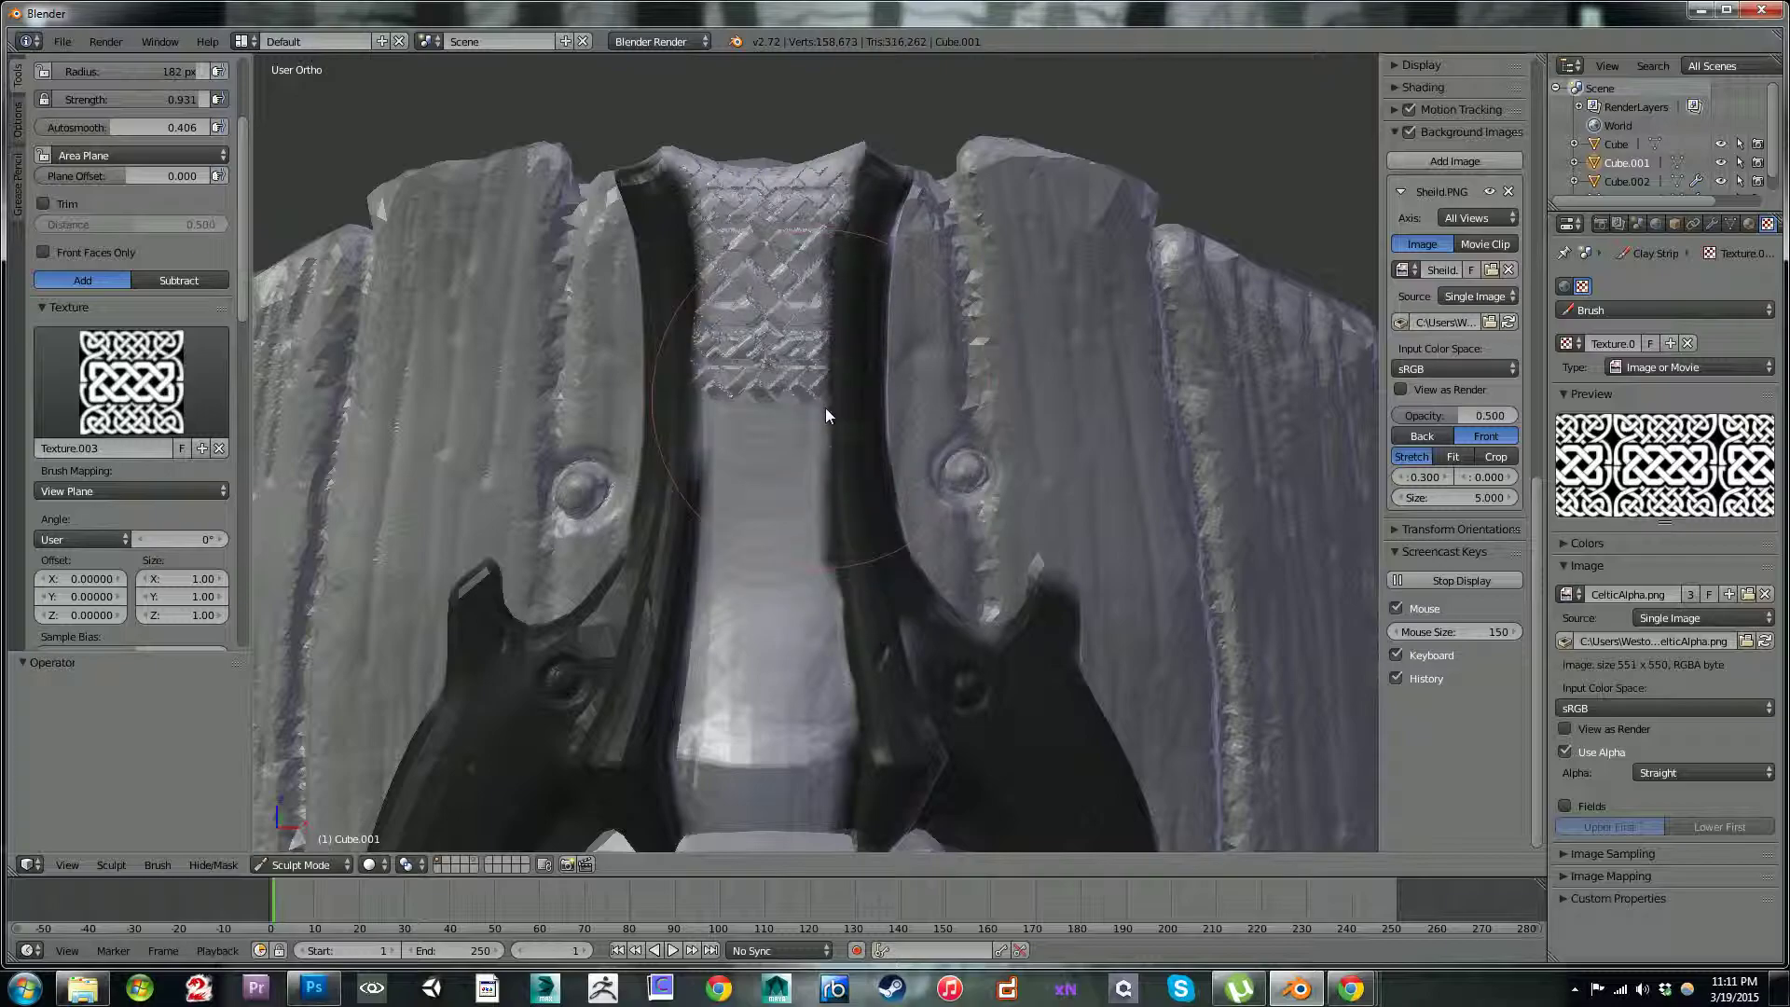
key("ctrl+z")
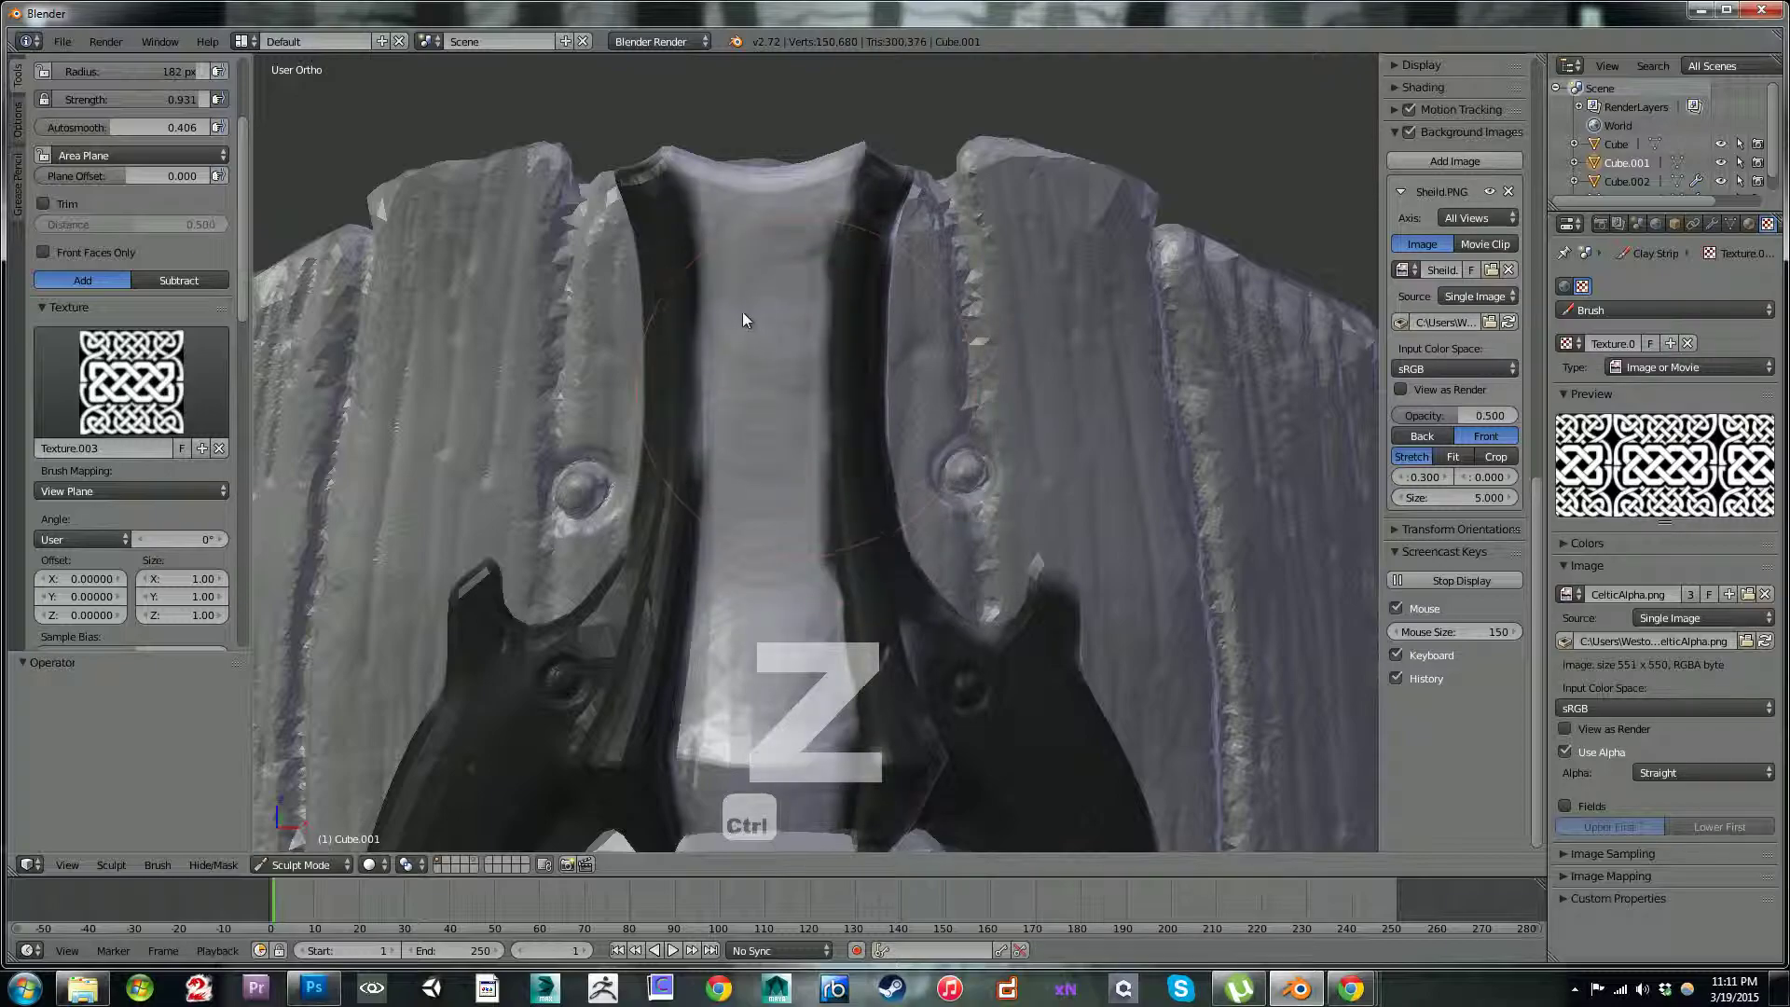
left_click_drag(825, 302, 785, 327)
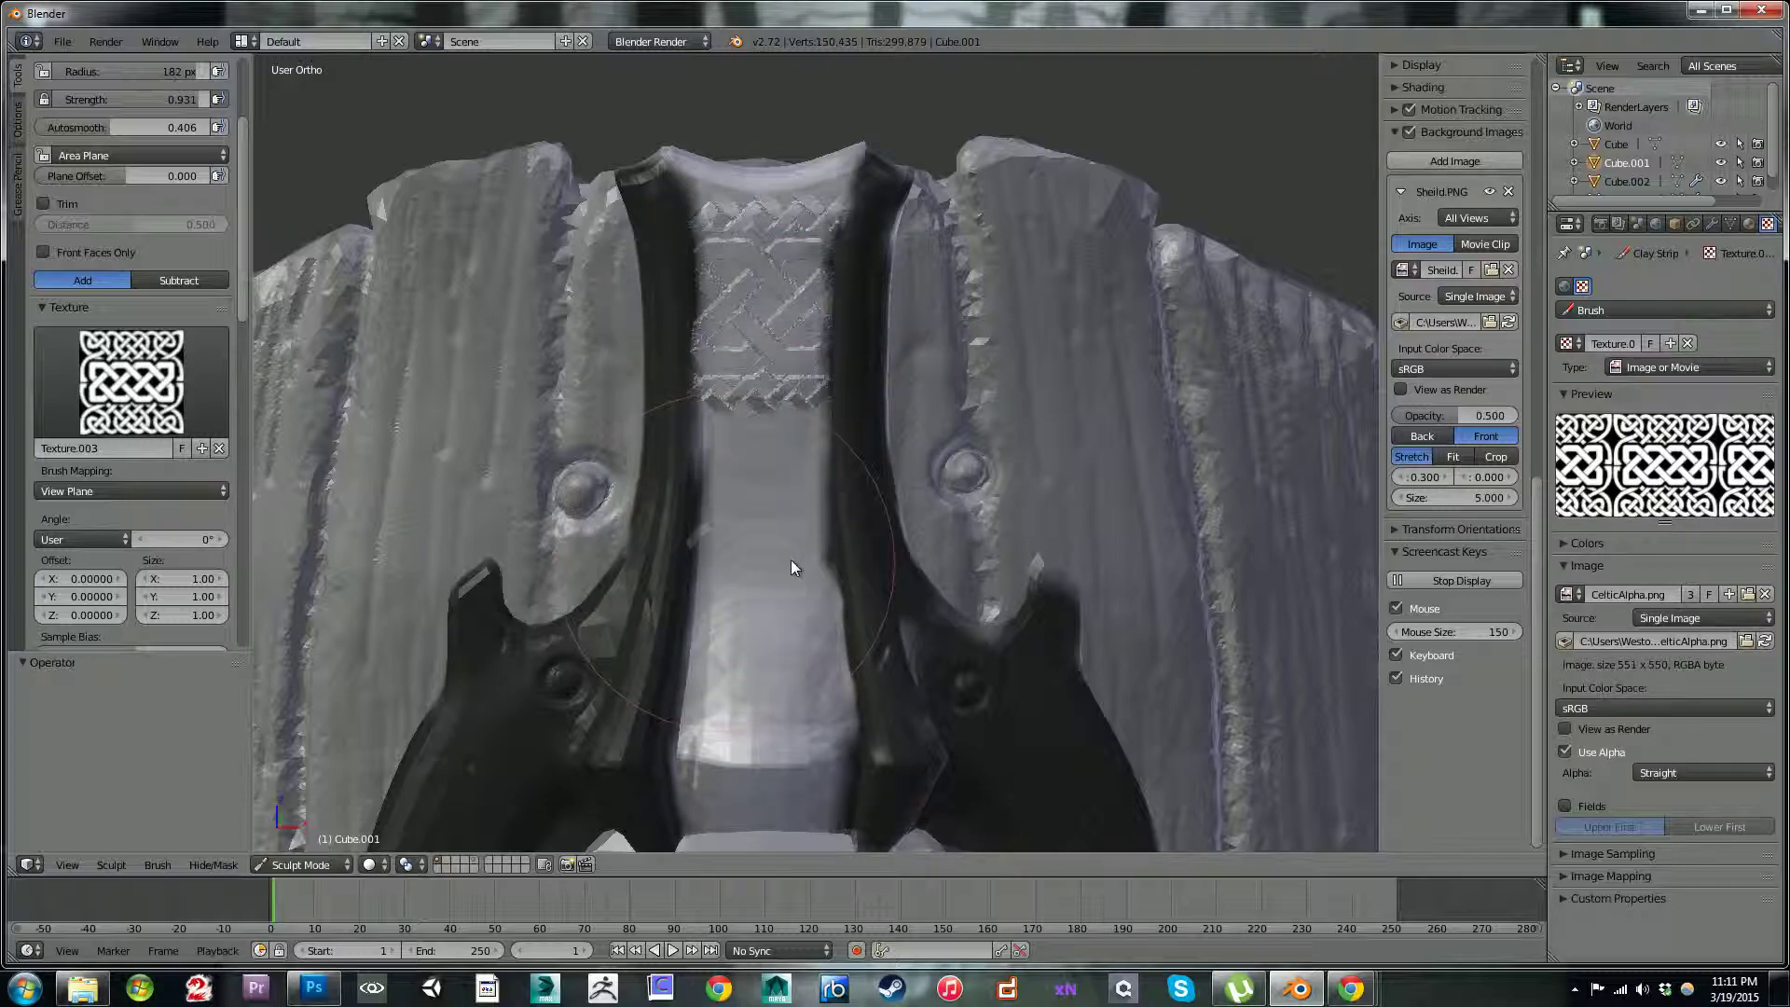
left_click_drag(785, 561, 776, 563)
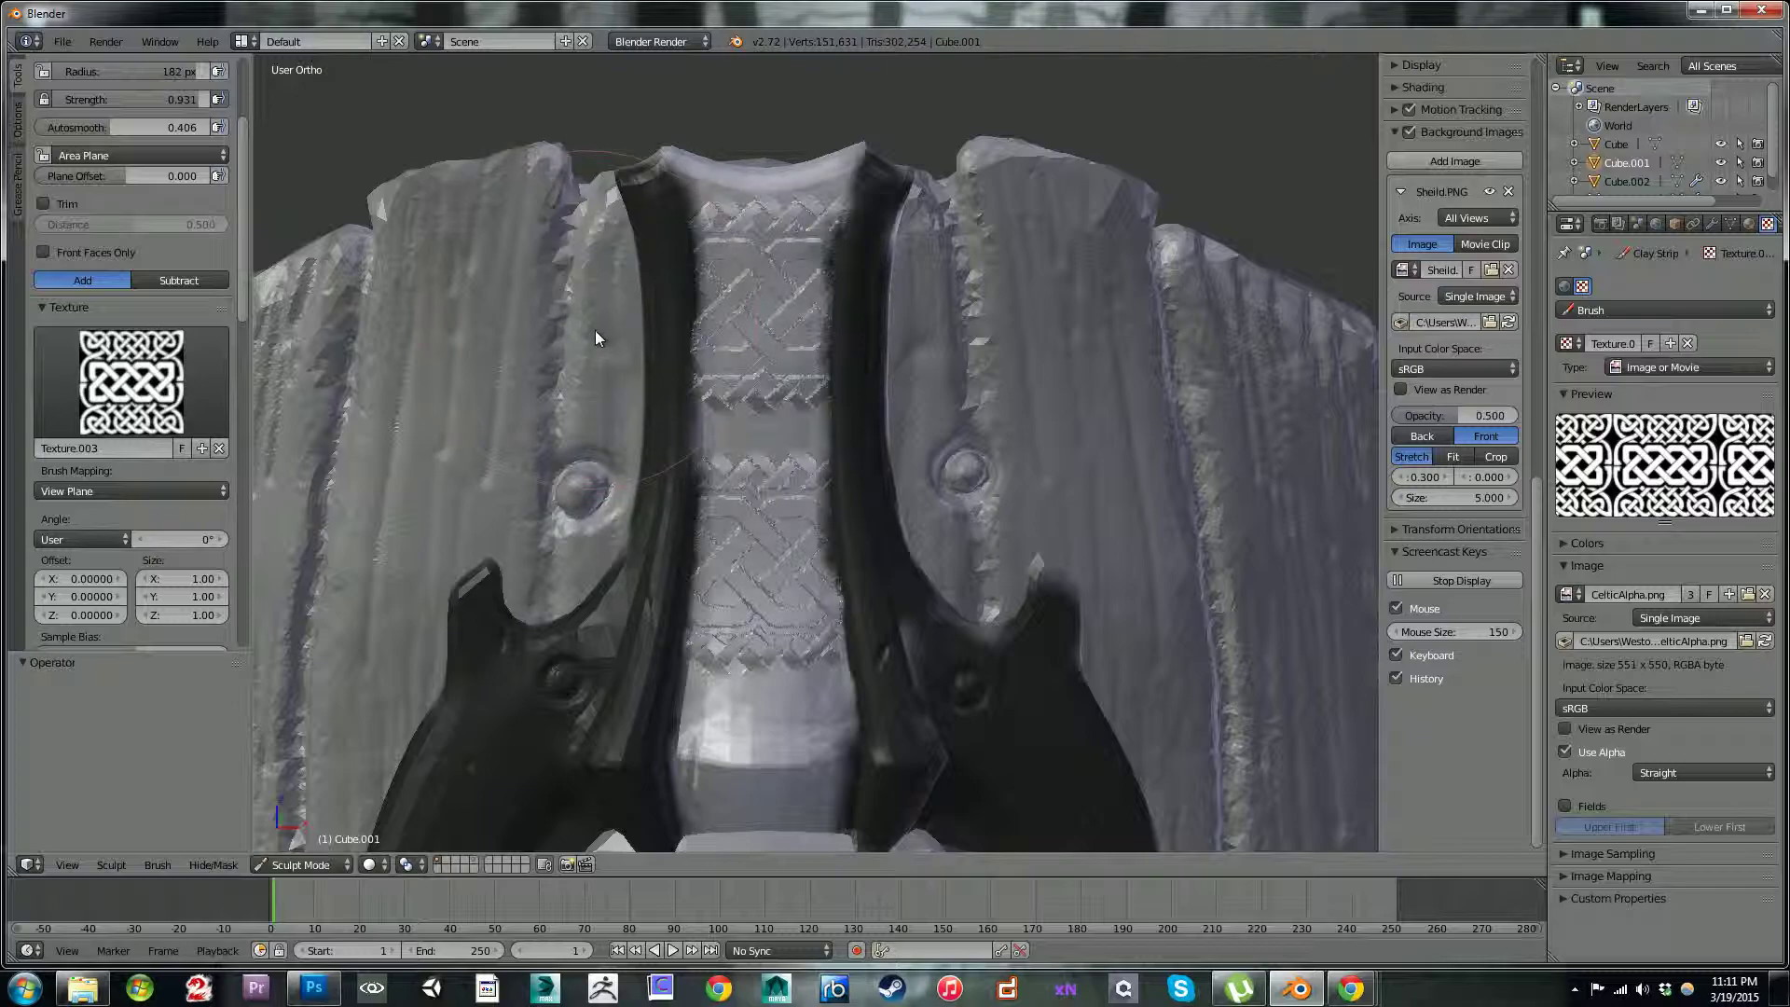
key("ctrl+z")
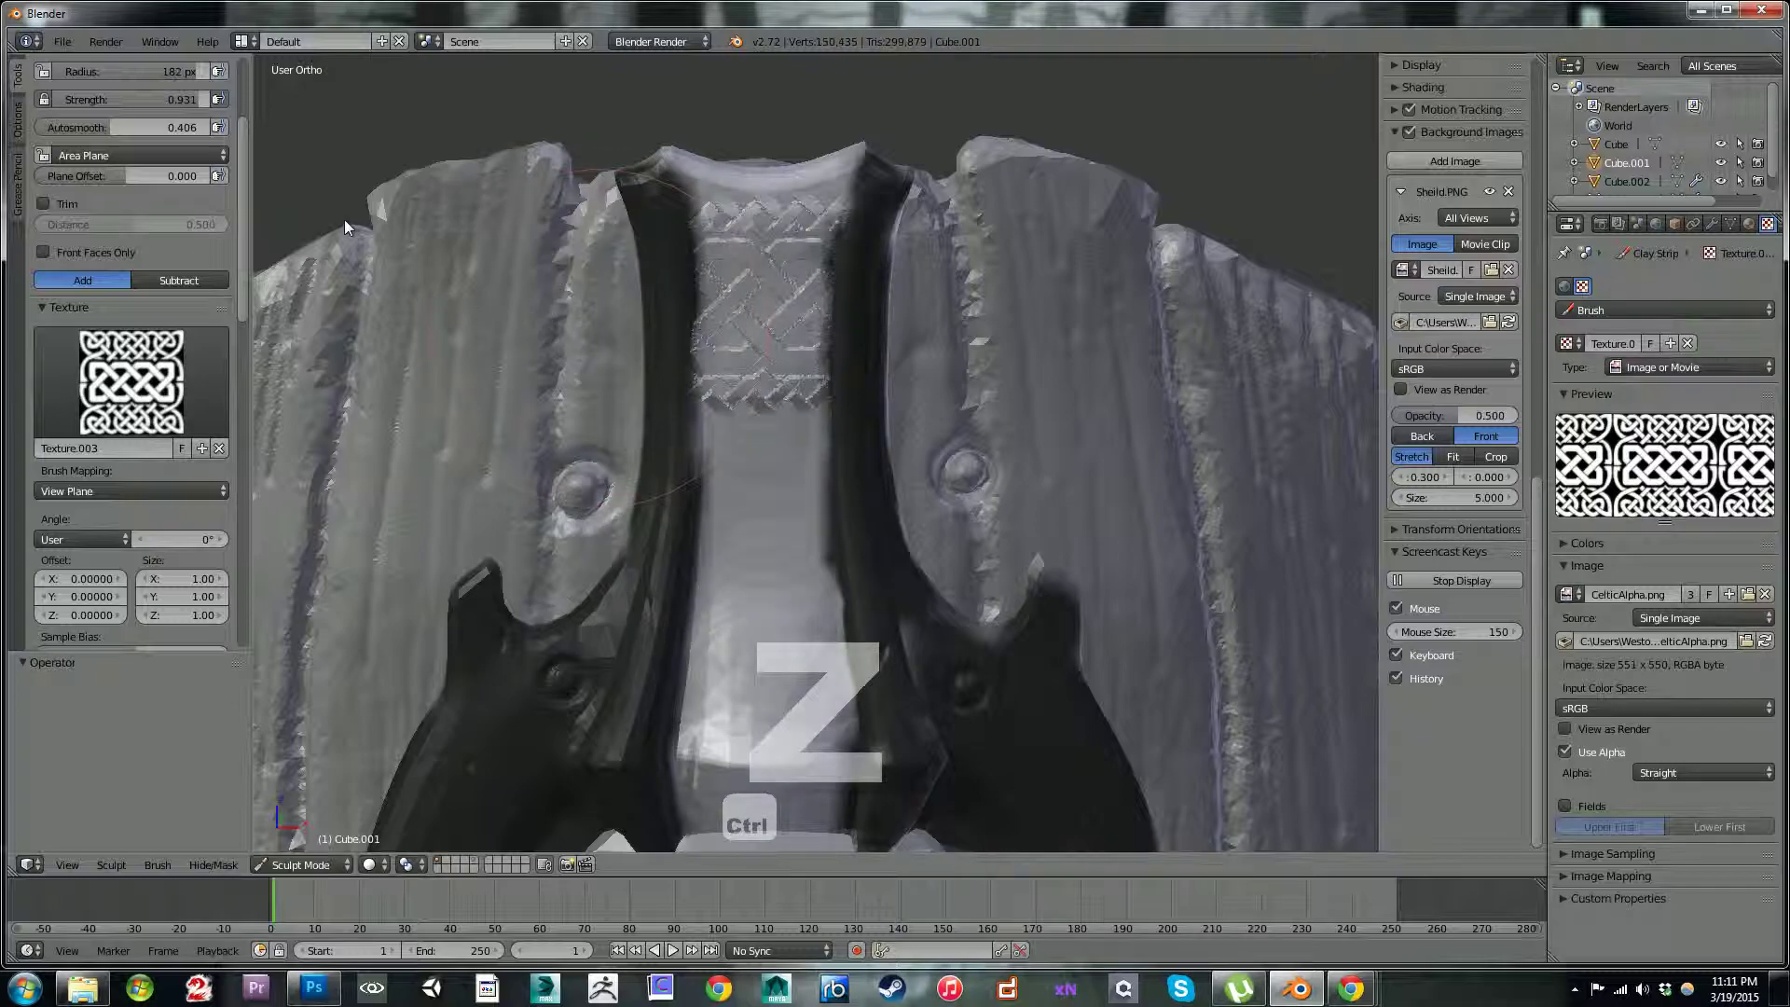
key("ctrl+z")
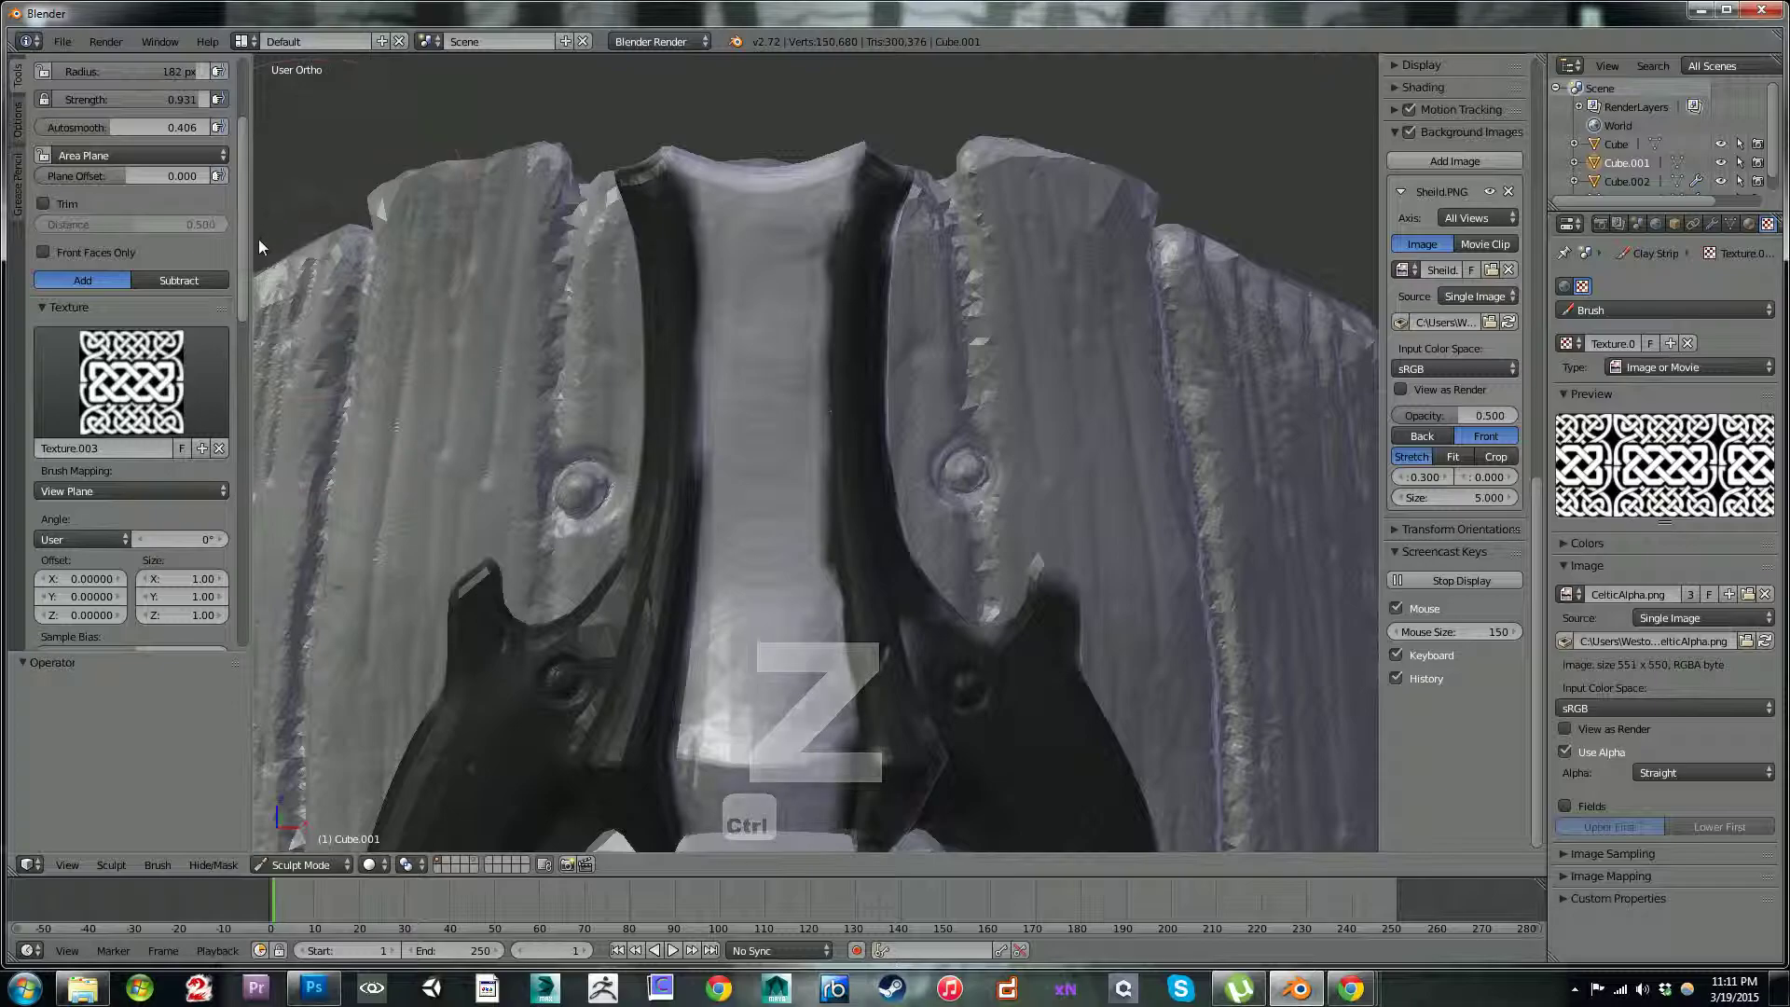
- Set the brush mapping of the Celtic texture to Stencil
scroll(242, 249, "down", 4)
mouse_move(246, 307)
left_mouse_down()
mouse_move(249, 366)
mouse_move(243, 315)
mouse_move(166, 312)
left_mouse_up()
left_click(166, 313)
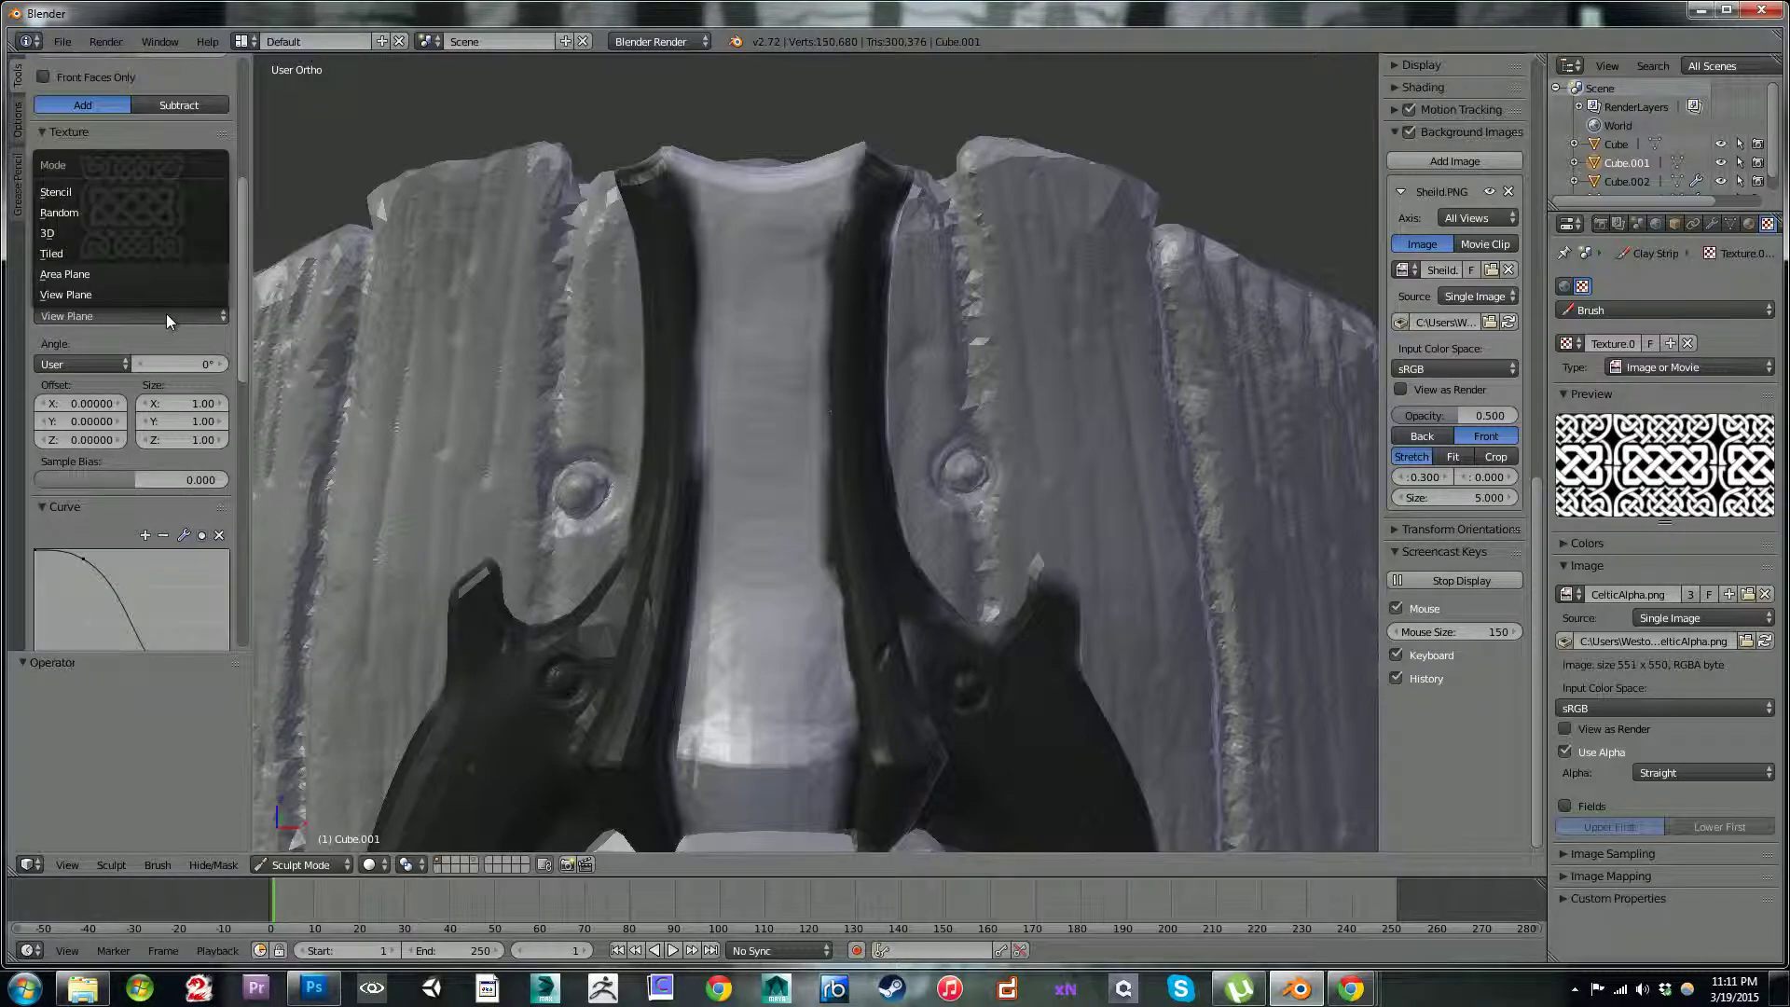
left_click(85, 191)
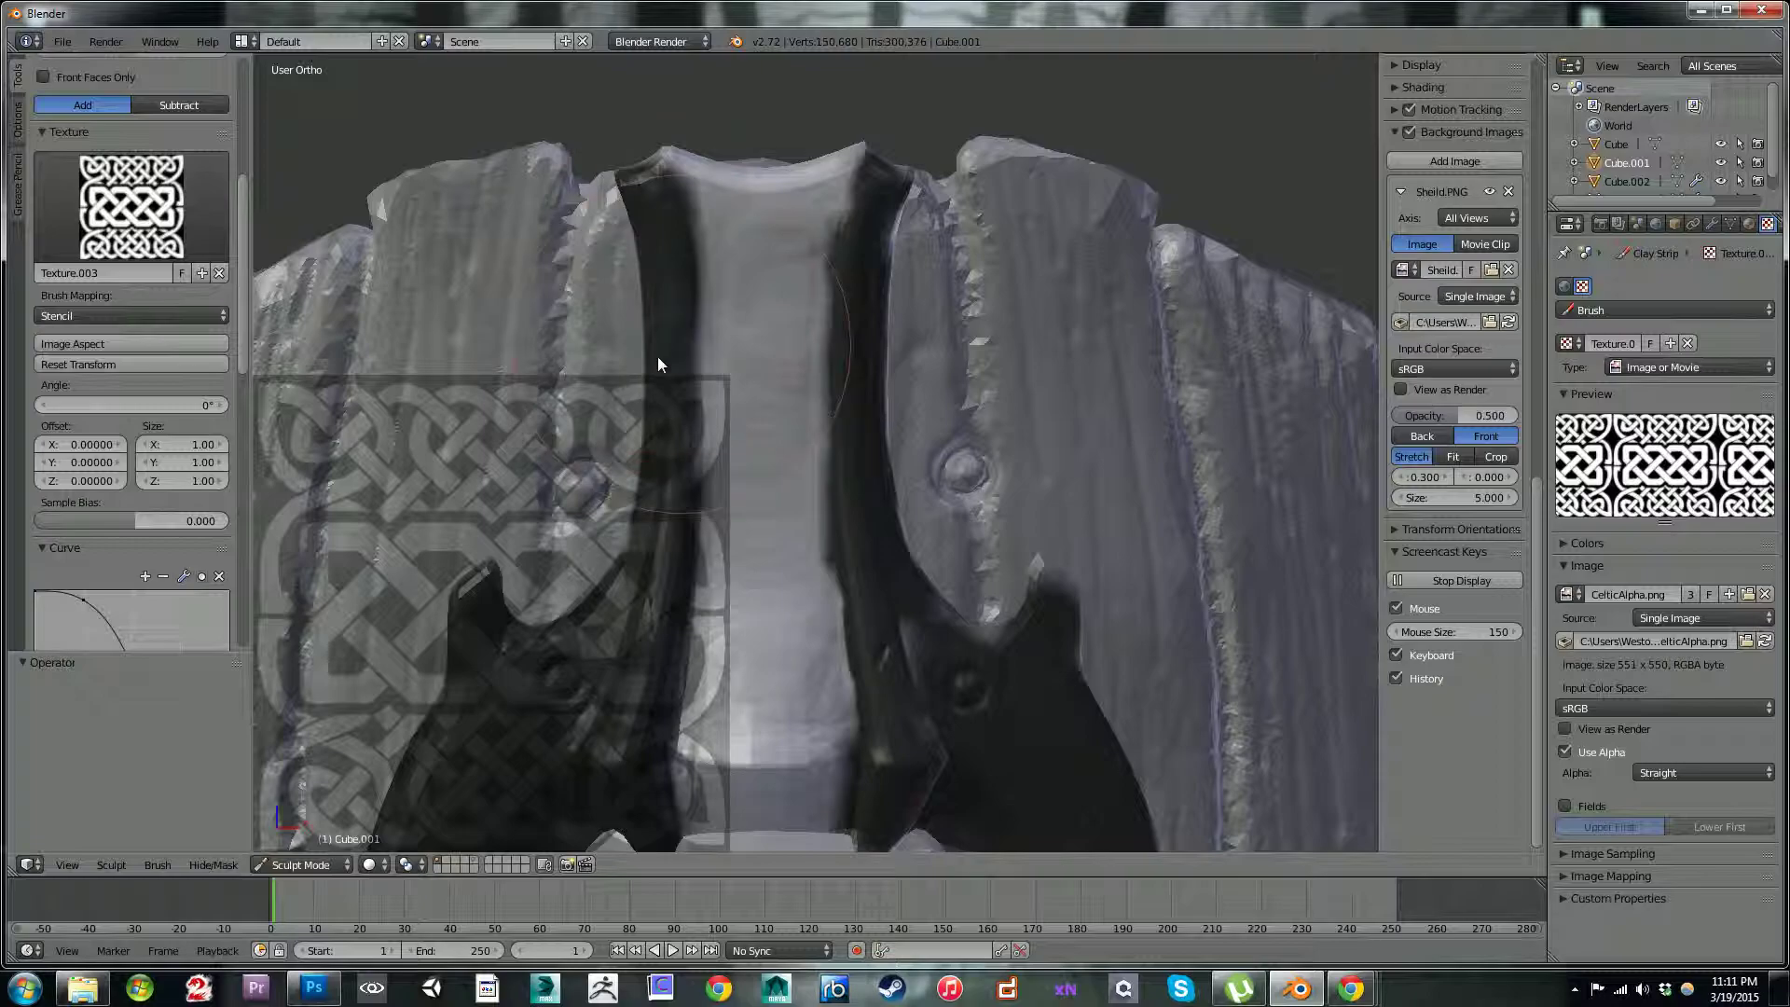
- In front orthographic view, move the Celtic stencil over the shield's central strip and rotate it to 89.671°
mouse_move(423, 339)
middle_mouse_down()
mouse_move(400, 345)
mouse_move(455, 327)
mouse_move(445, 316)
mouse_move(428, 338)
middle_mouse_up()
key("KP_3")
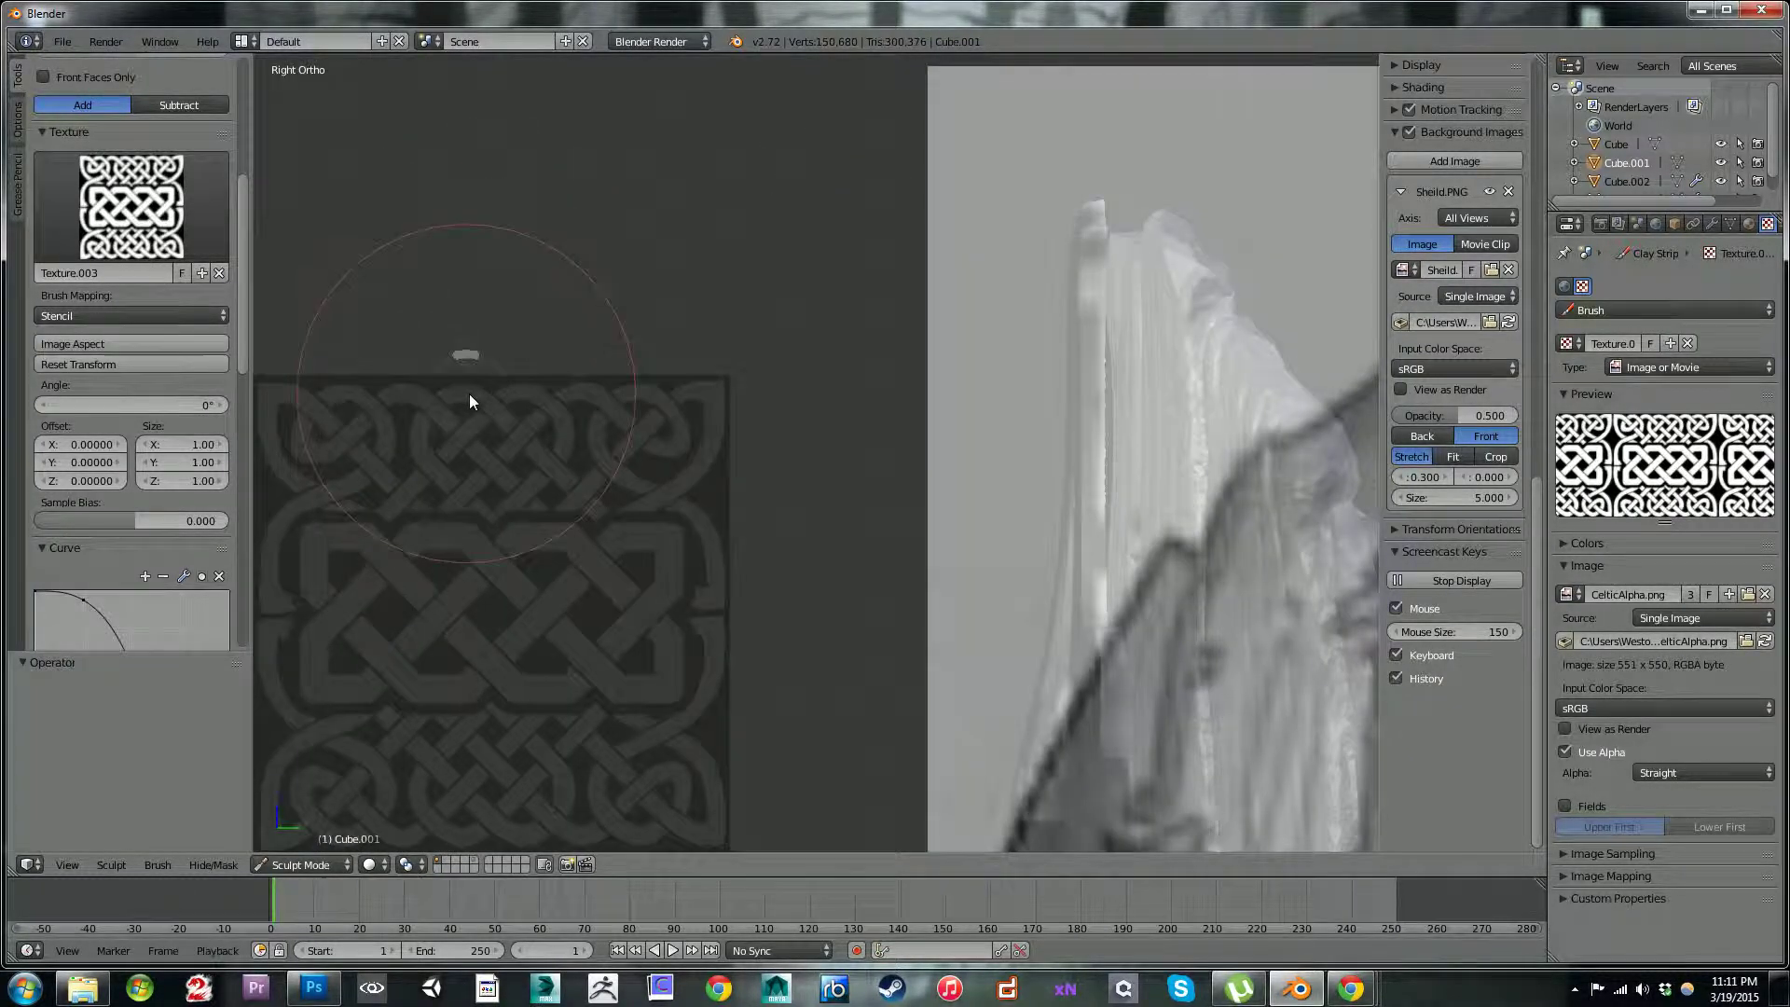
key("KP_1")
middle_click_drag(447, 541, 516, 506)
key("KP_3")
key("KP_1")
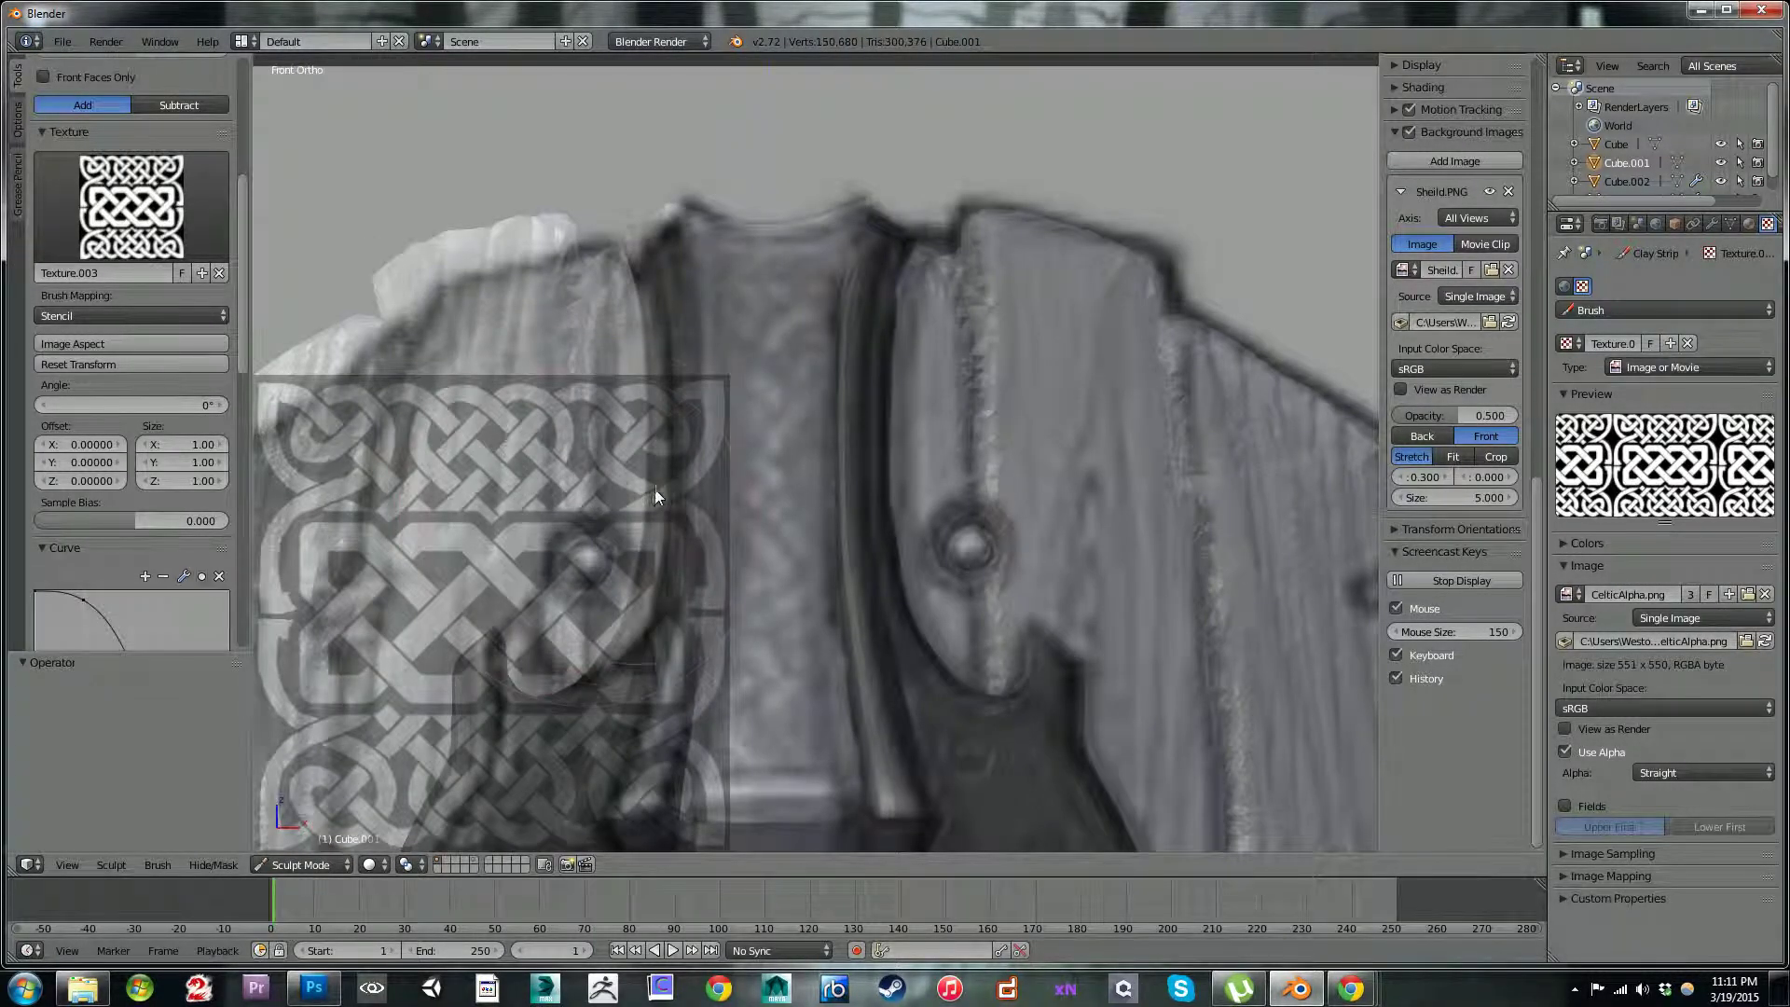
mouse_move(606, 546)
right_mouse_down()
mouse_move(725, 429)
mouse_move(887, 339)
mouse_move(823, 411)
mouse_move(893, 401)
right_mouse_up()
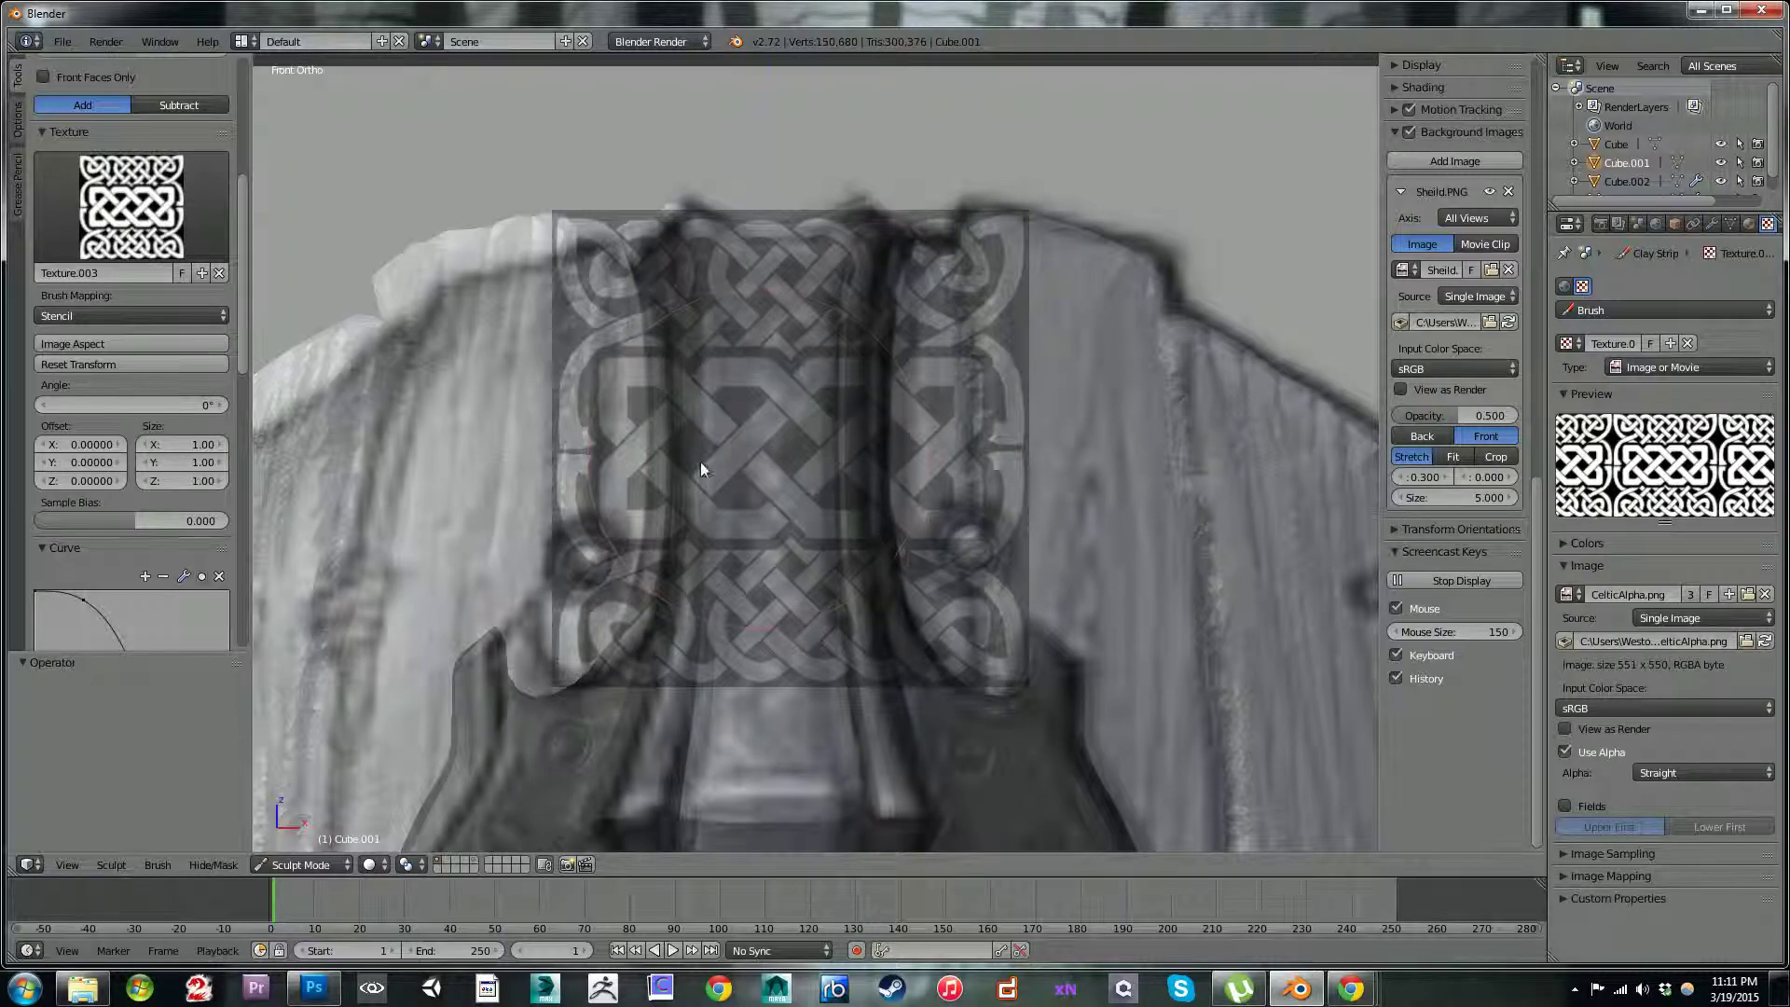
mouse_move(603, 502)
right_mouse_down("ctrl")
mouse_move(624, 537)
mouse_move(585, 458)
mouse_move(586, 501)
right_mouse_up("ctrl")
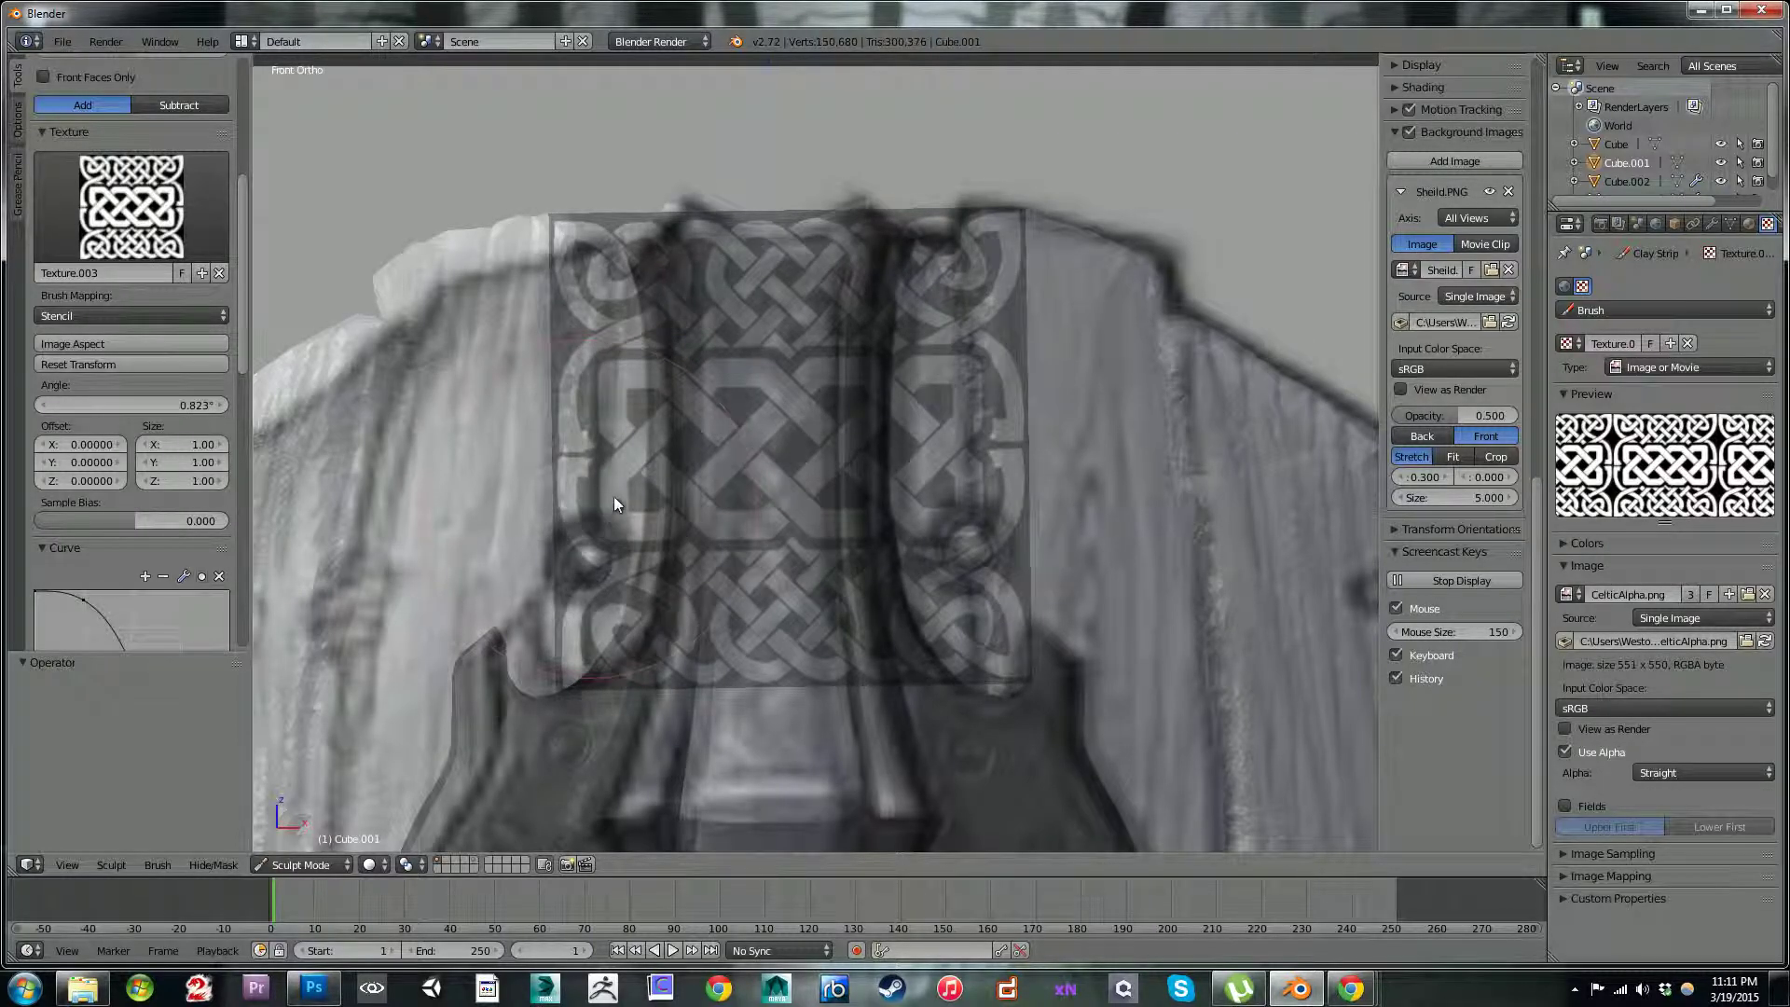
right_click_drag(629, 481, 815, 550, "ctrl")
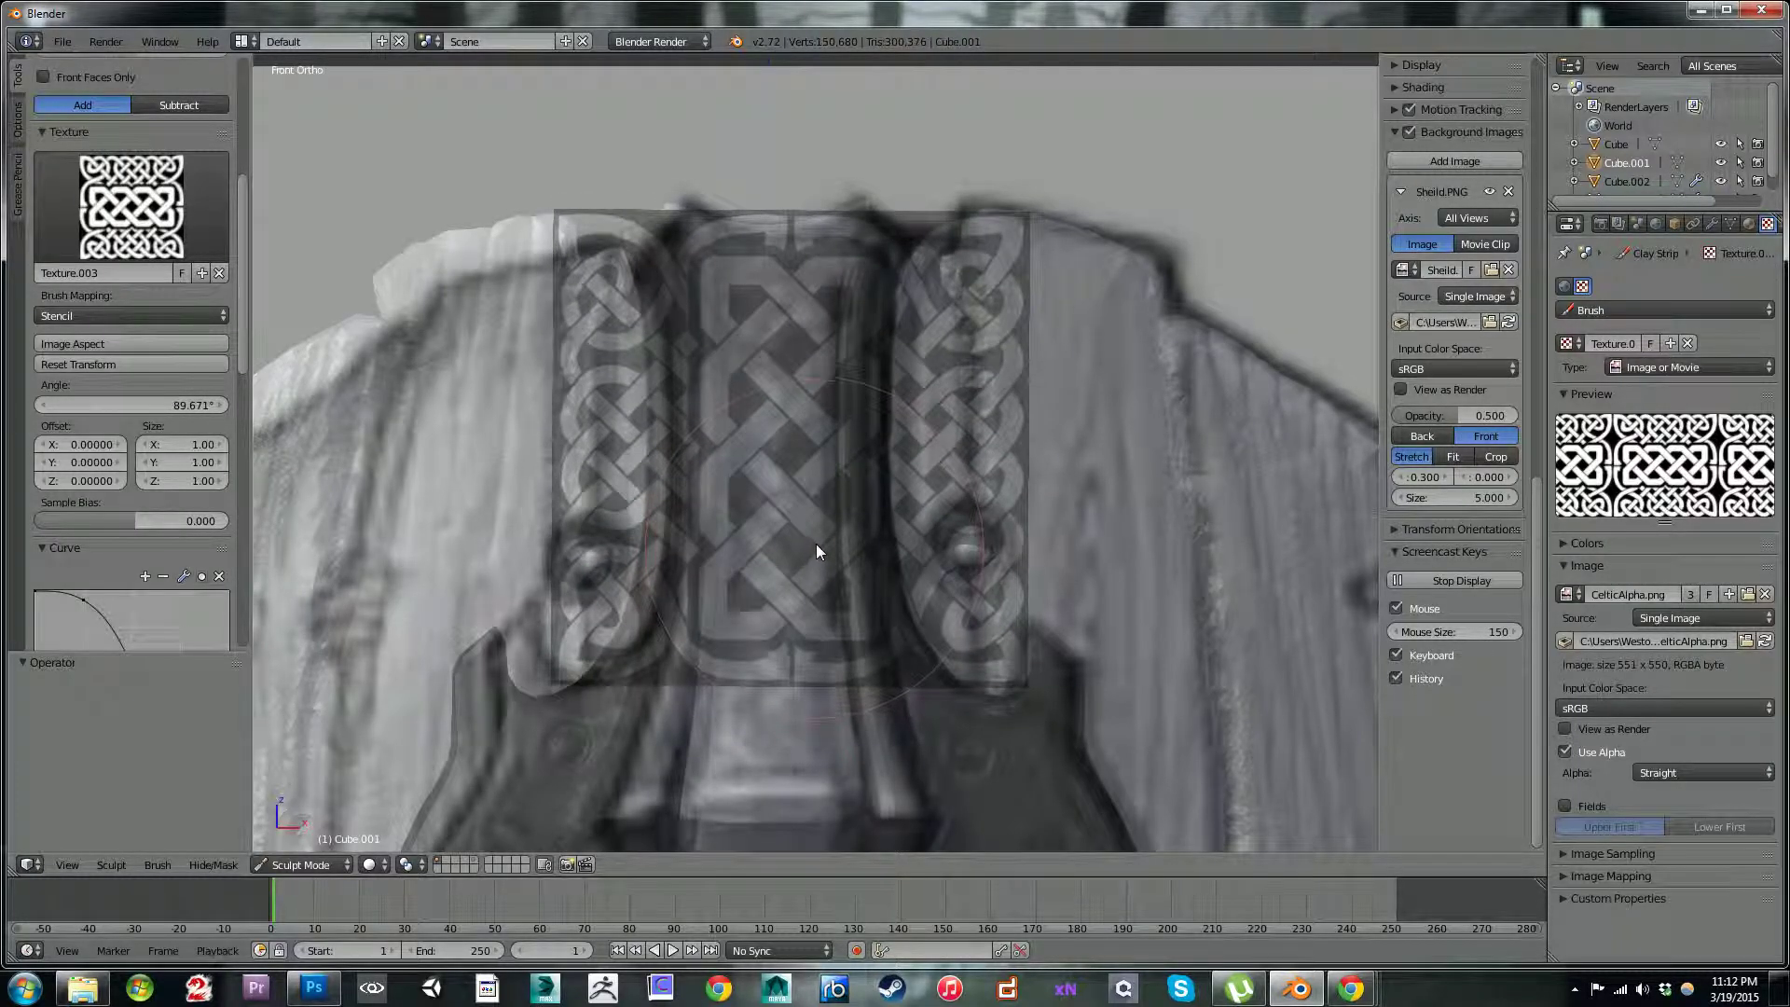
- Shrink the Celtic stencil to the width of the central strip and place it at the strip's upper end
mouse_move(708, 479)
middle_mouse_down("shift")
mouse_move(718, 524)
mouse_move(723, 477)
middle_mouse_up("shift")
right_click_drag(730, 483, 764, 463, "shift")
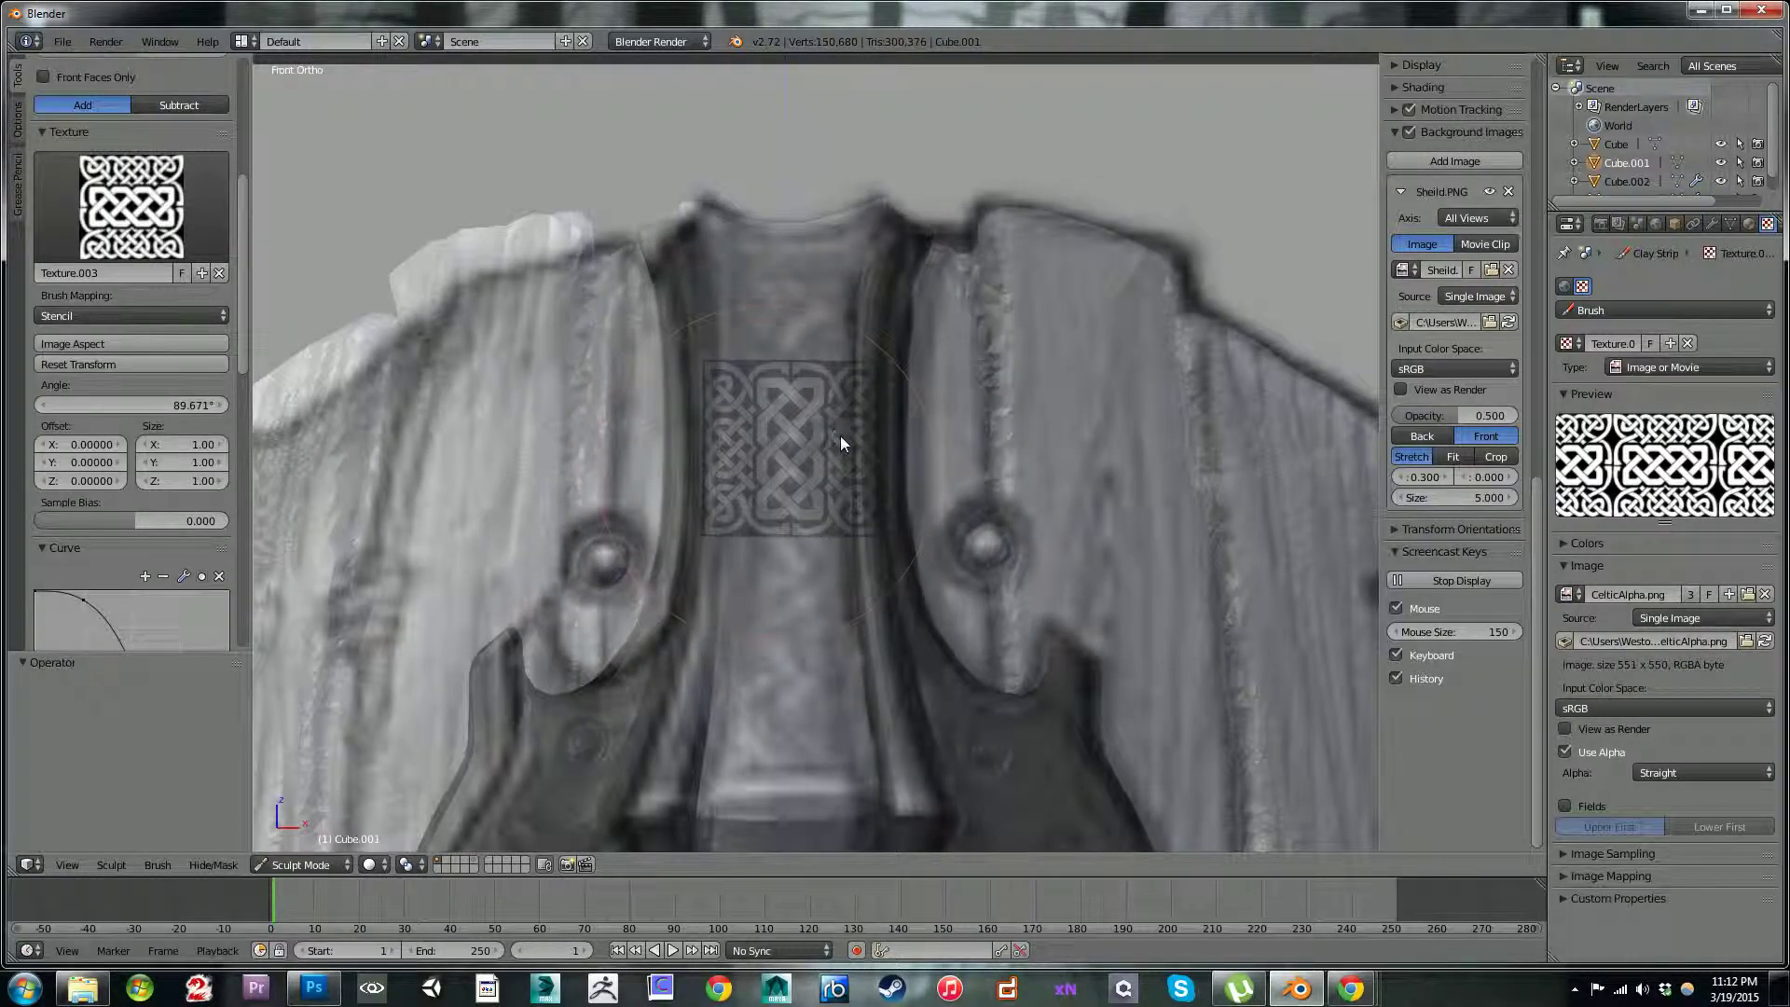
right_click_drag(833, 450, 809, 321)
left_click_drag(808, 321, 820, 322)
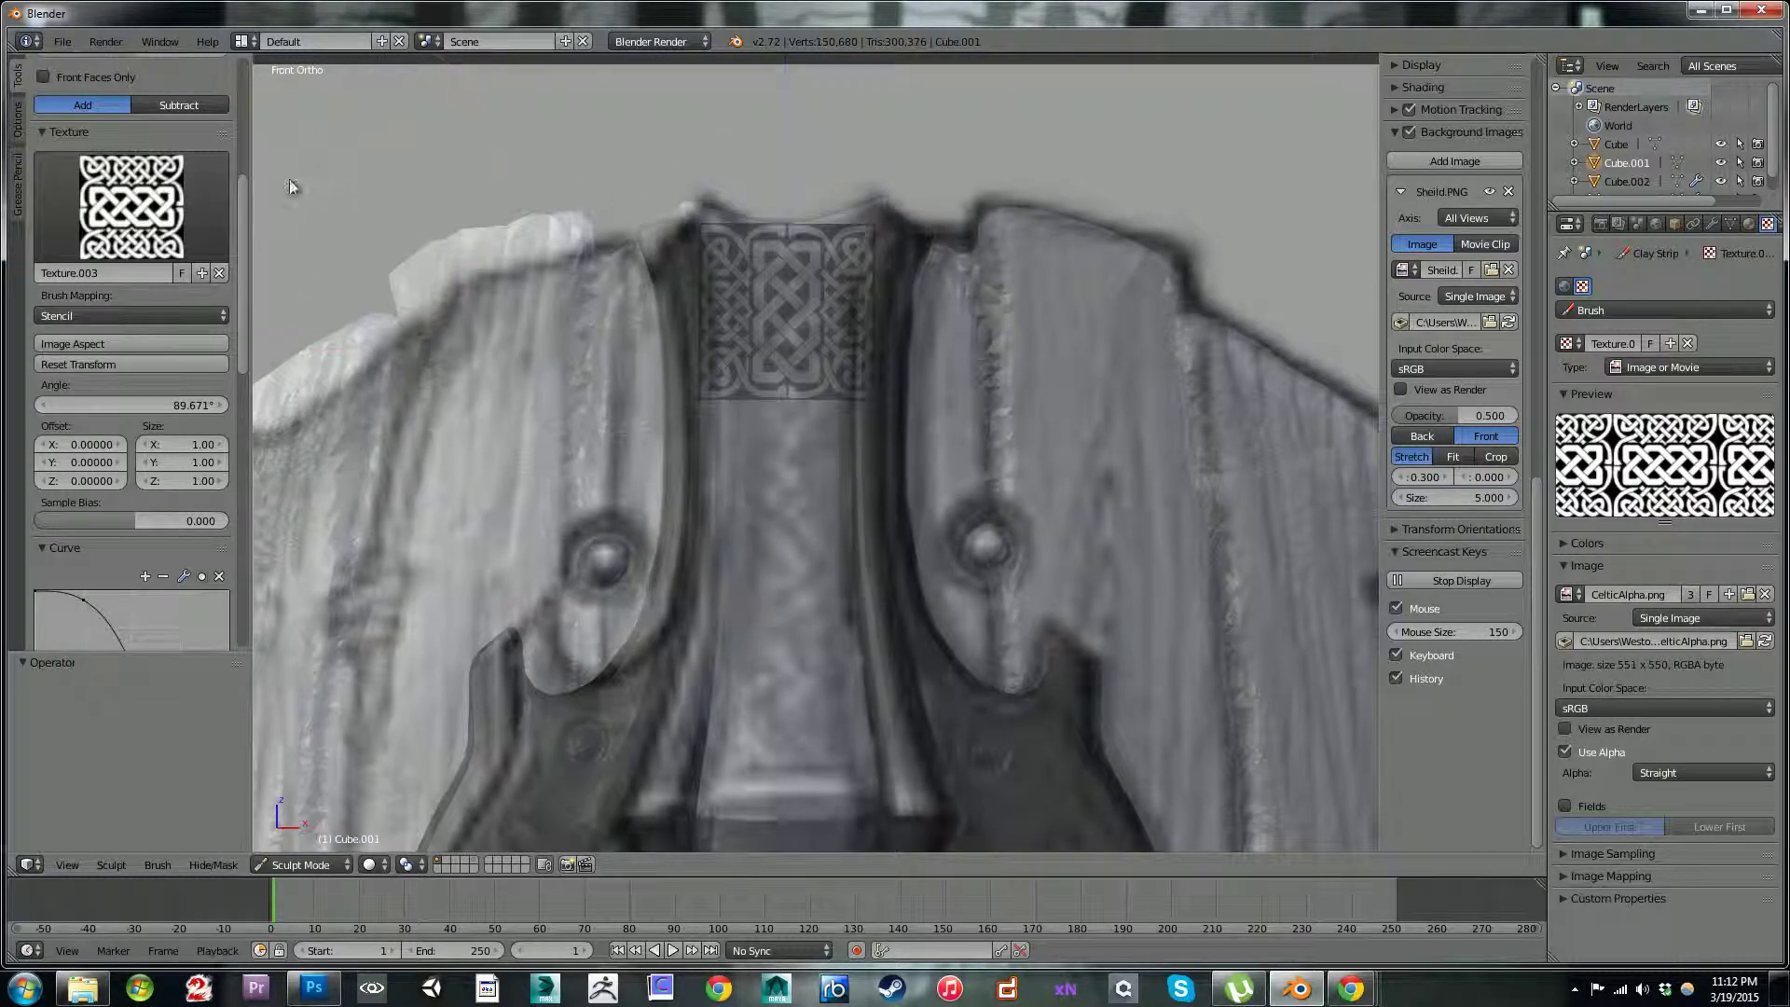
- Switch the sculpting brush to Inflate/Deflate
left_click_drag(246, 274, 238, 141)
left_click(154, 147)
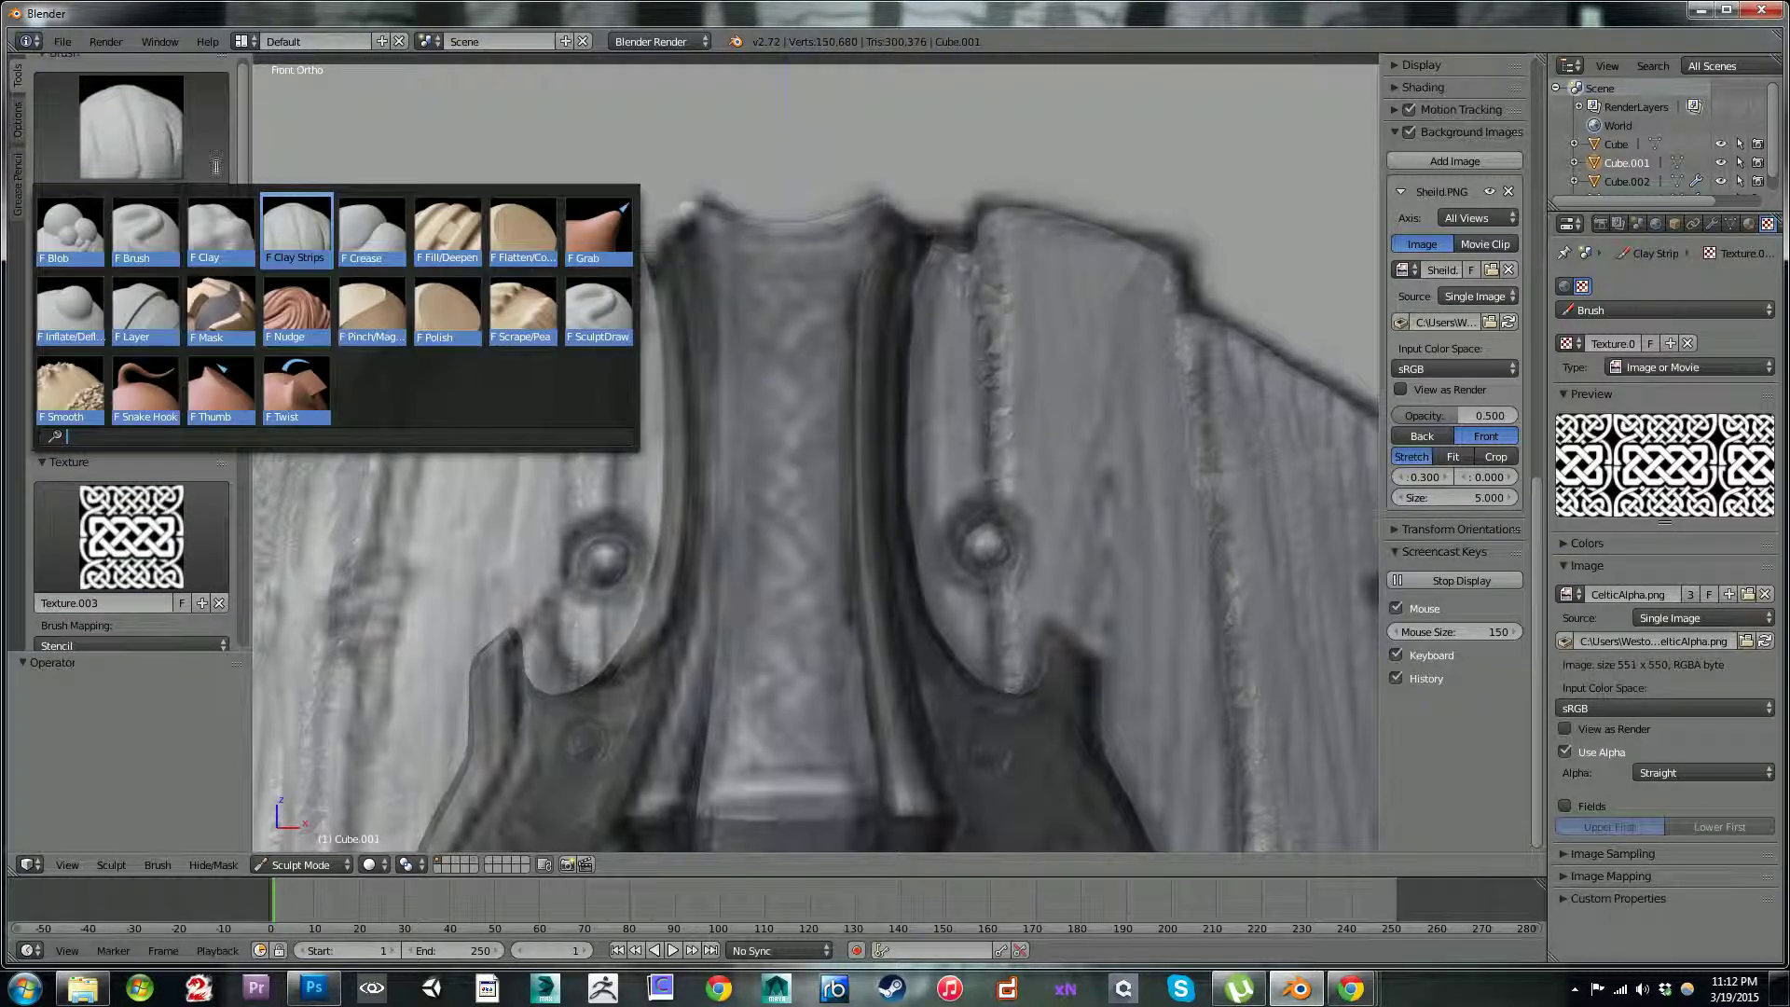
left_click(74, 312)
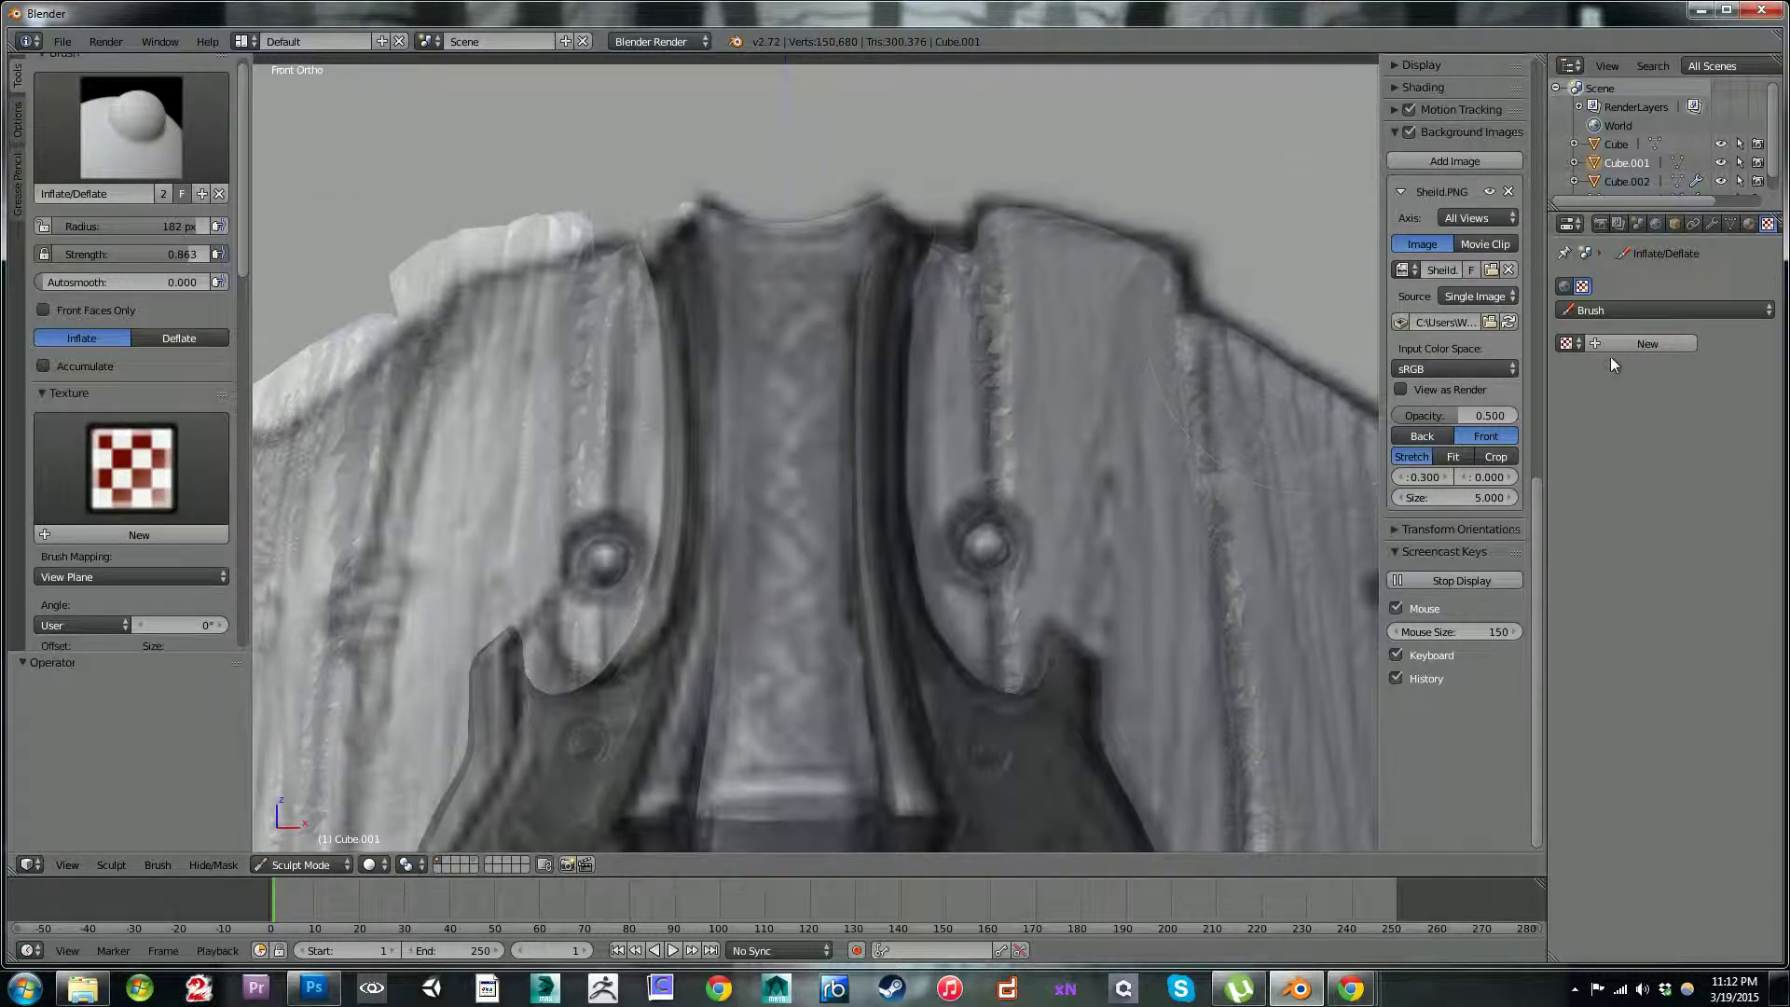
- Assign the Celtic knot texture Texture.003 to the Inflate/Deflate brush and set its brush mapping to Stencil
left_click(1648, 344)
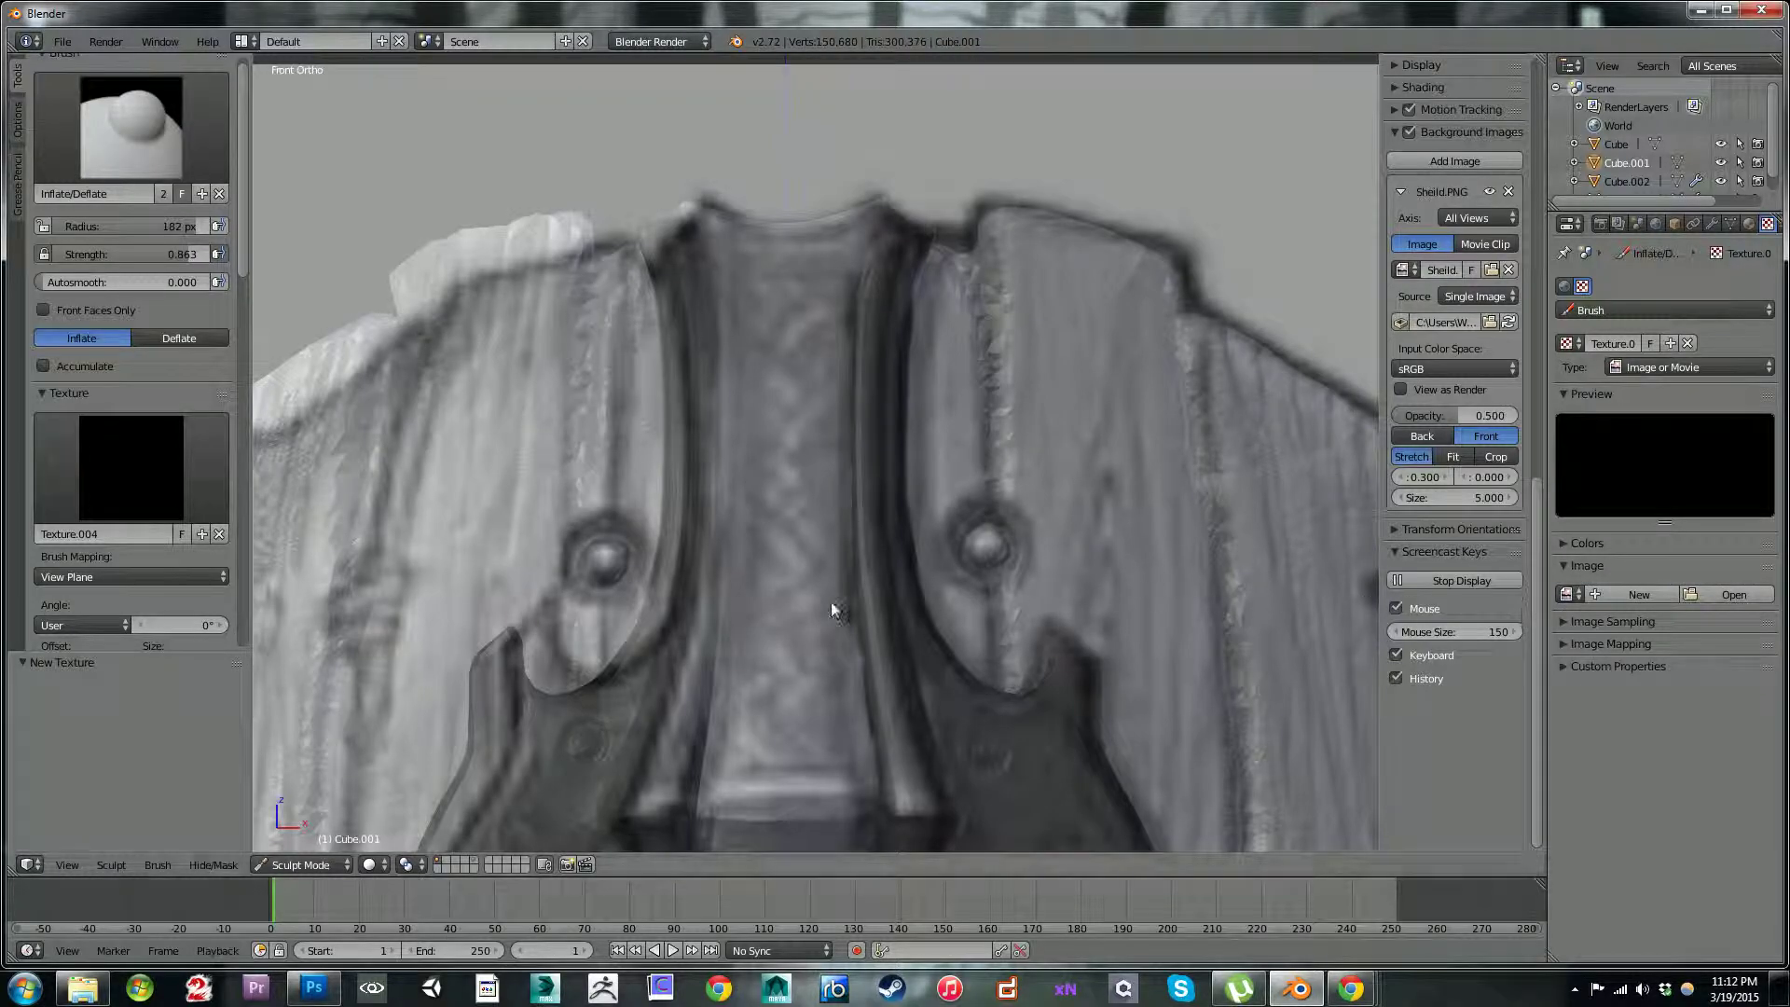
left_click(106, 535)
left_click(156, 488)
left_click(194, 479)
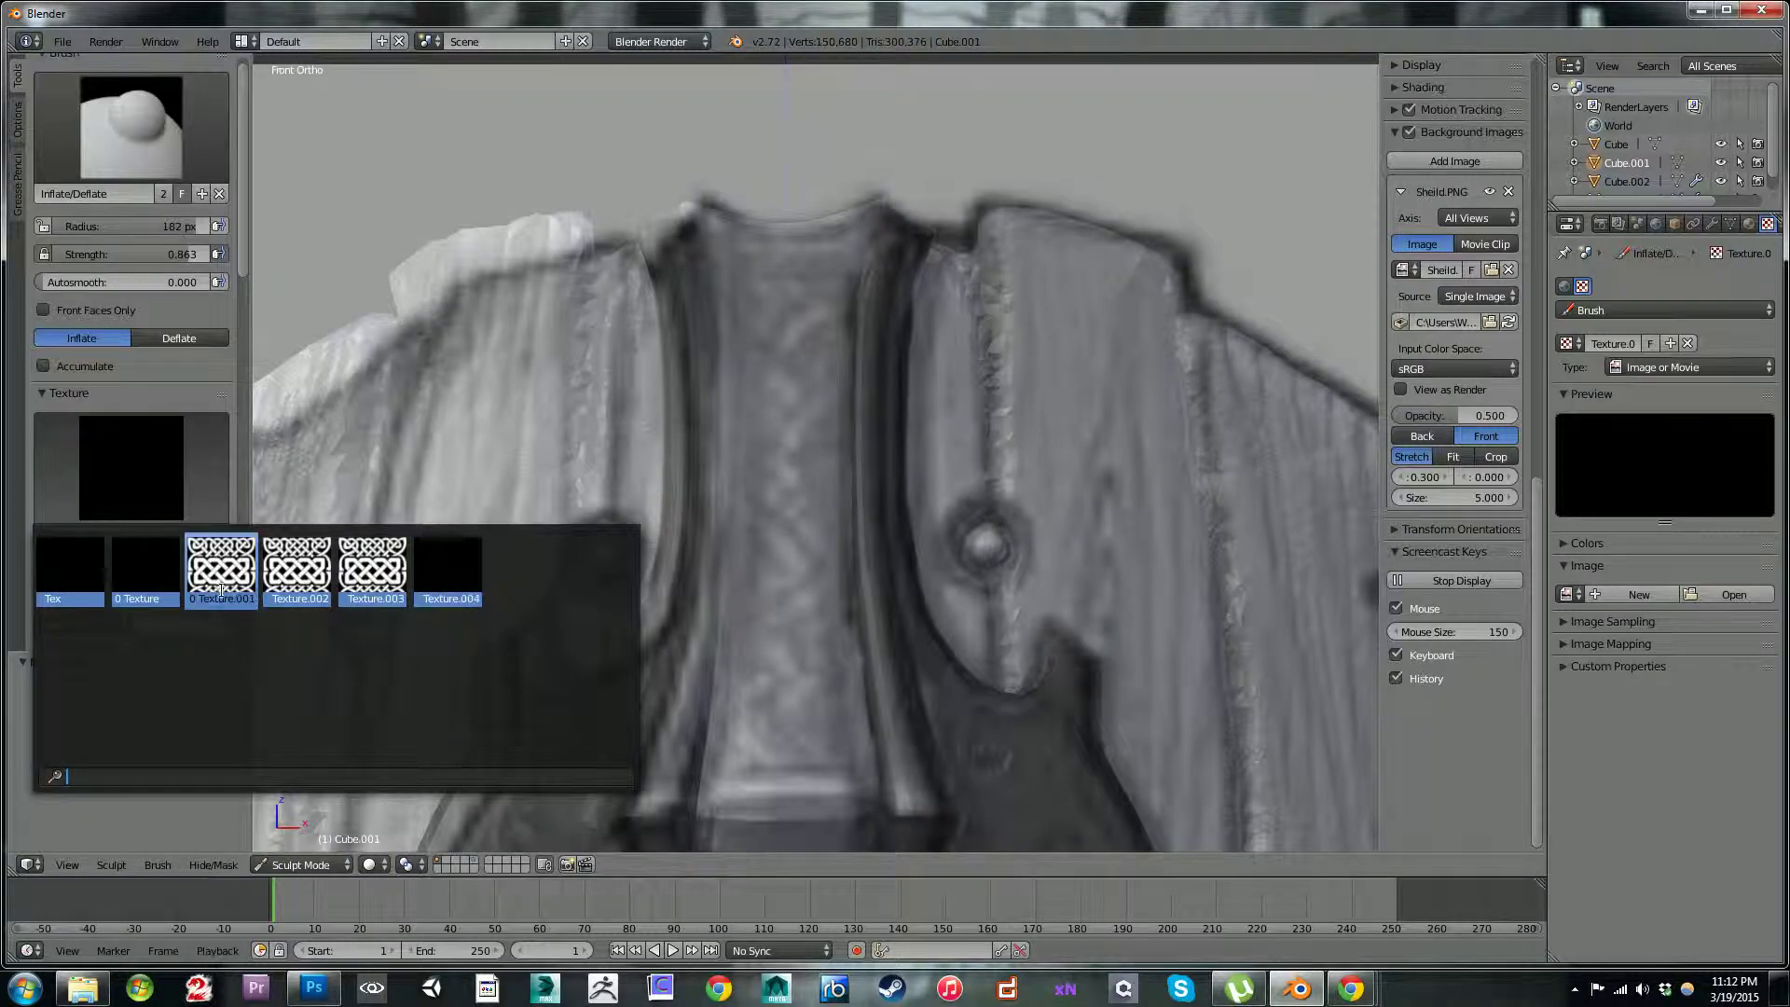
left_click(382, 570)
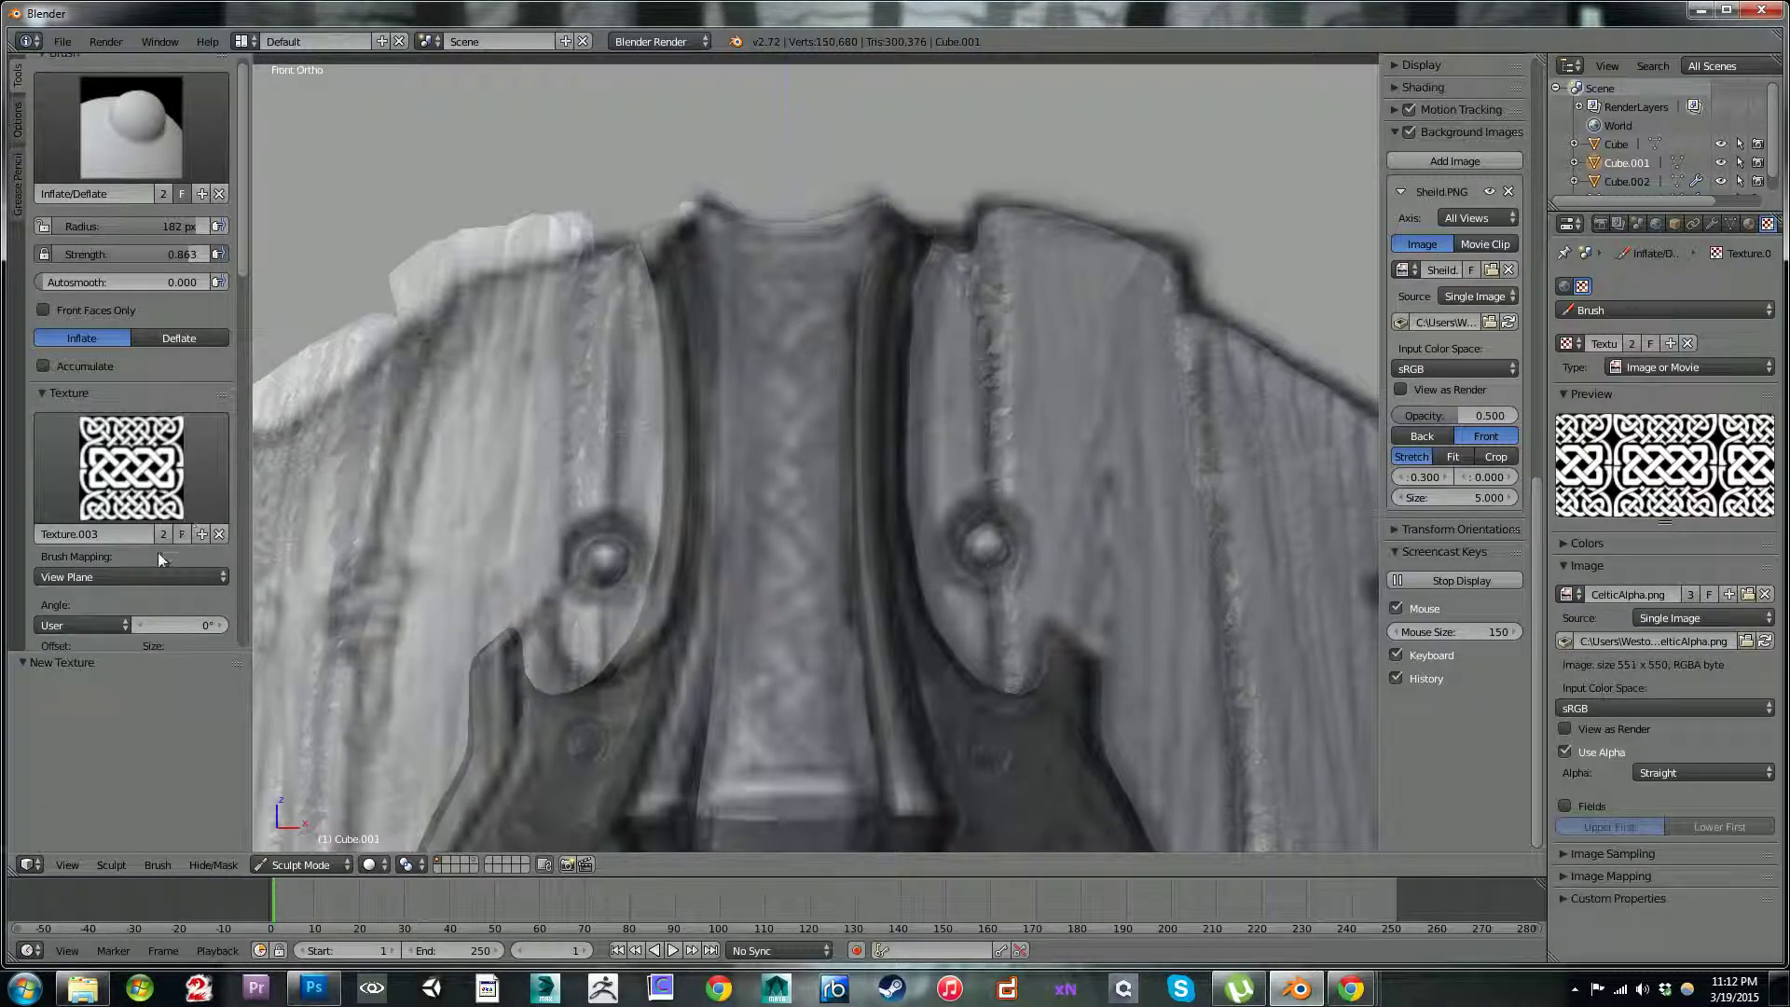
left_click(153, 575)
left_click(55, 453)
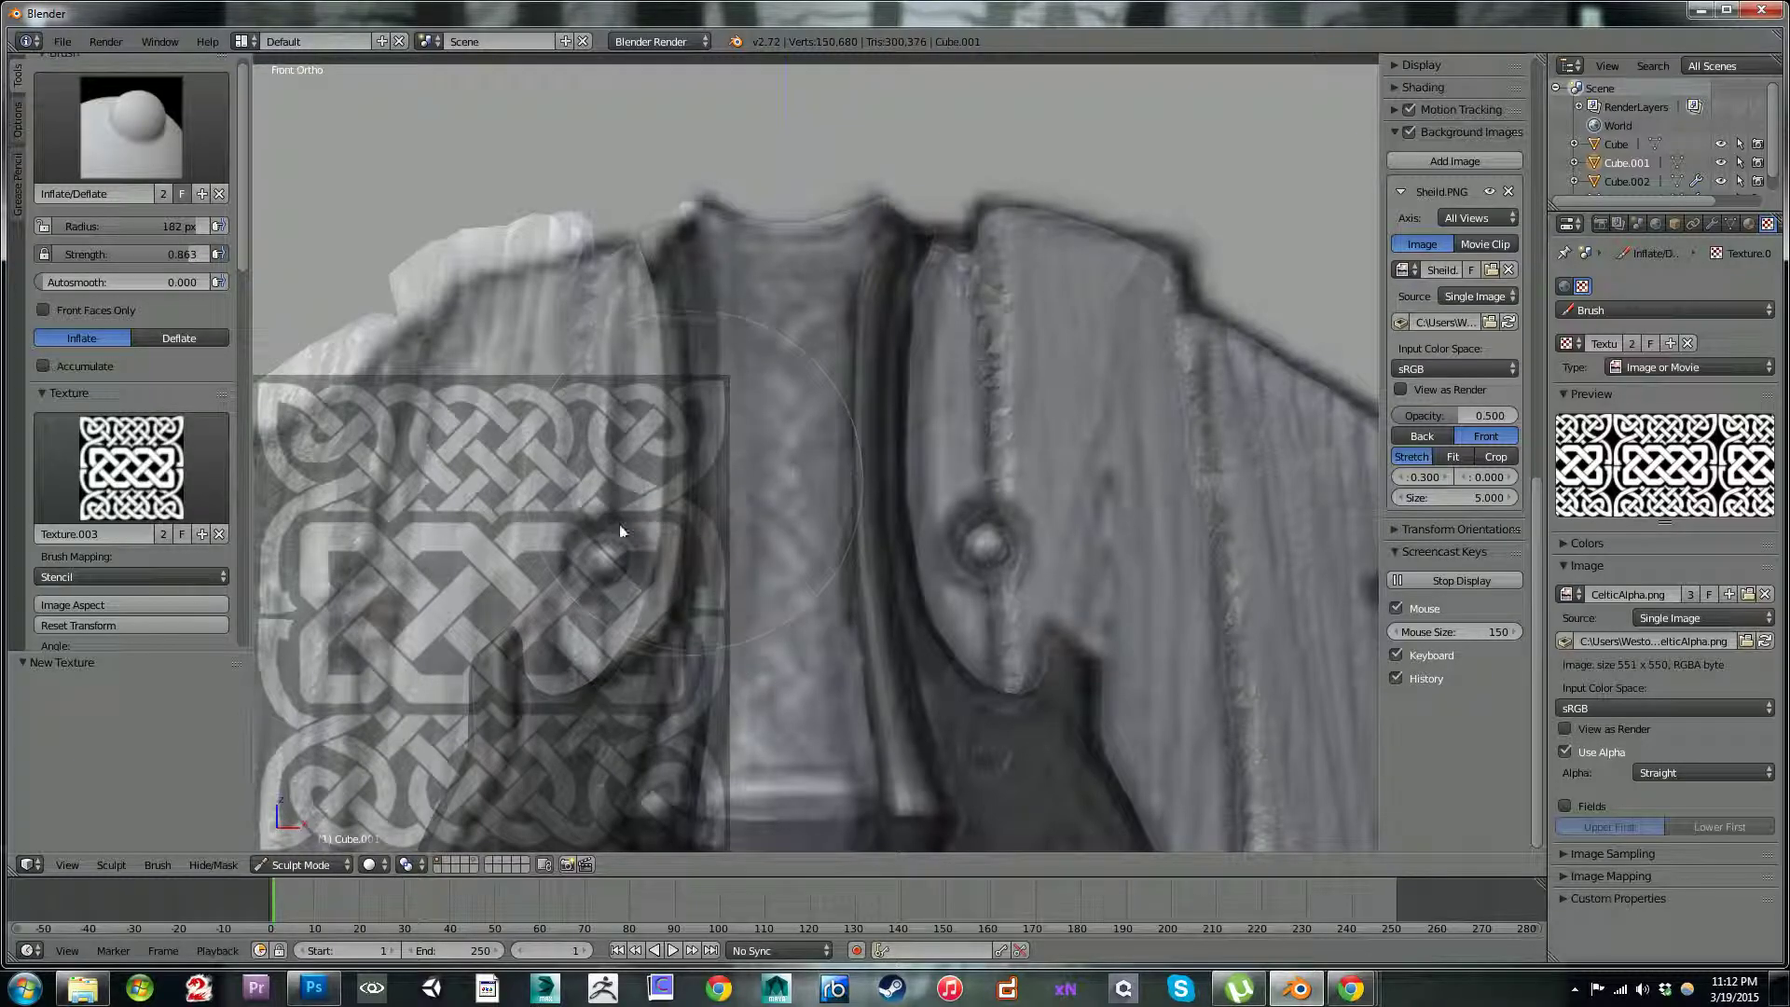
- Fit the stencil upright to the upper end of the central strip, rotated to 90.526°, and stamp the Celtic pattern there
right_click_drag(580, 537, 807, 334)
mouse_move(763, 260)
right_mouse_down("ctrl")
mouse_move(730, 322)
mouse_move(759, 420)
mouse_move(729, 375)
mouse_move(775, 456)
mouse_move(781, 383)
mouse_move(799, 380)
mouse_move(780, 385)
mouse_move(789, 277)
mouse_move(768, 259)
right_mouse_up("ctrl")
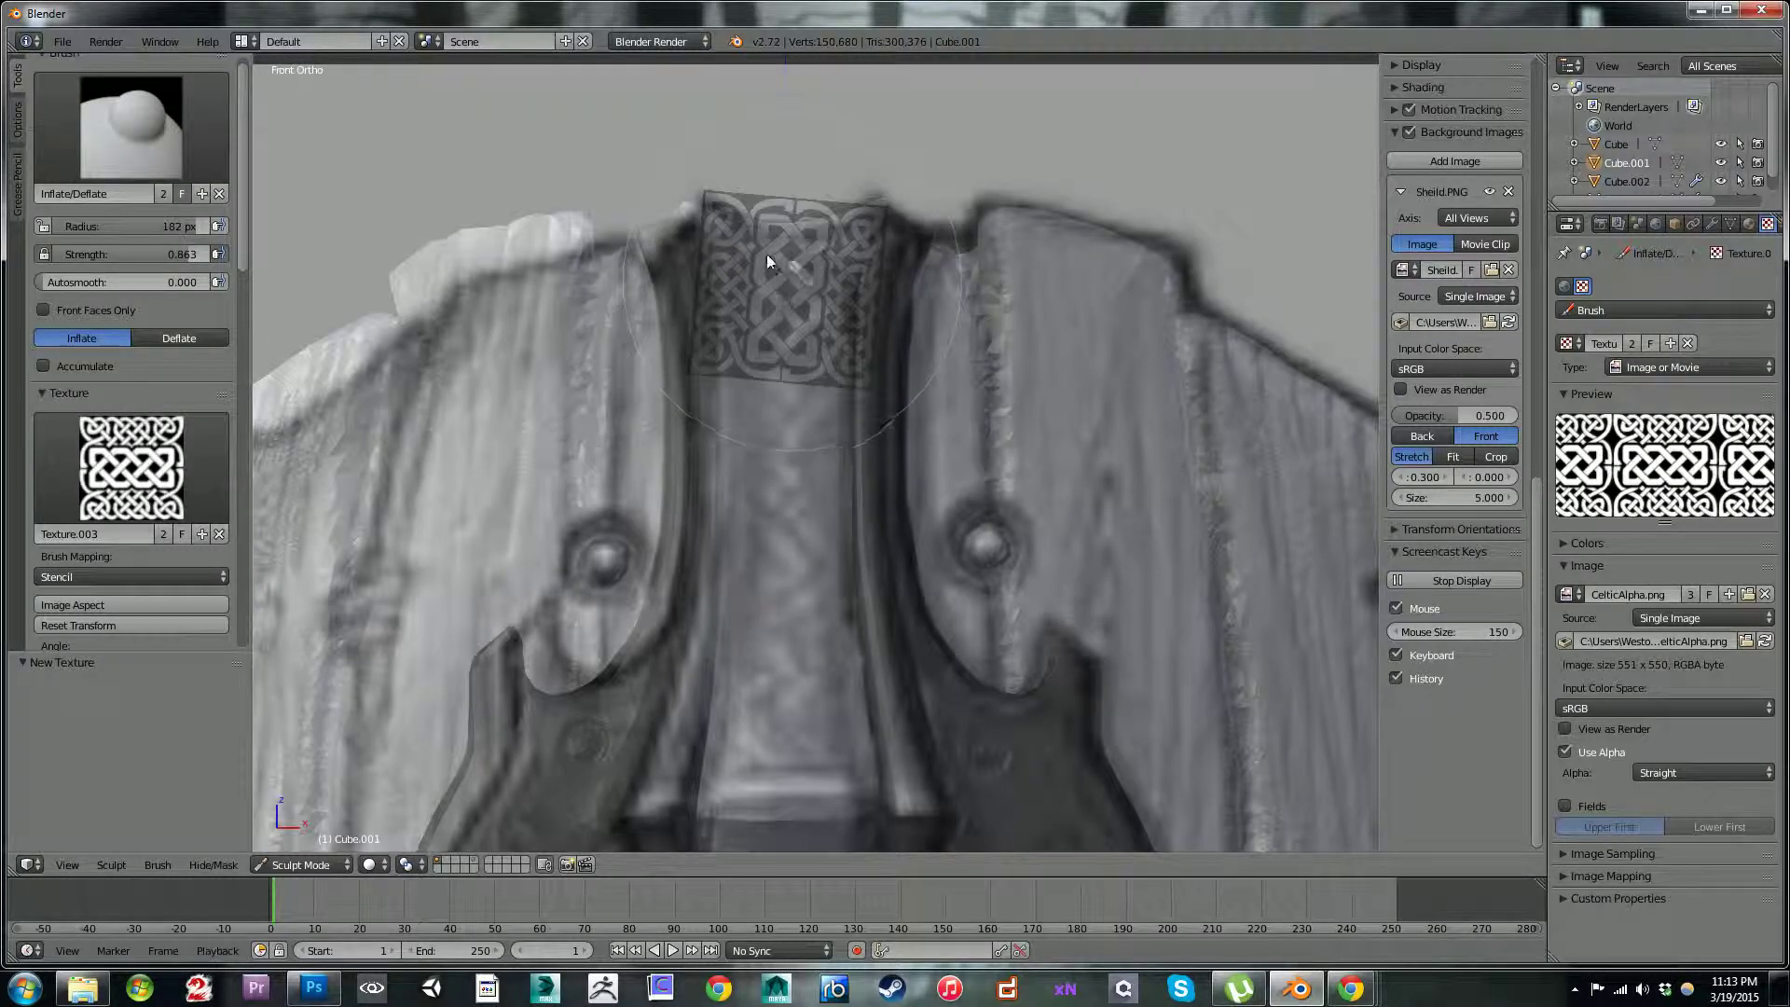
right_click_drag(716, 194, 759, 258, "ctrl")
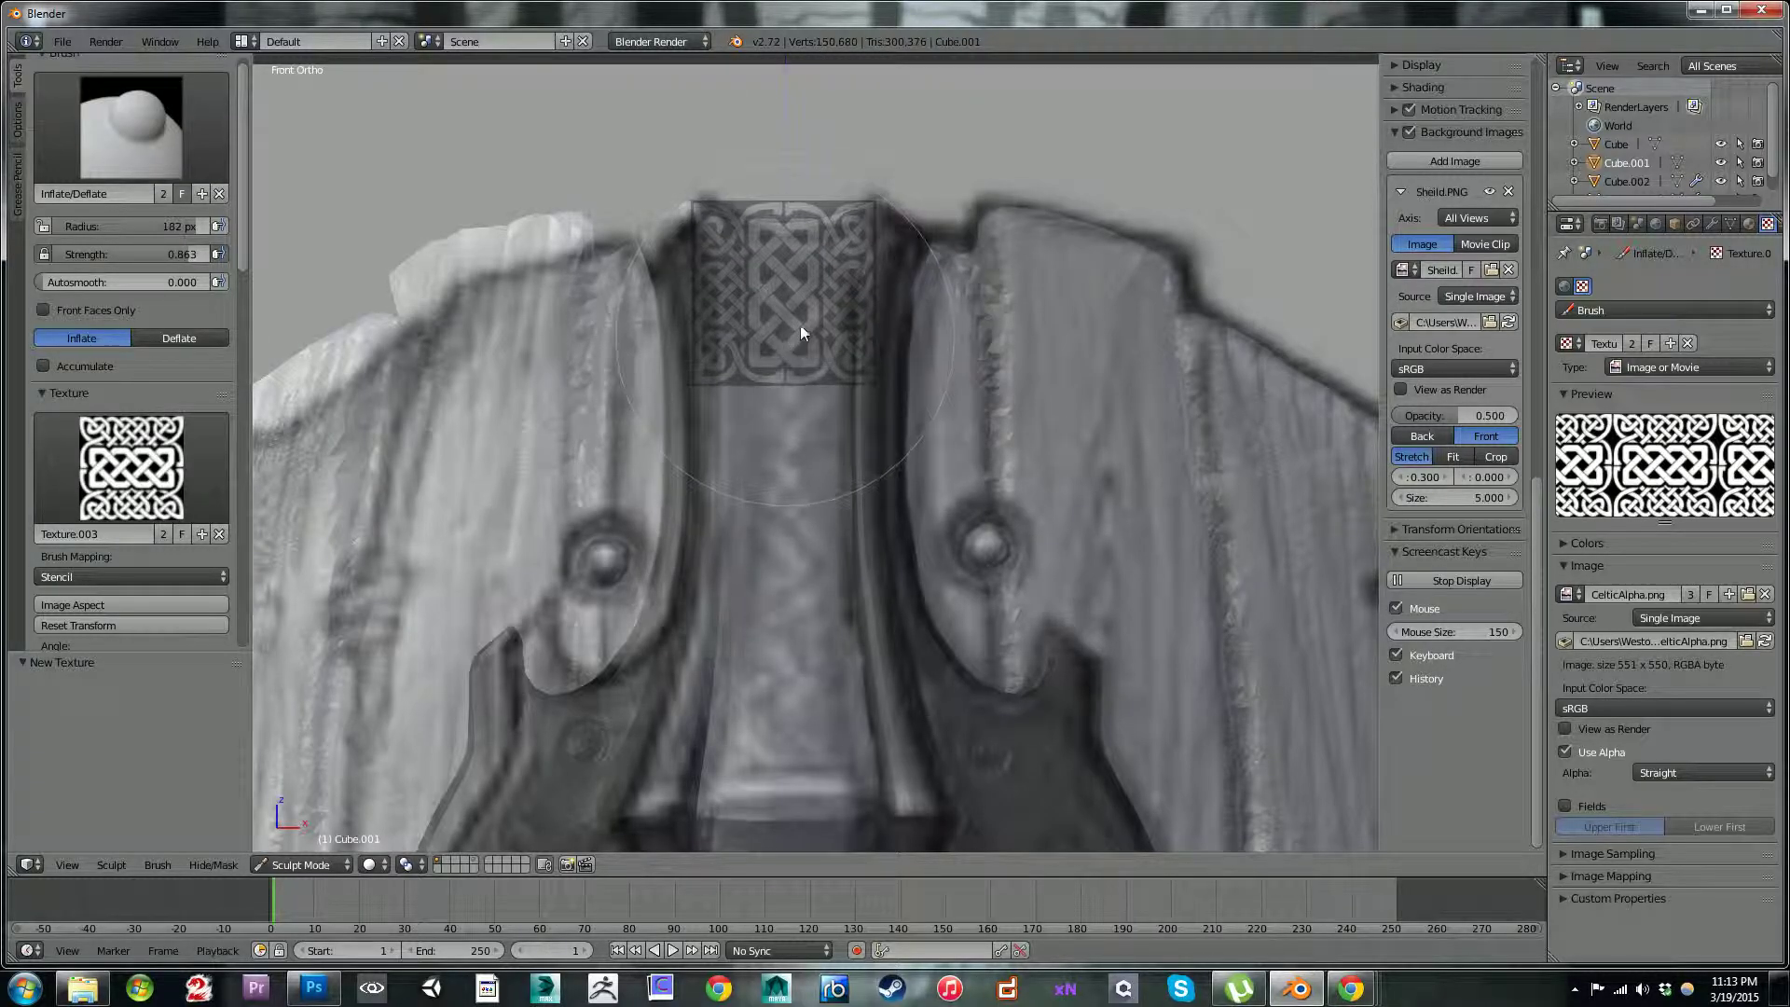
mouse_move(756, 276)
left_mouse_down()
mouse_move(733, 312)
mouse_move(785, 323)
mouse_move(798, 288)
mouse_move(777, 340)
mouse_move(679, 326)
mouse_move(758, 350)
mouse_move(759, 383)
mouse_move(856, 345)
left_mouse_up()
- Set the Dyntopo detail size to 0.90 px and stamp the Celtic pattern on the strip's middle and lower sections
mouse_move(770, 365)
right_mouse_down("ctrl")
mouse_move(790, 317)
mouse_move(785, 463)
mouse_move(810, 593)
mouse_move(792, 499)
right_mouse_up("ctrl")
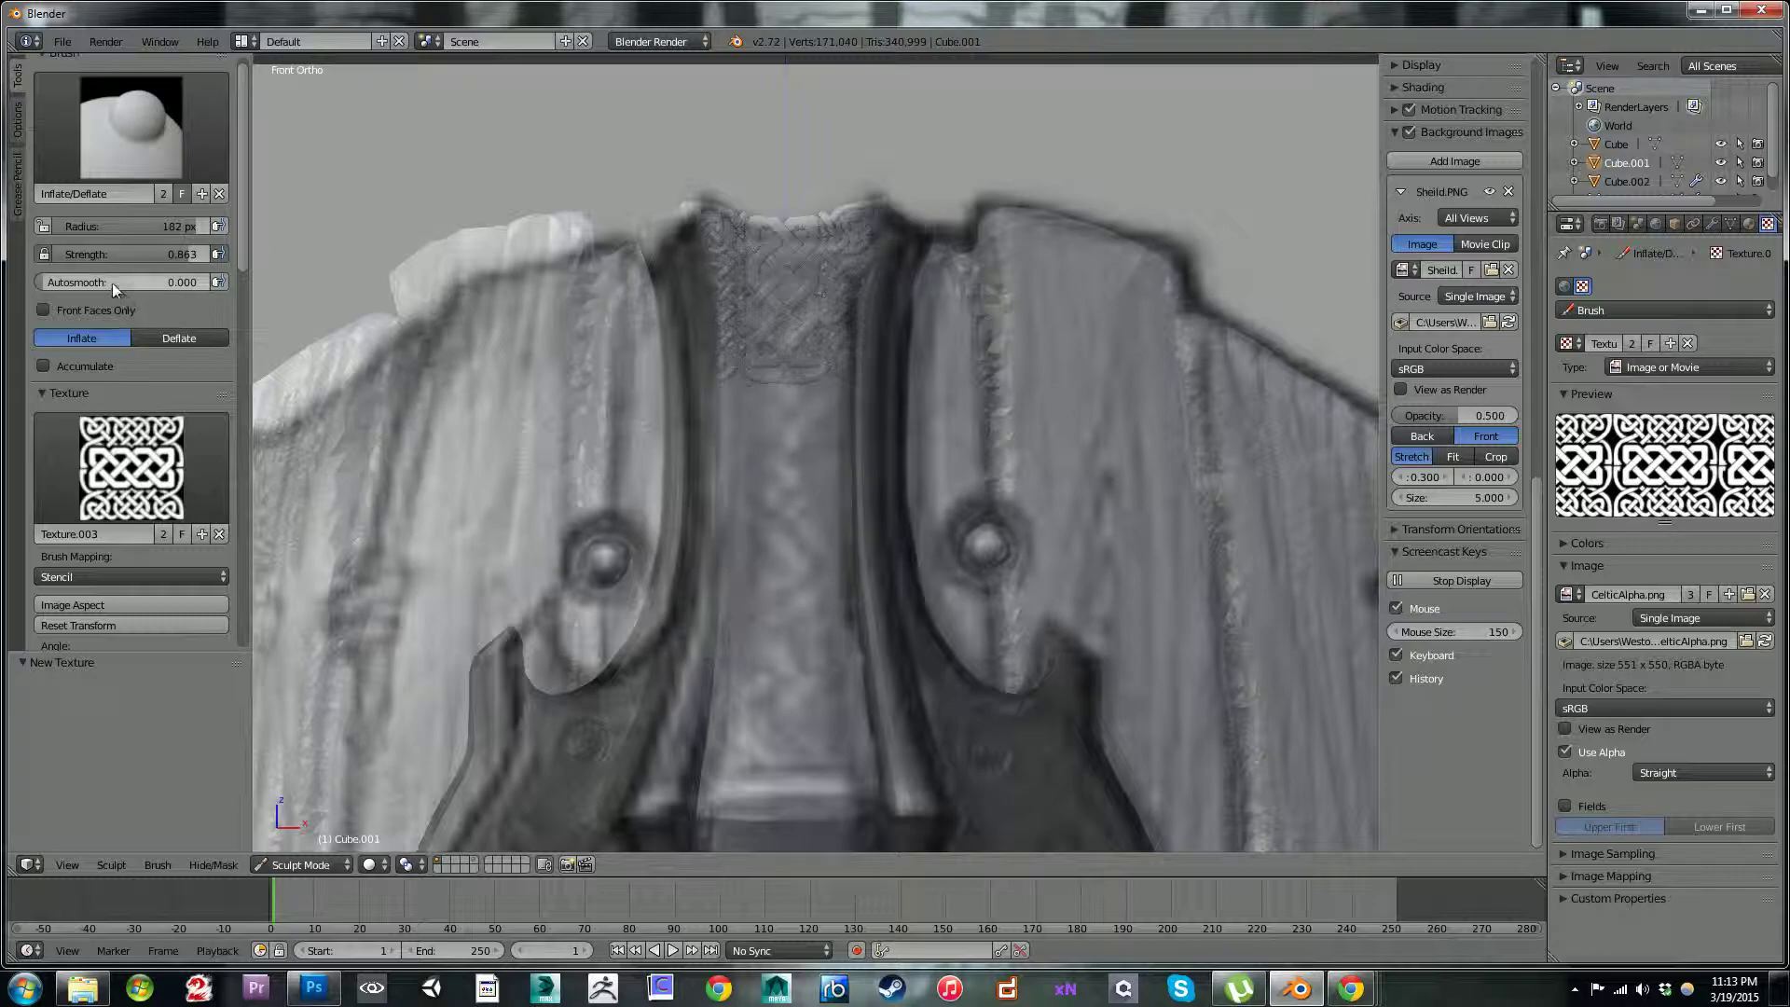
mouse_move(99, 287)
left_mouse_down()
mouse_move(237, 271)
mouse_move(248, 557)
left_mouse_up()
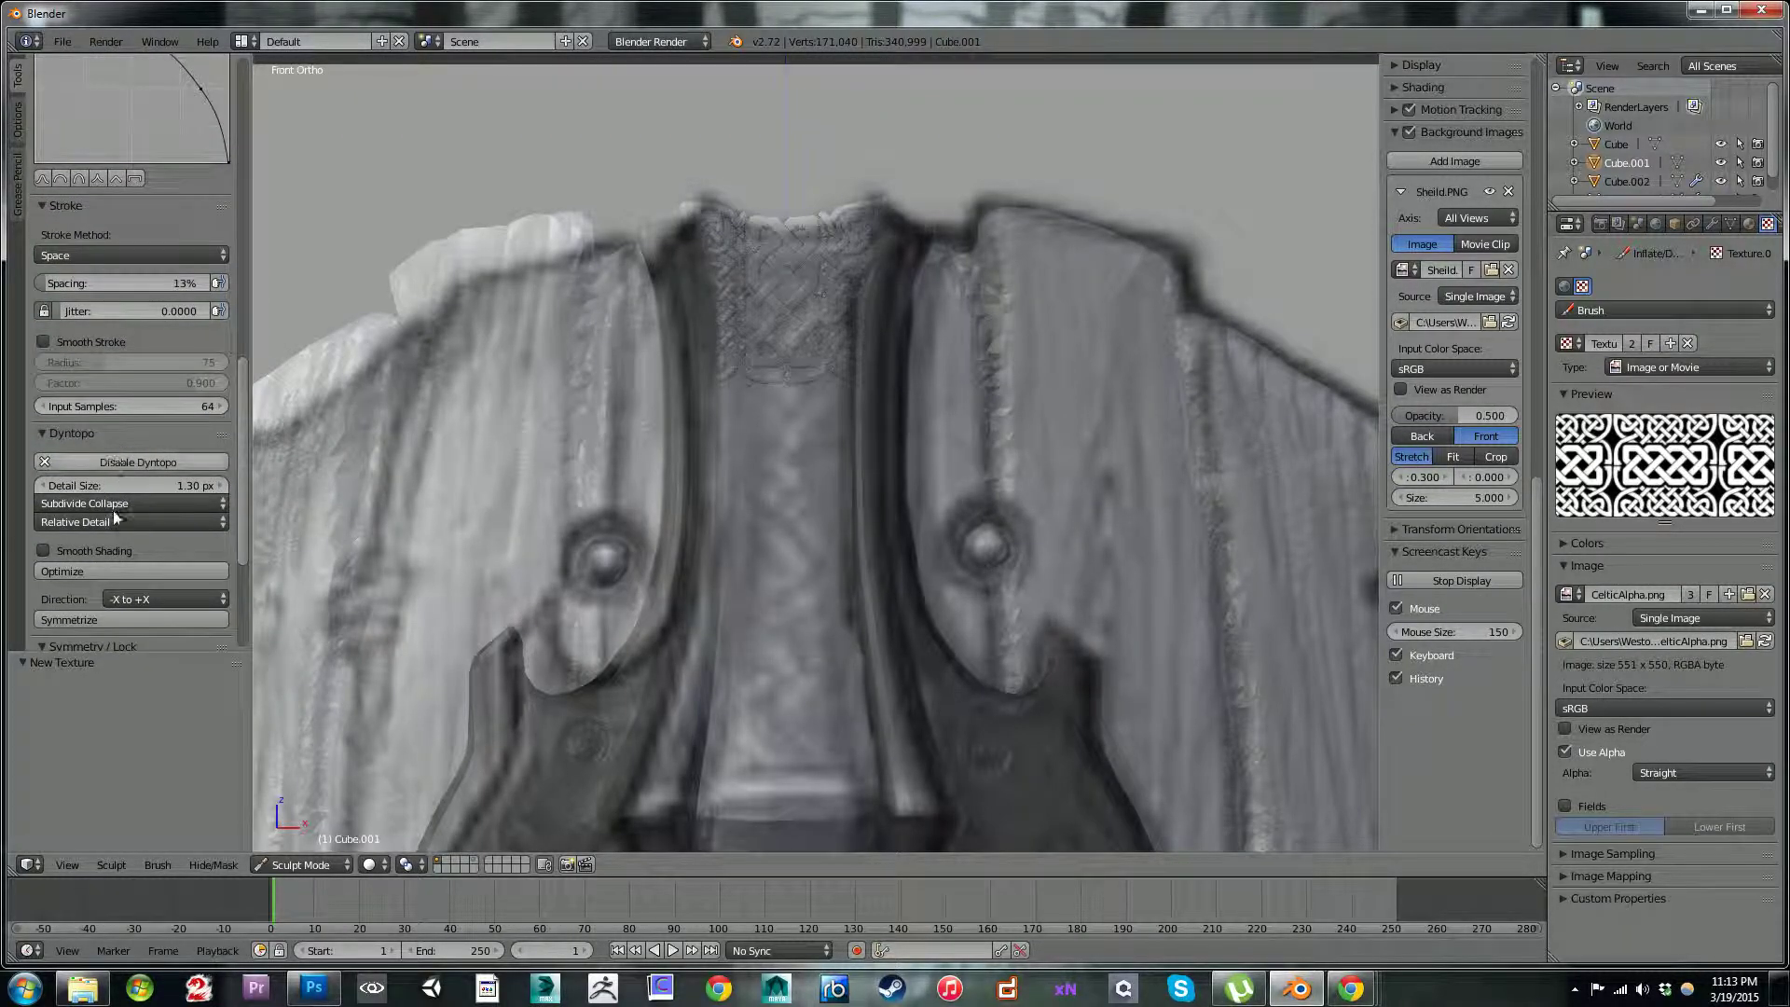
left_click_drag(133, 487, 105, 489)
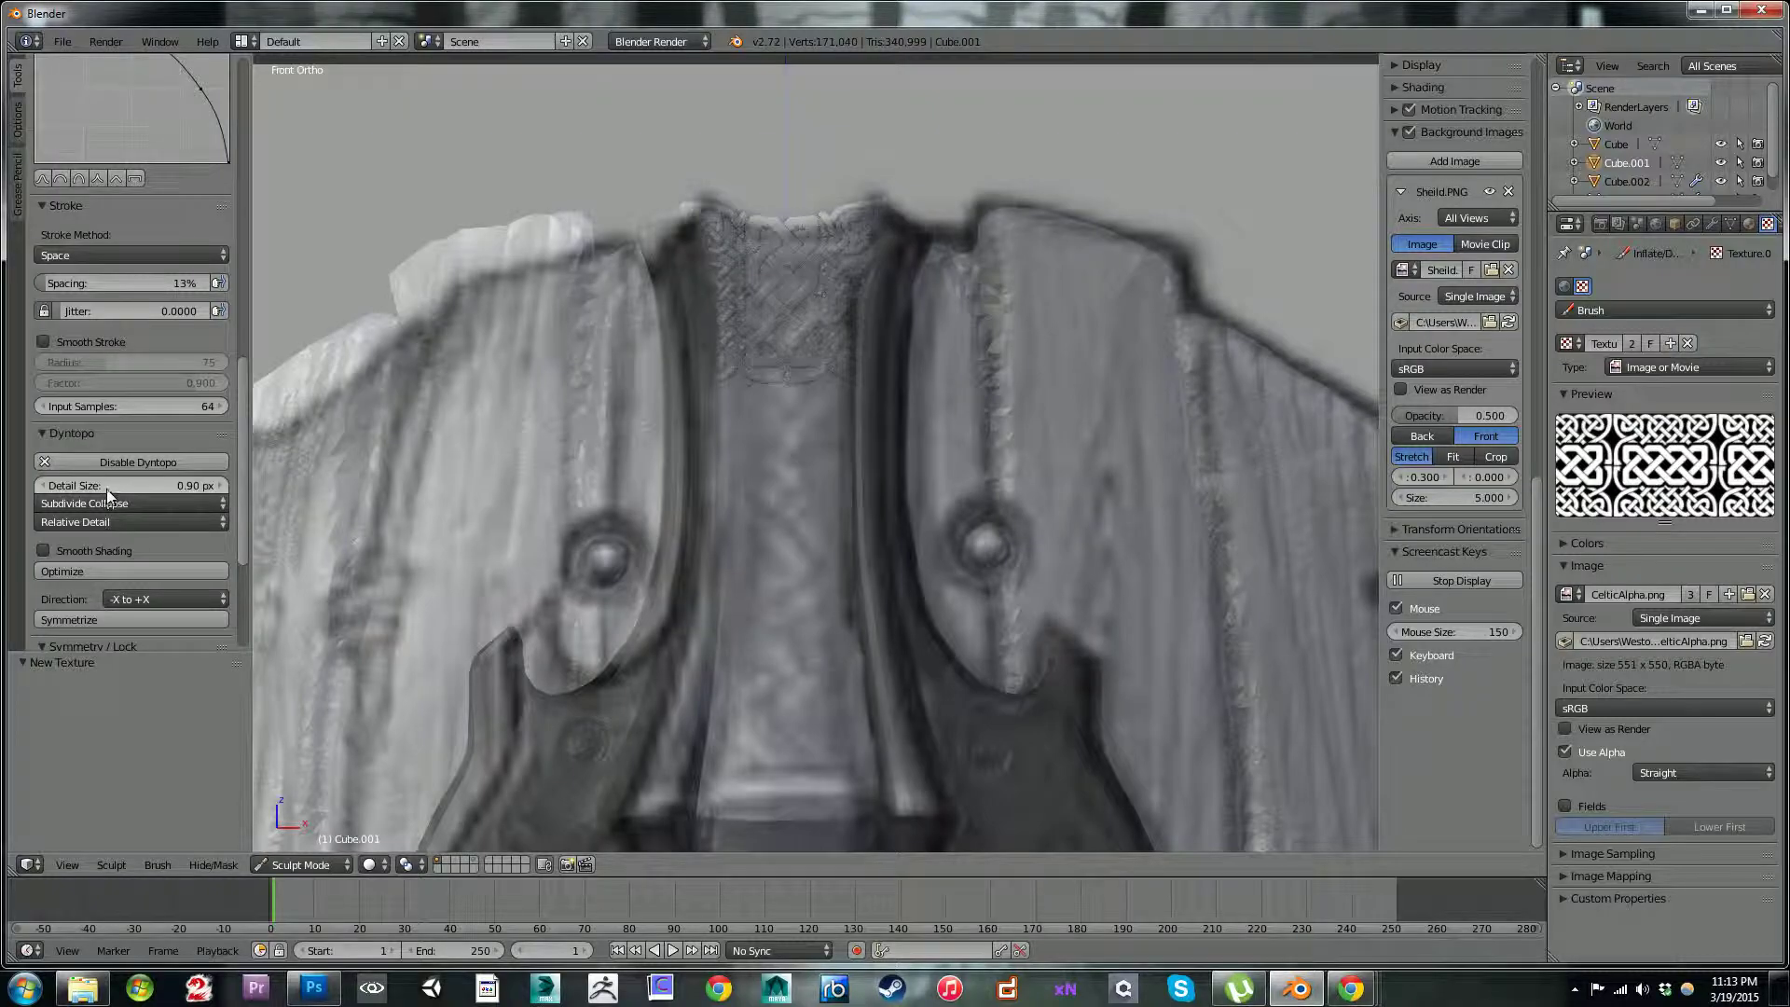
left_click(788, 474)
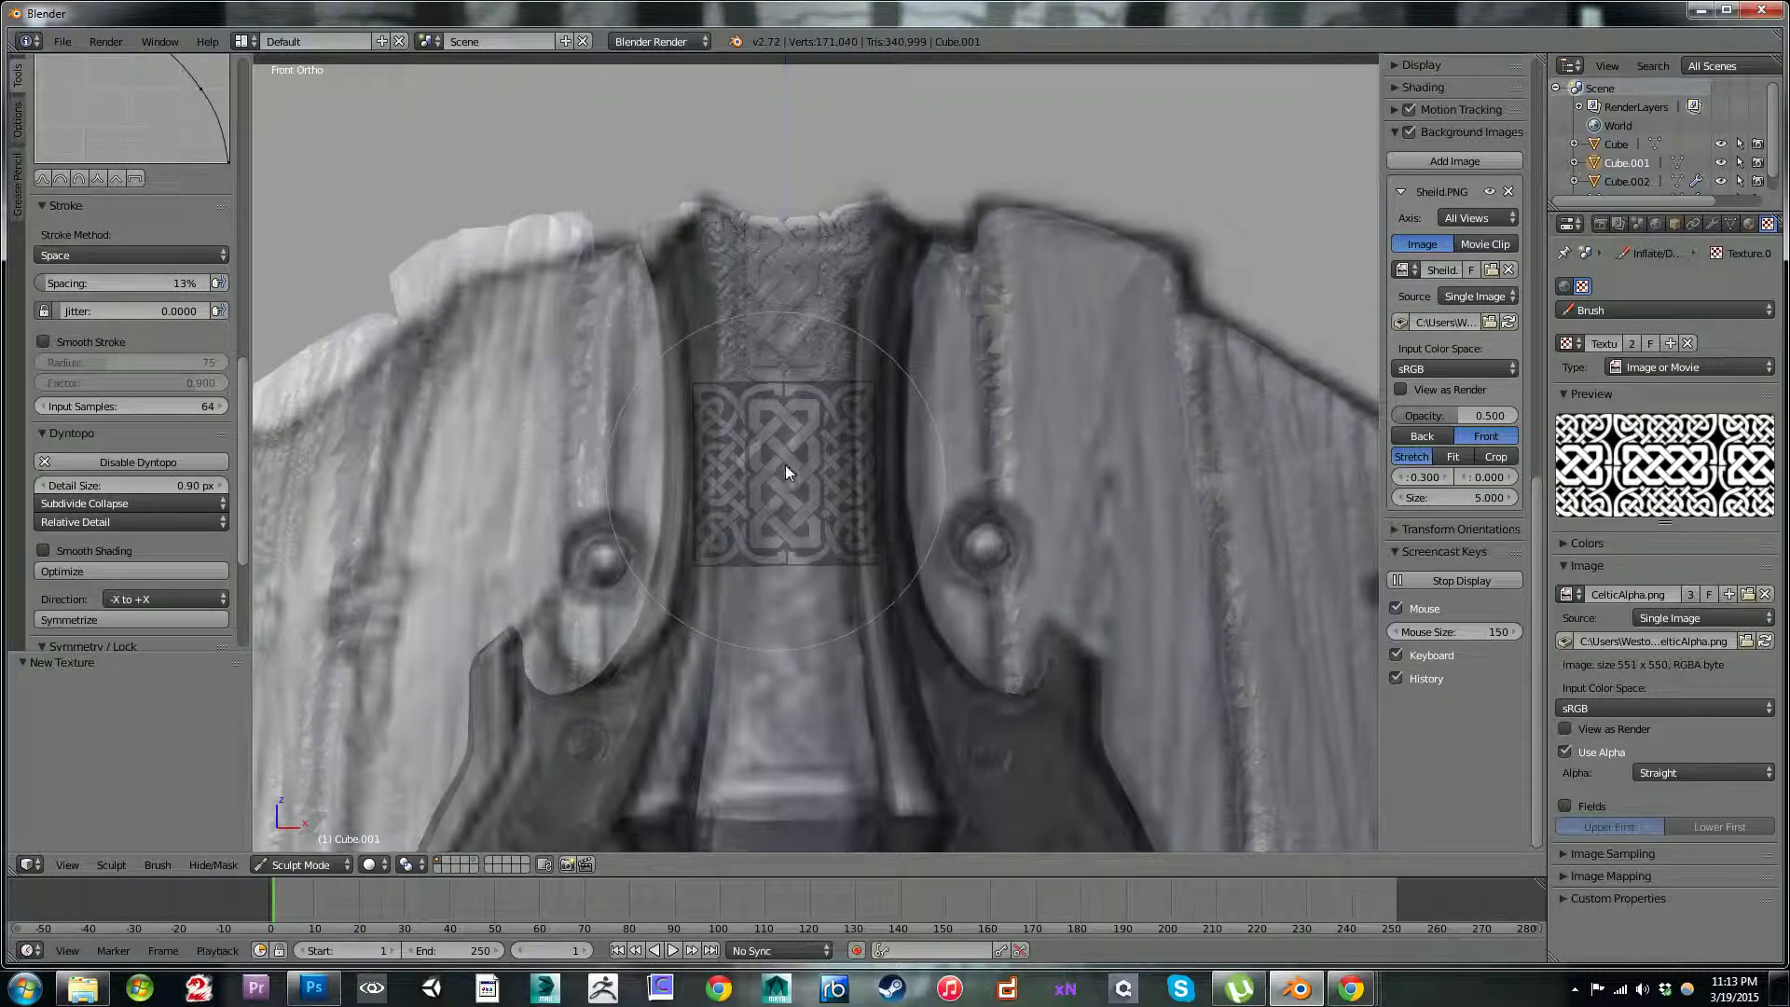
mouse_move(783, 466)
left_mouse_down()
mouse_move(793, 454)
mouse_move(809, 488)
left_mouse_up()
right_click_drag(904, 464, 867, 604)
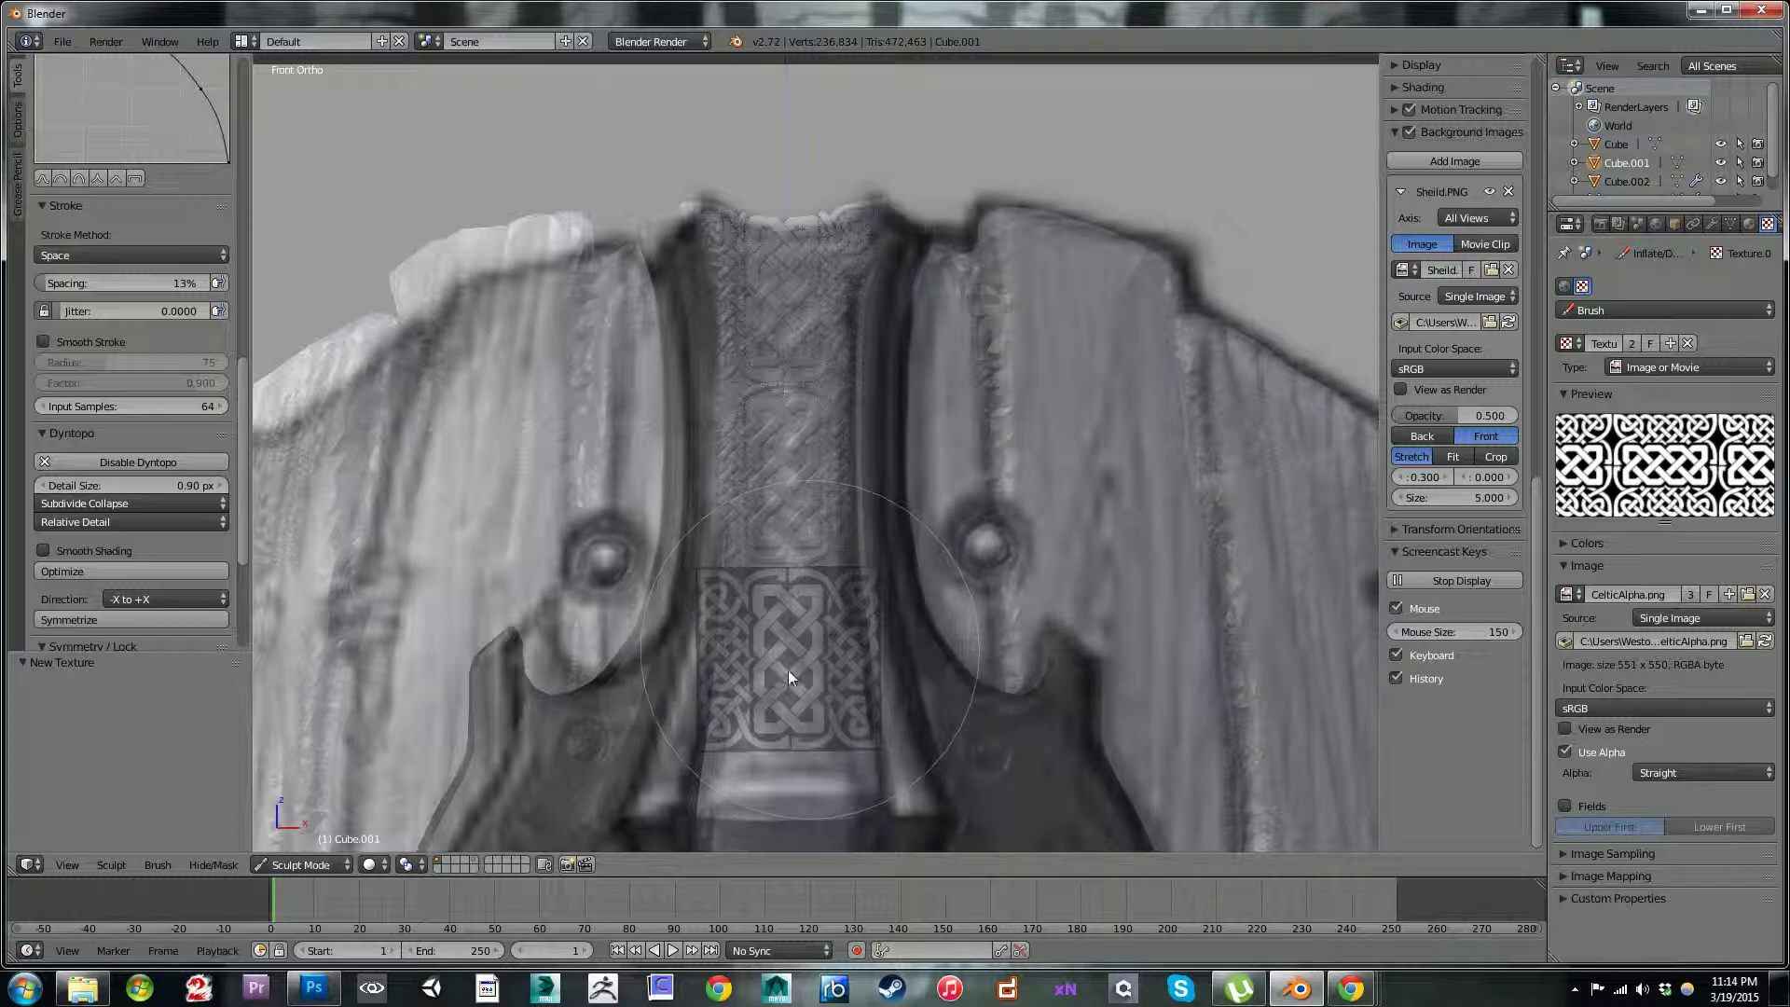
mouse_move(782, 653)
left_mouse_down()
mouse_move(769, 681)
mouse_move(852, 612)
left_mouse_up()
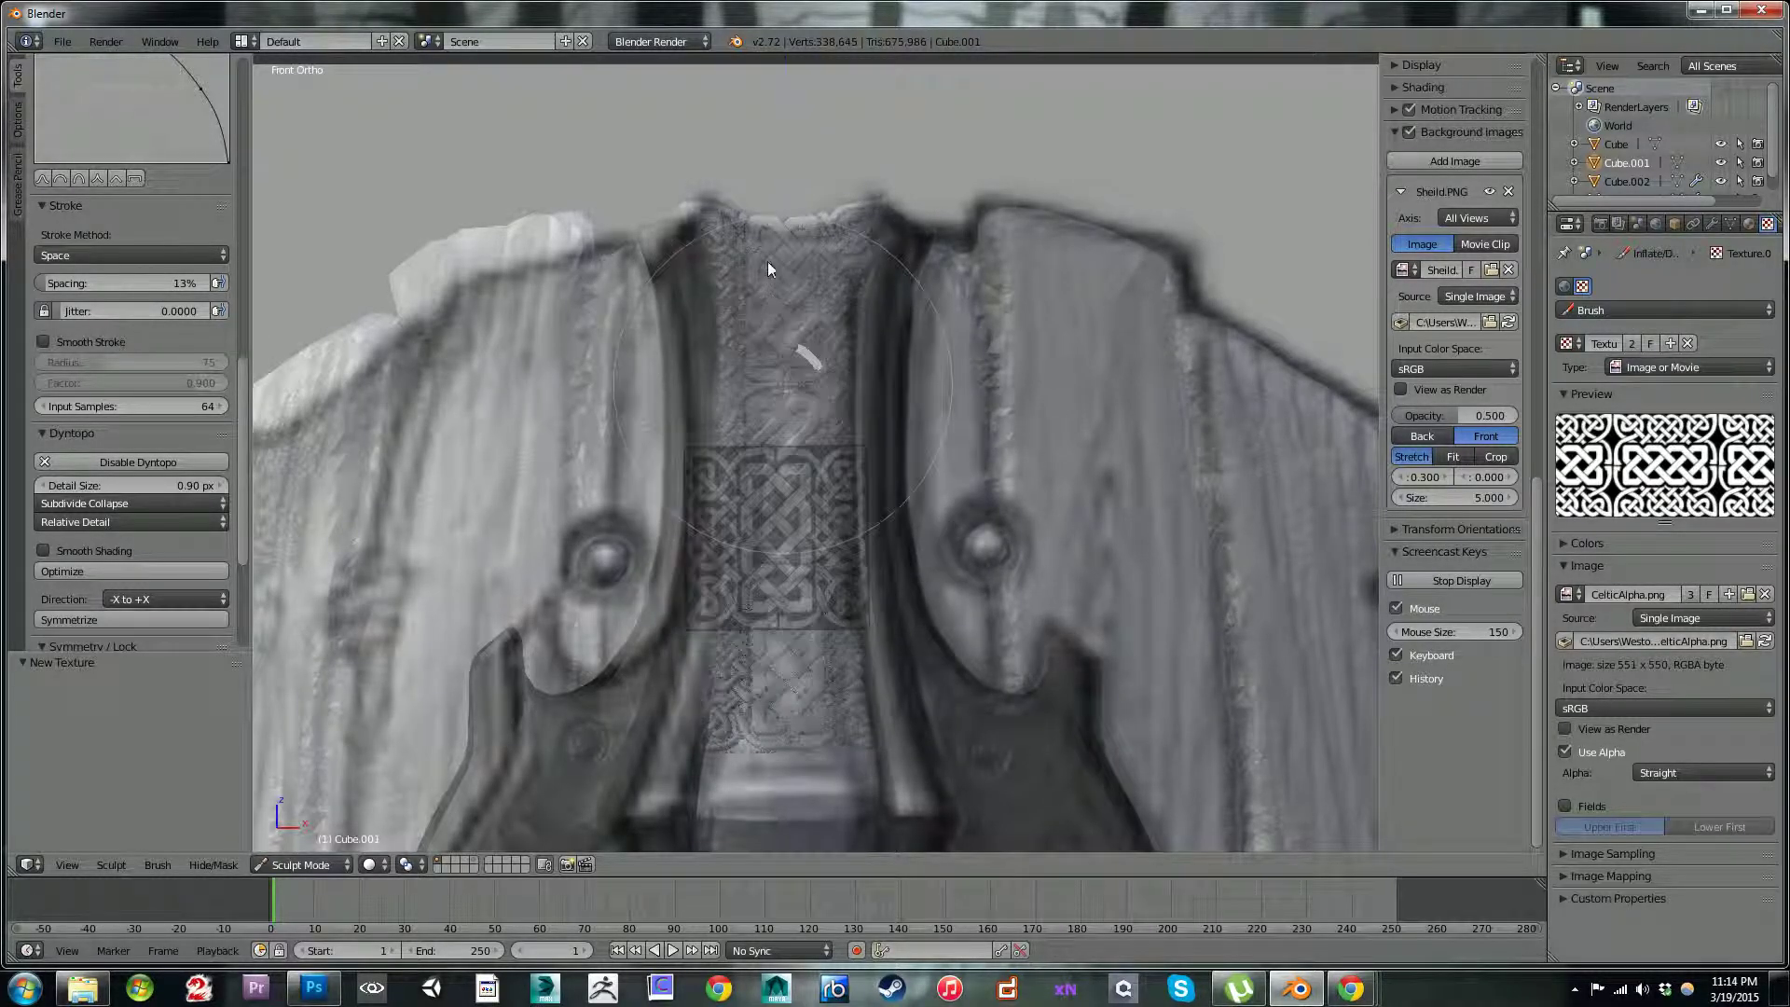
- Try stamping the Celtic pattern a second time over the strip's middle section and undo the extra stamp
left_click(783, 337)
mouse_move(784, 337)
left_mouse_down()
mouse_move(785, 416)
mouse_move(790, 373)
left_mouse_up()
mouse_move(791, 374)
right_mouse_down()
mouse_move(786, 346)
mouse_move(792, 397)
mouse_move(785, 349)
right_mouse_up()
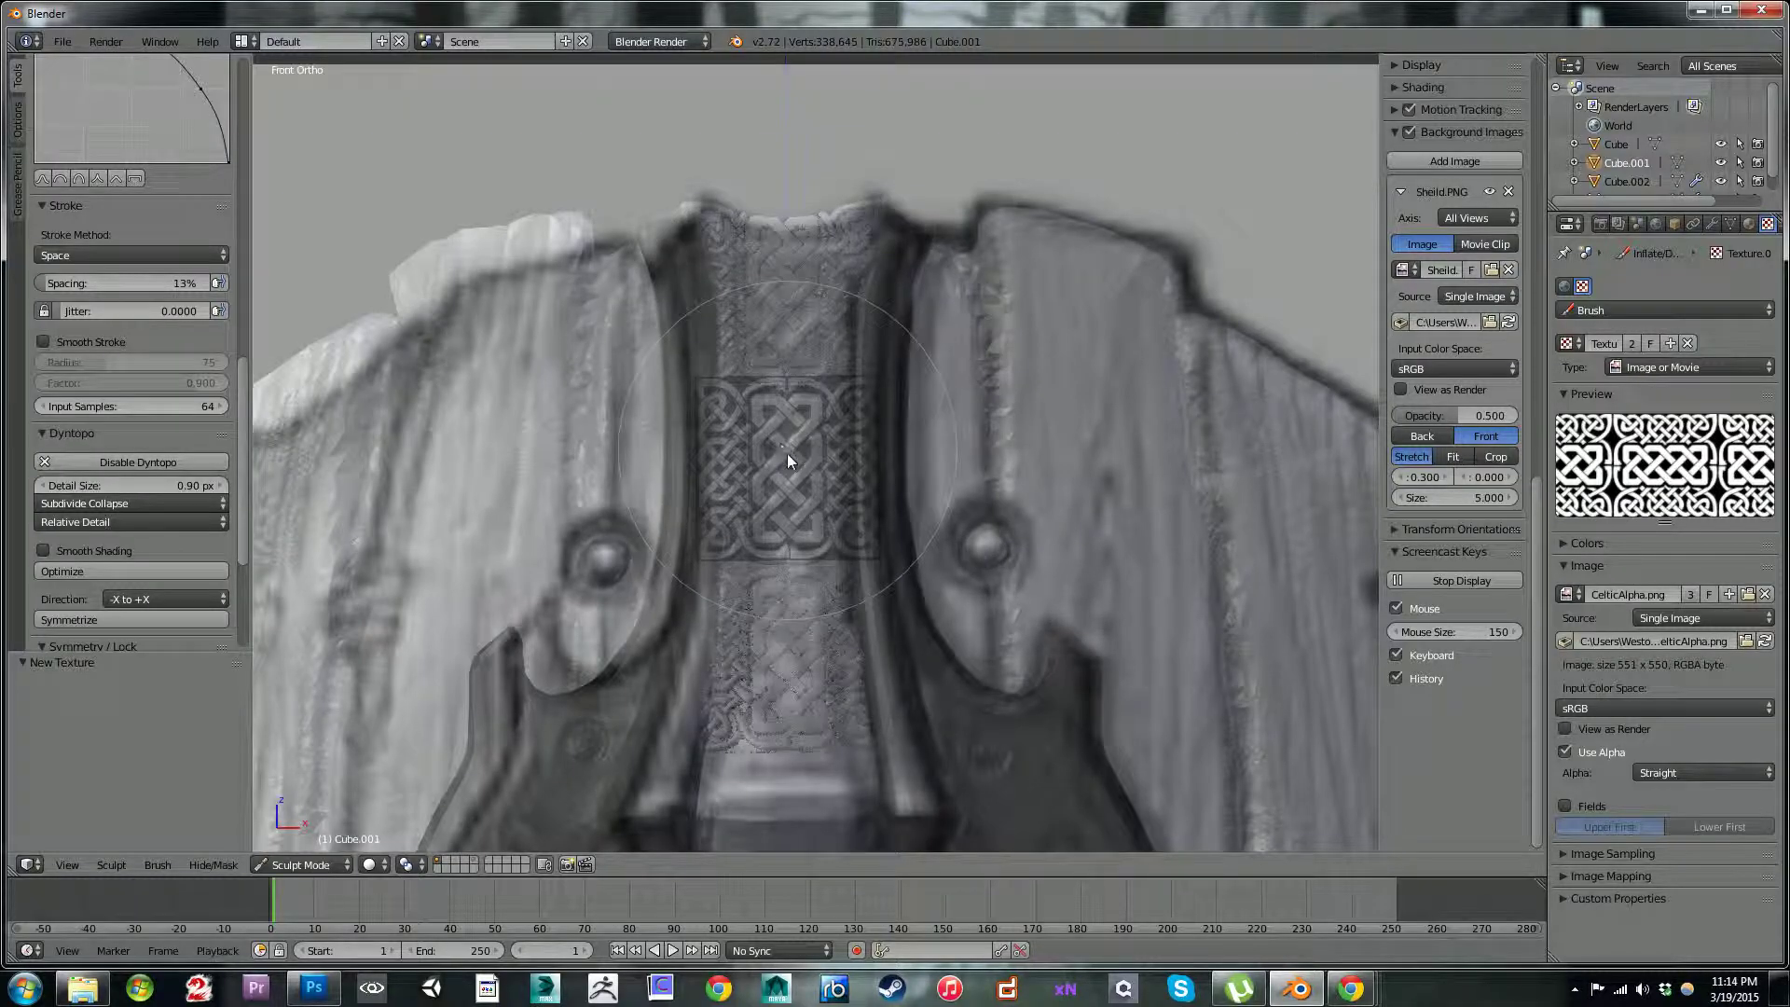
mouse_move(772, 478)
left_mouse_down()
mouse_move(787, 477)
mouse_move(759, 272)
mouse_move(774, 421)
left_mouse_up()
right_click_drag(774, 421, 674, 209)
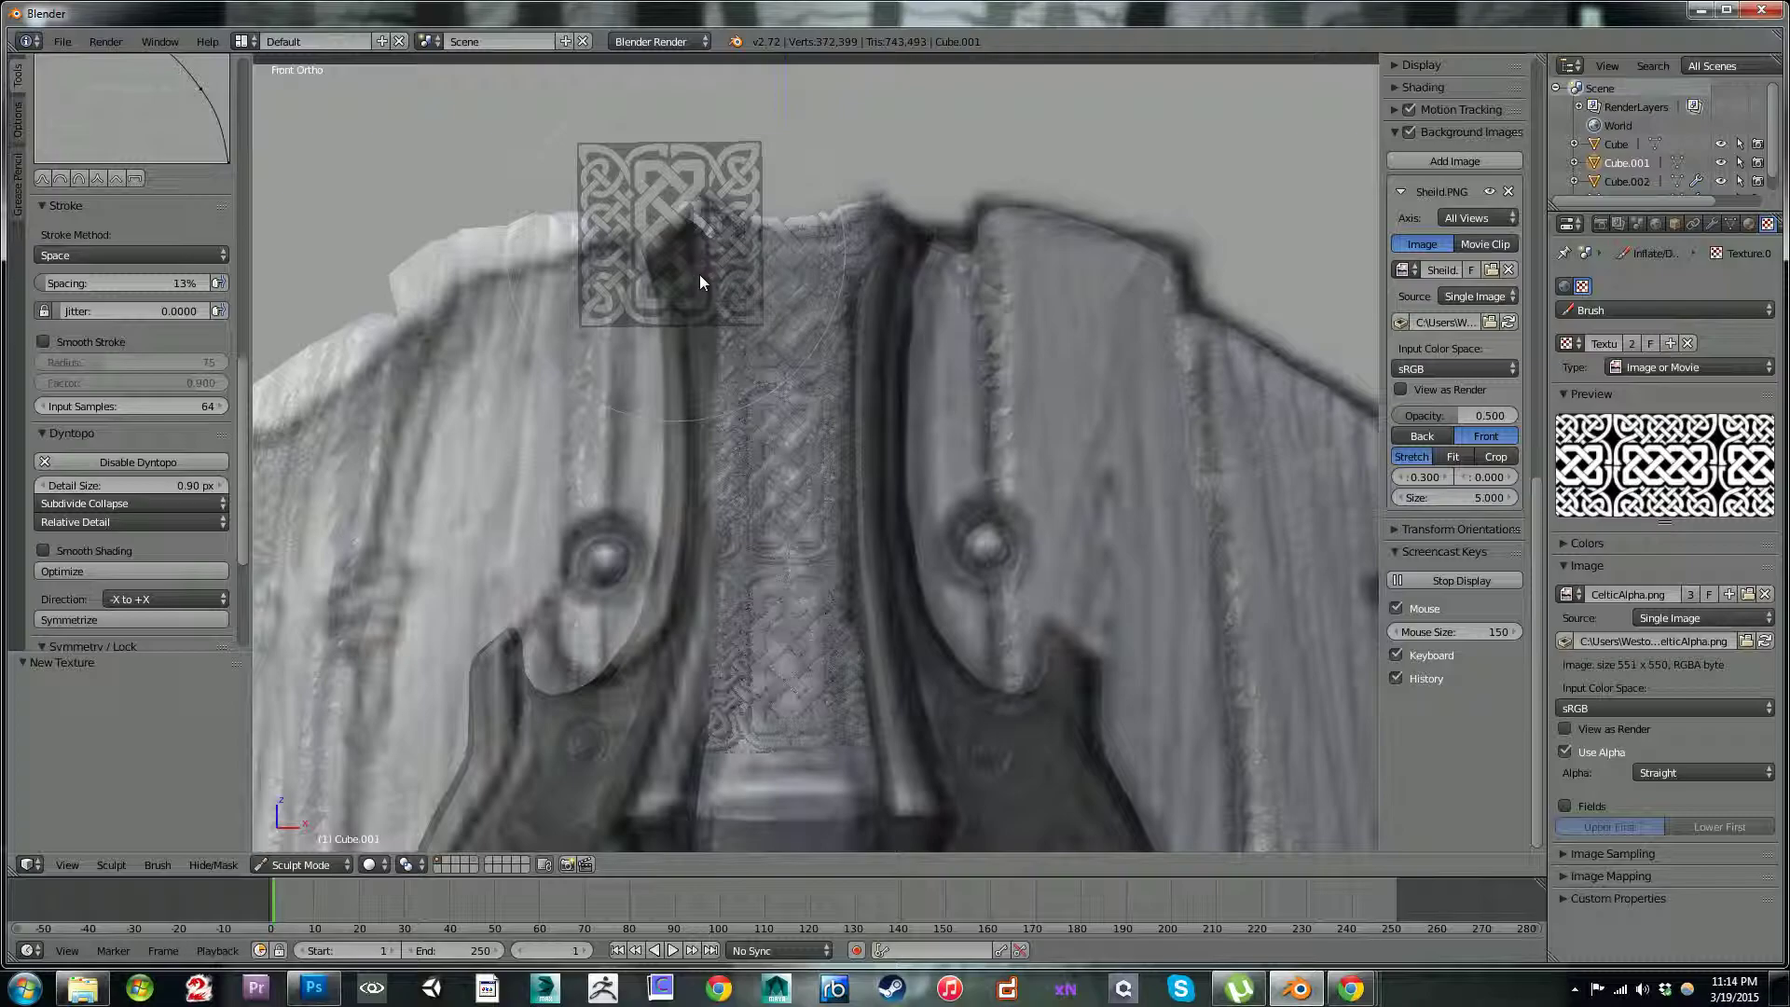
key("ctrl+z")
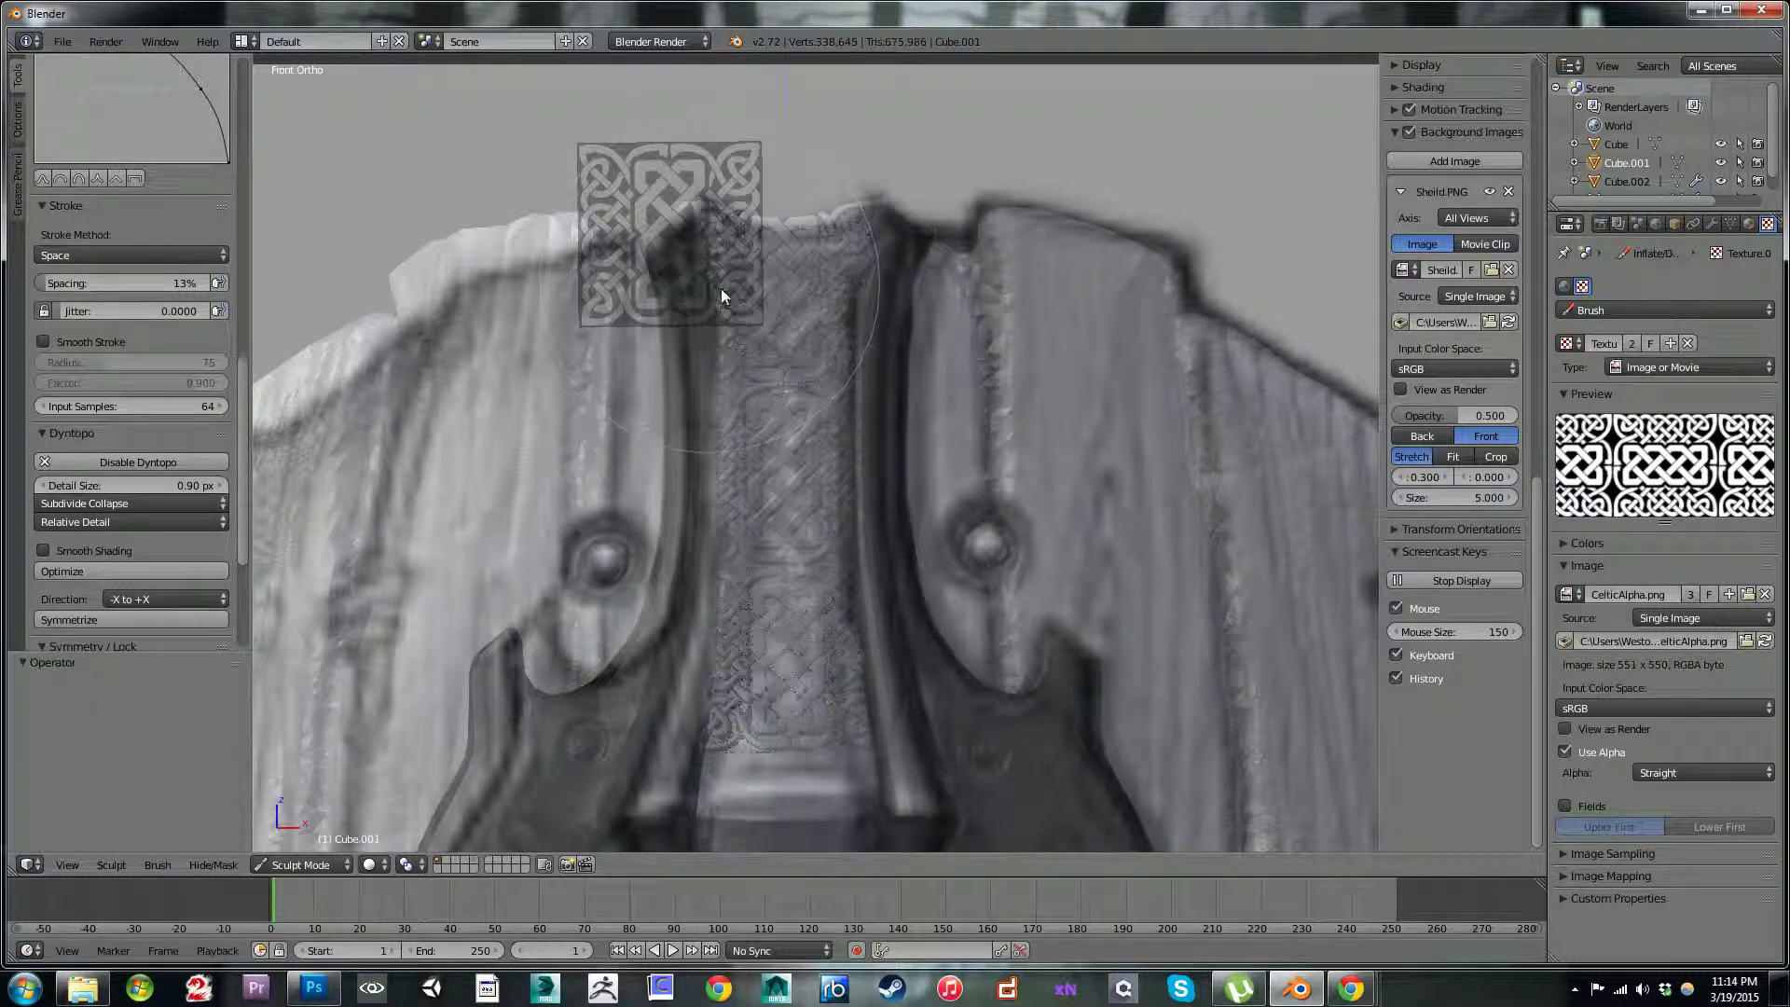
right_click_drag(696, 291, 831, 473)
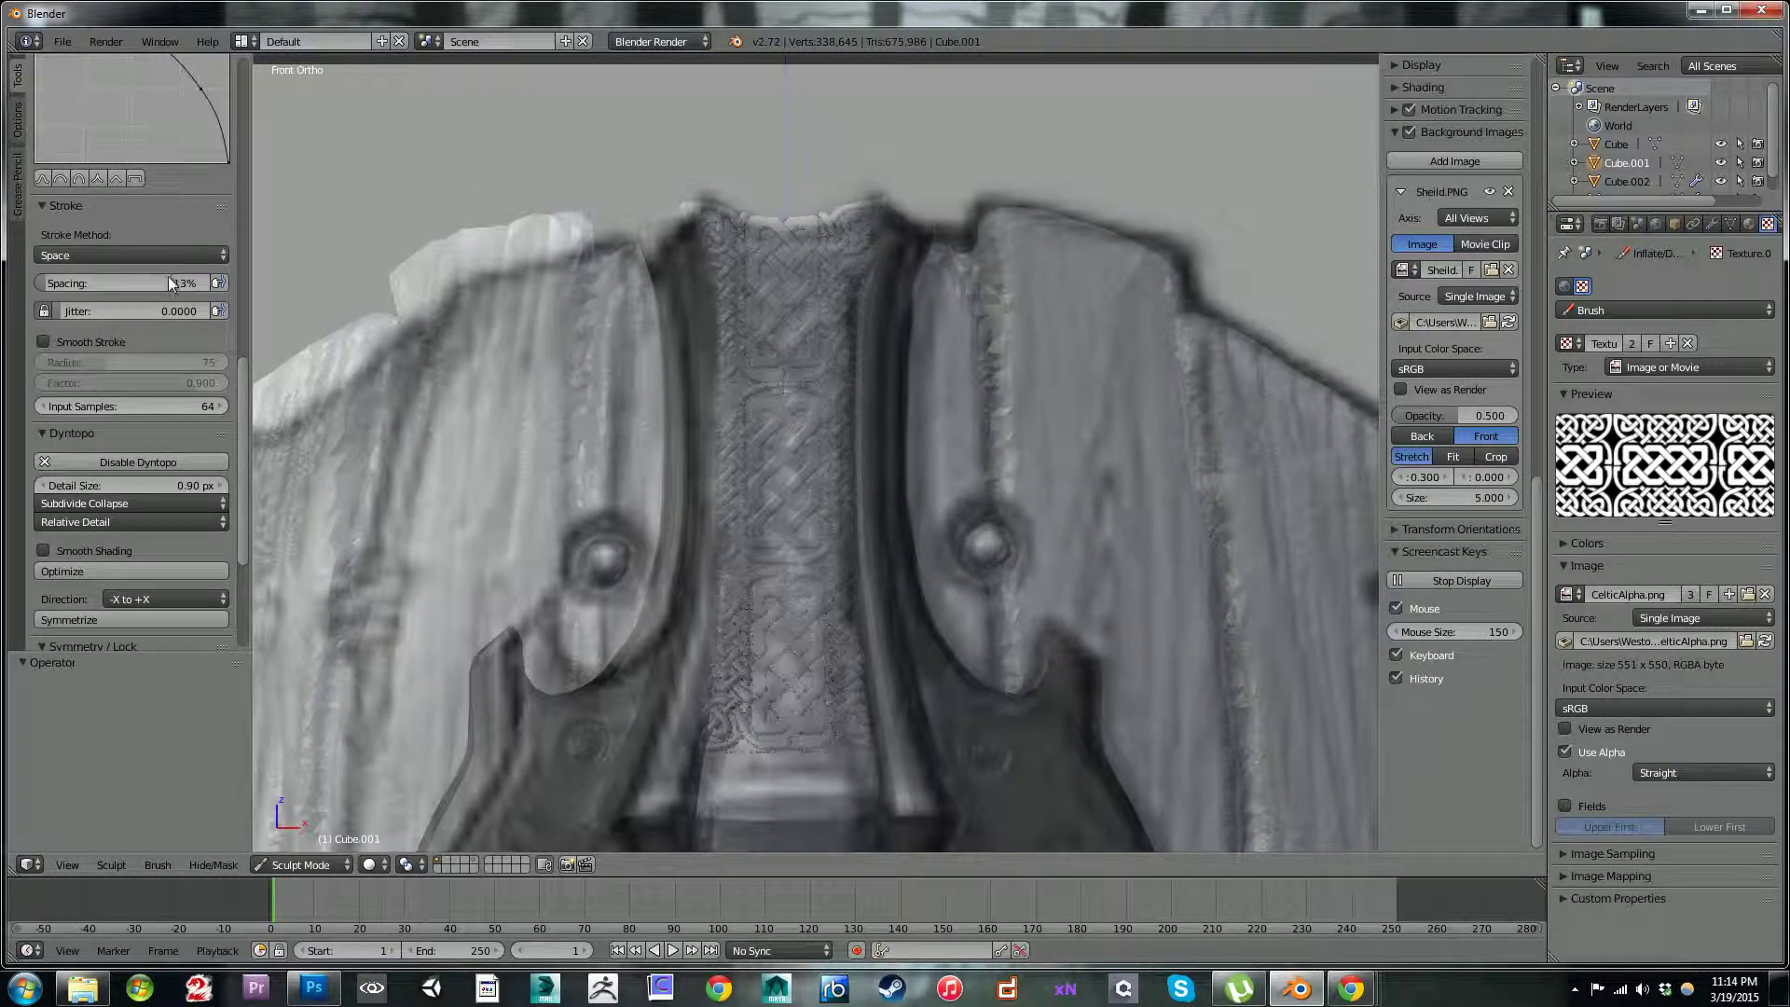
- Try the View Plane brush mapping for the Celtic texture, undoing and redoing the last operation
left_click_drag(243, 417, 235, 218)
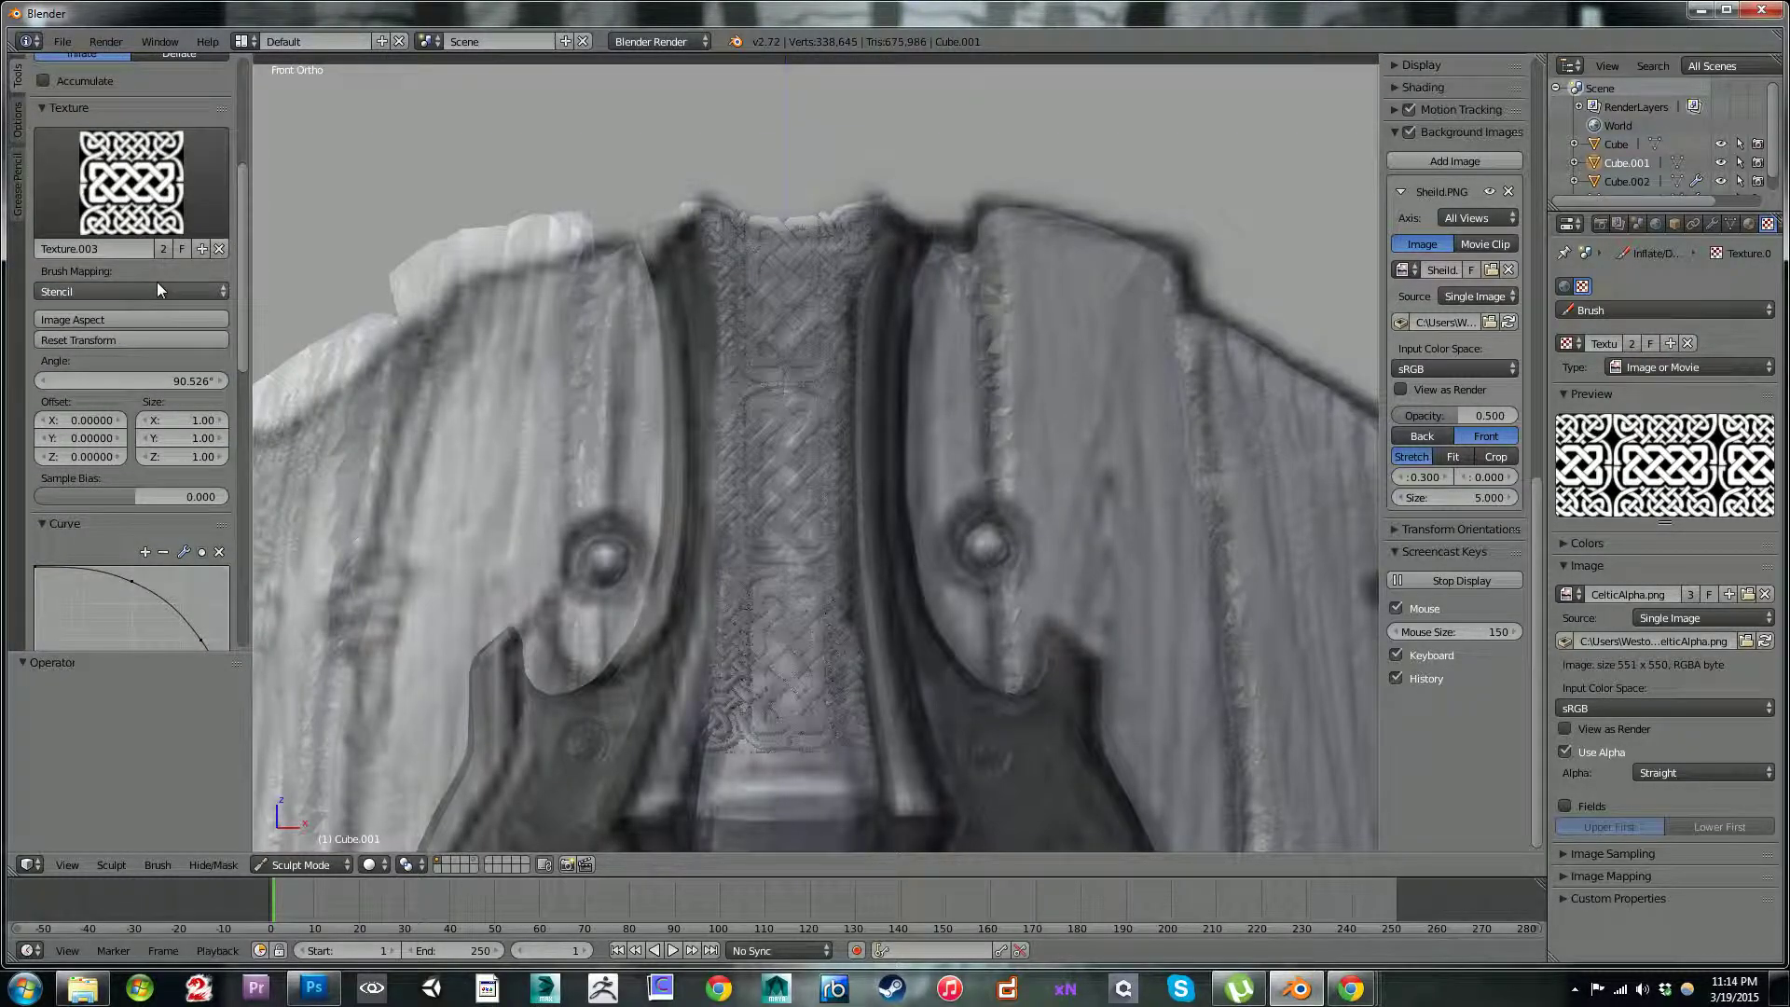
left_click(155, 291)
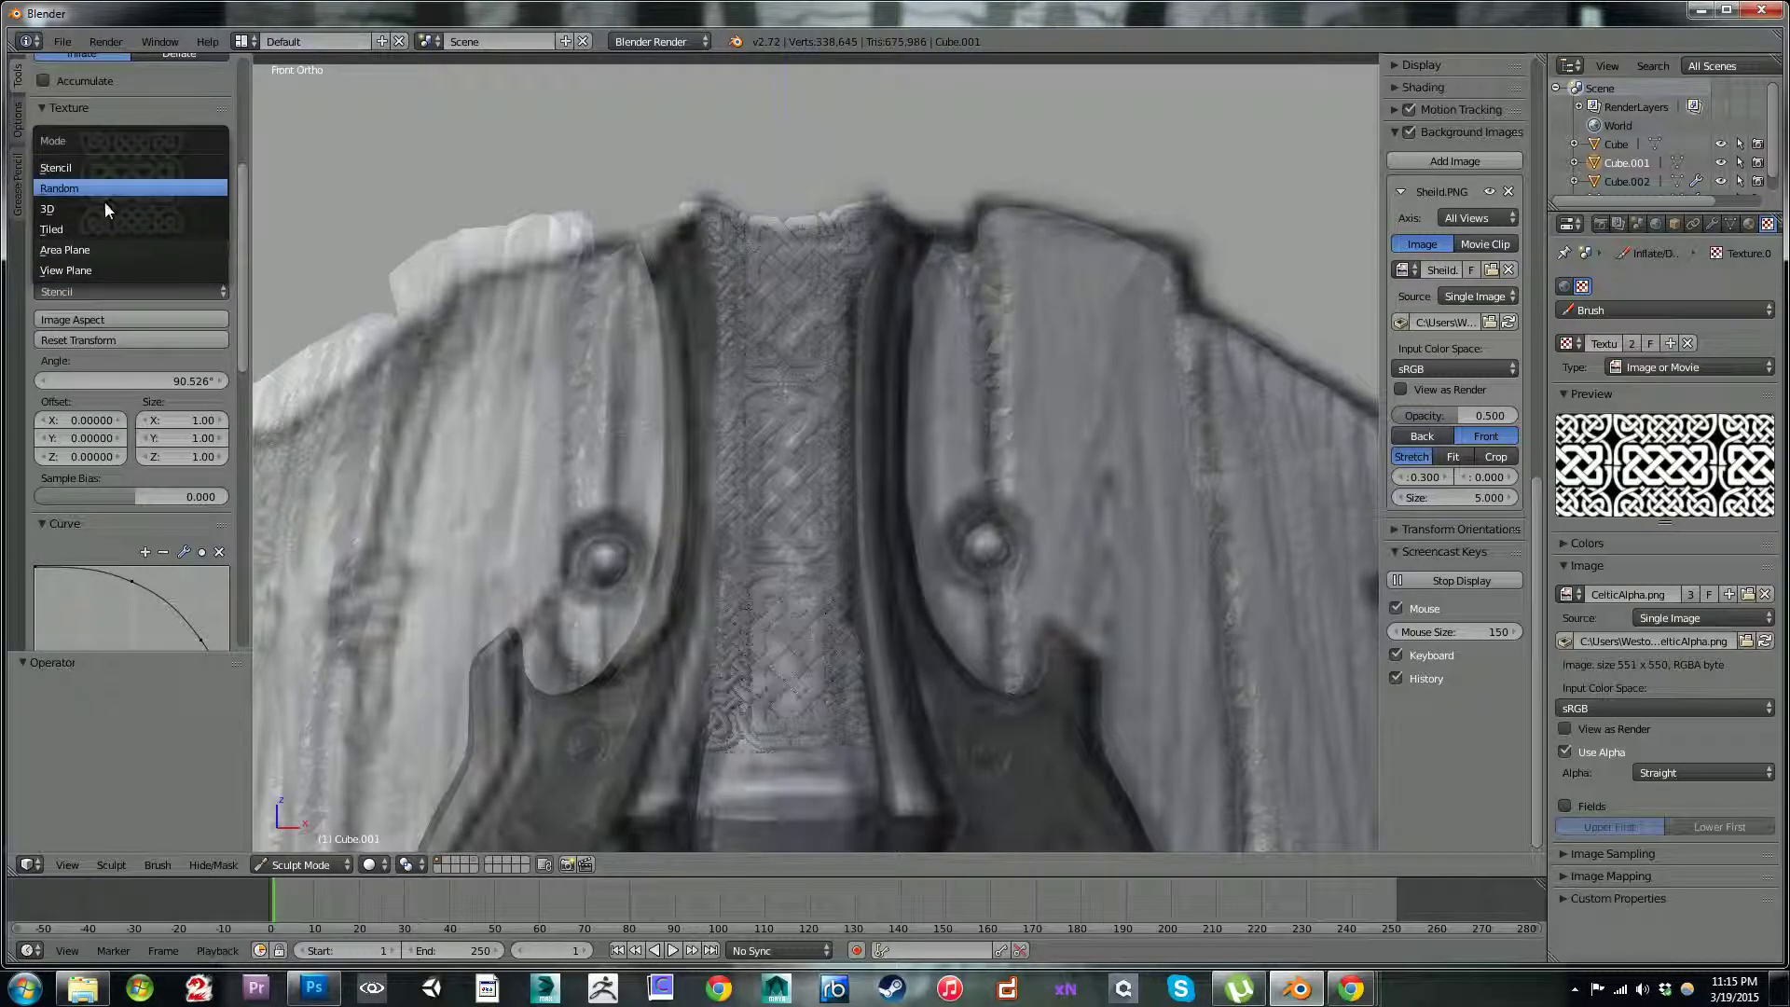
left_click(102, 271)
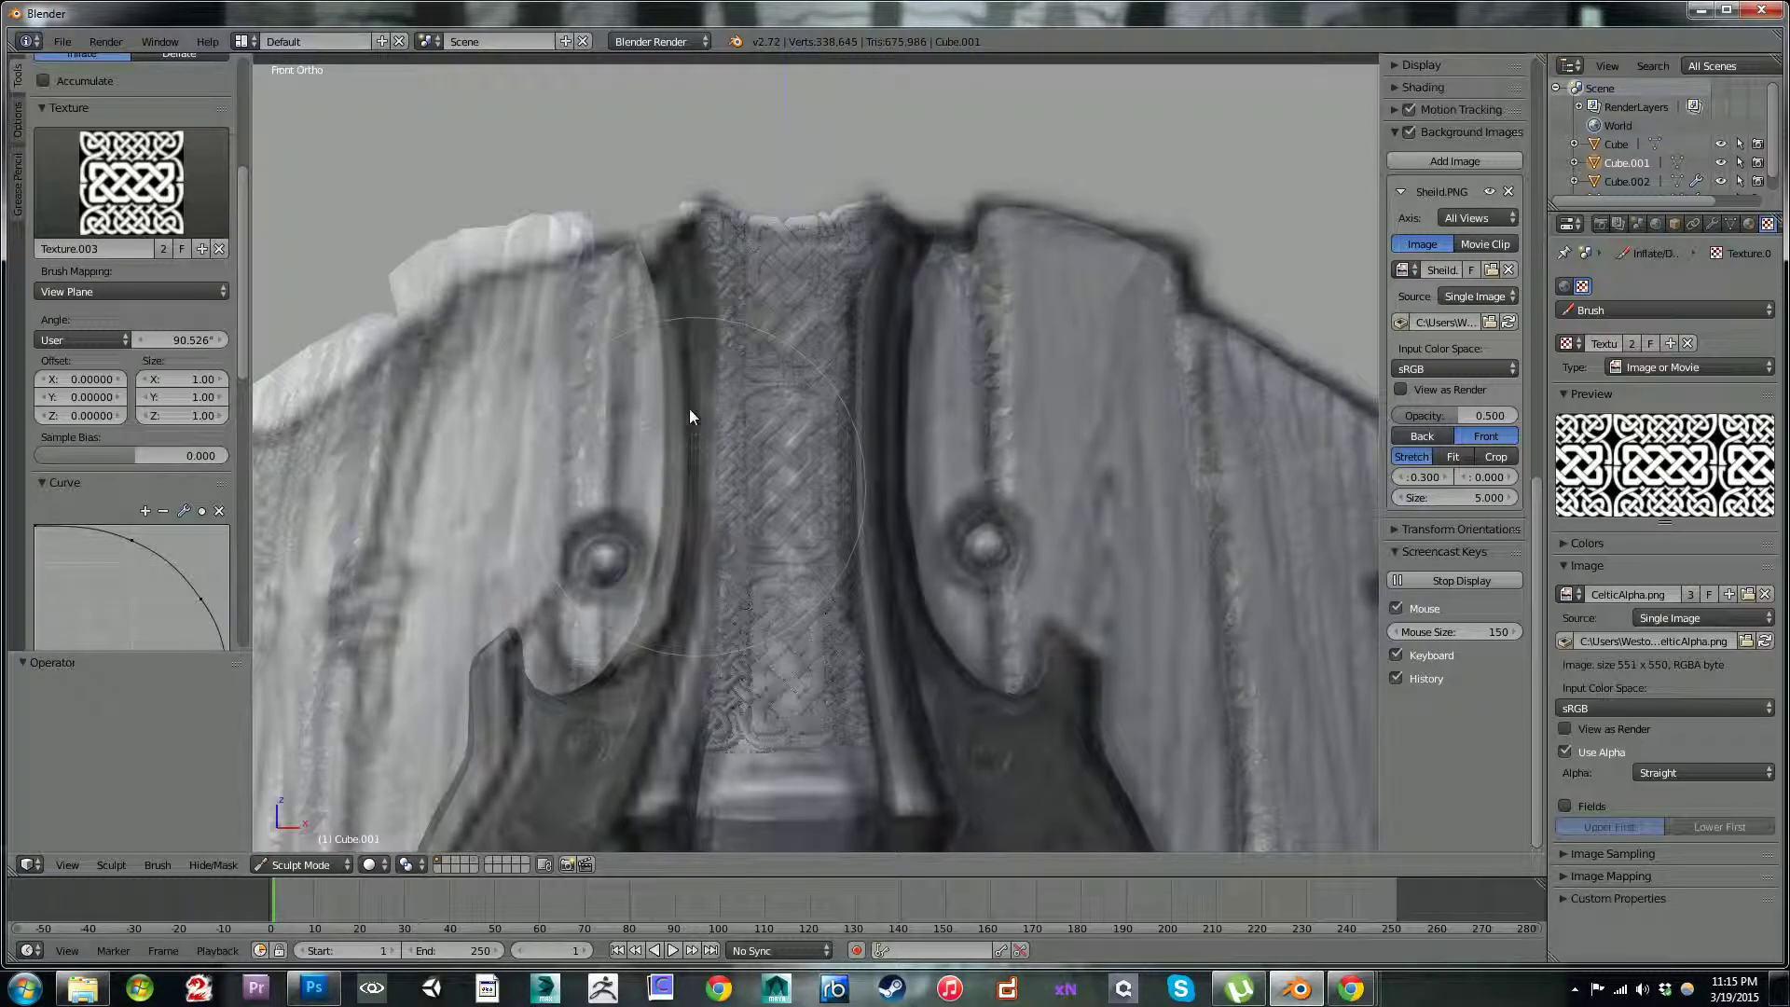
key("ctrl+z")
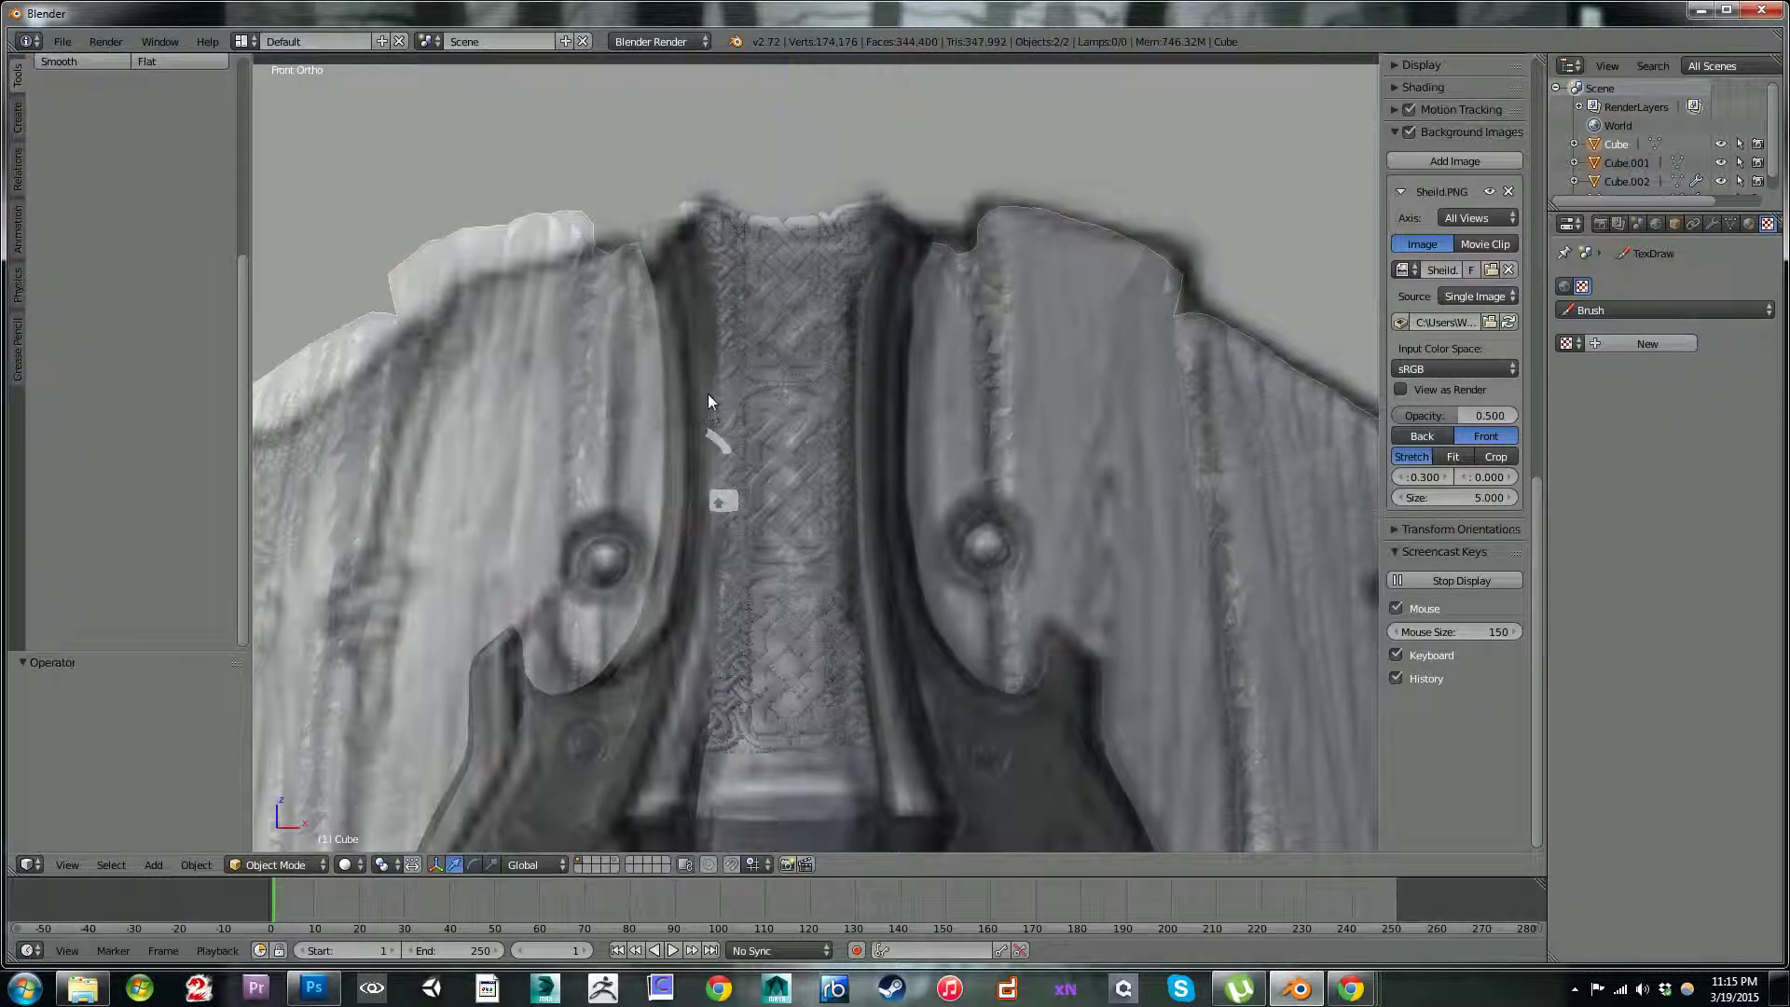
key("ctrl+shift+z")
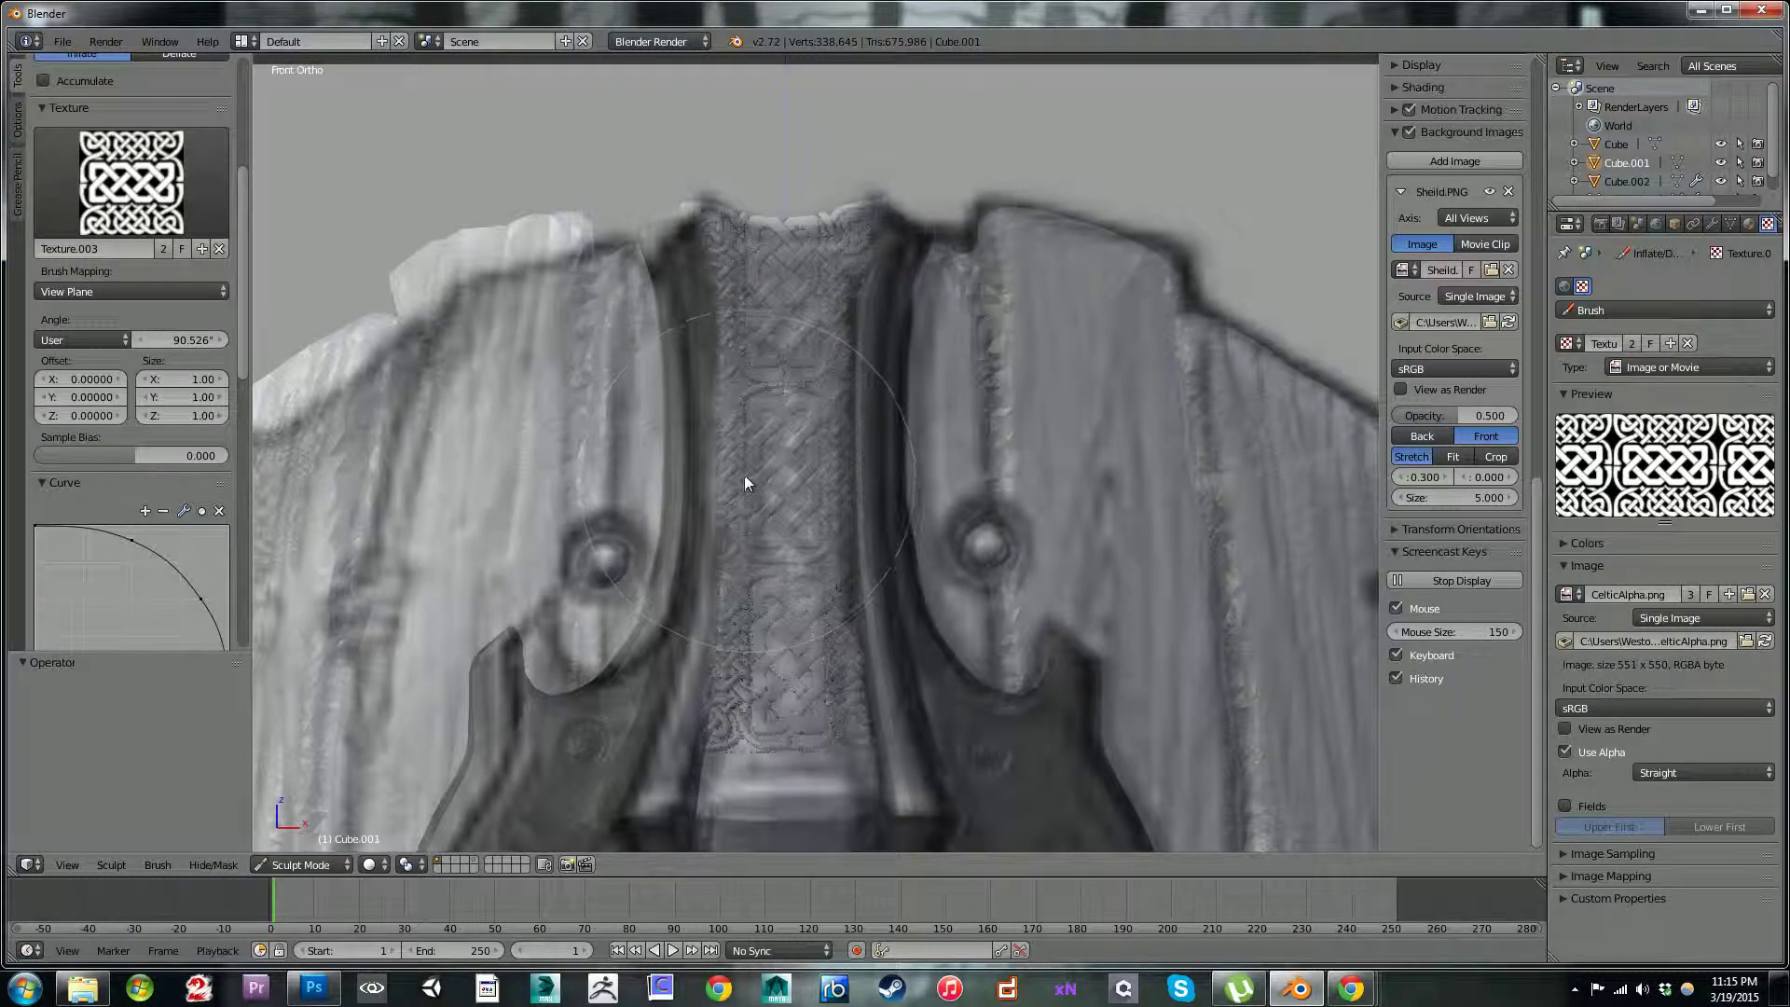
- Set the brush mapping to Stencil, fit the stencil over the strip's lower end above the round boss, and stamp the Celtic pattern
middle_click_drag(742, 457, 734, 230, "shift")
middle_click_drag(780, 428, 760, 333, "shift")
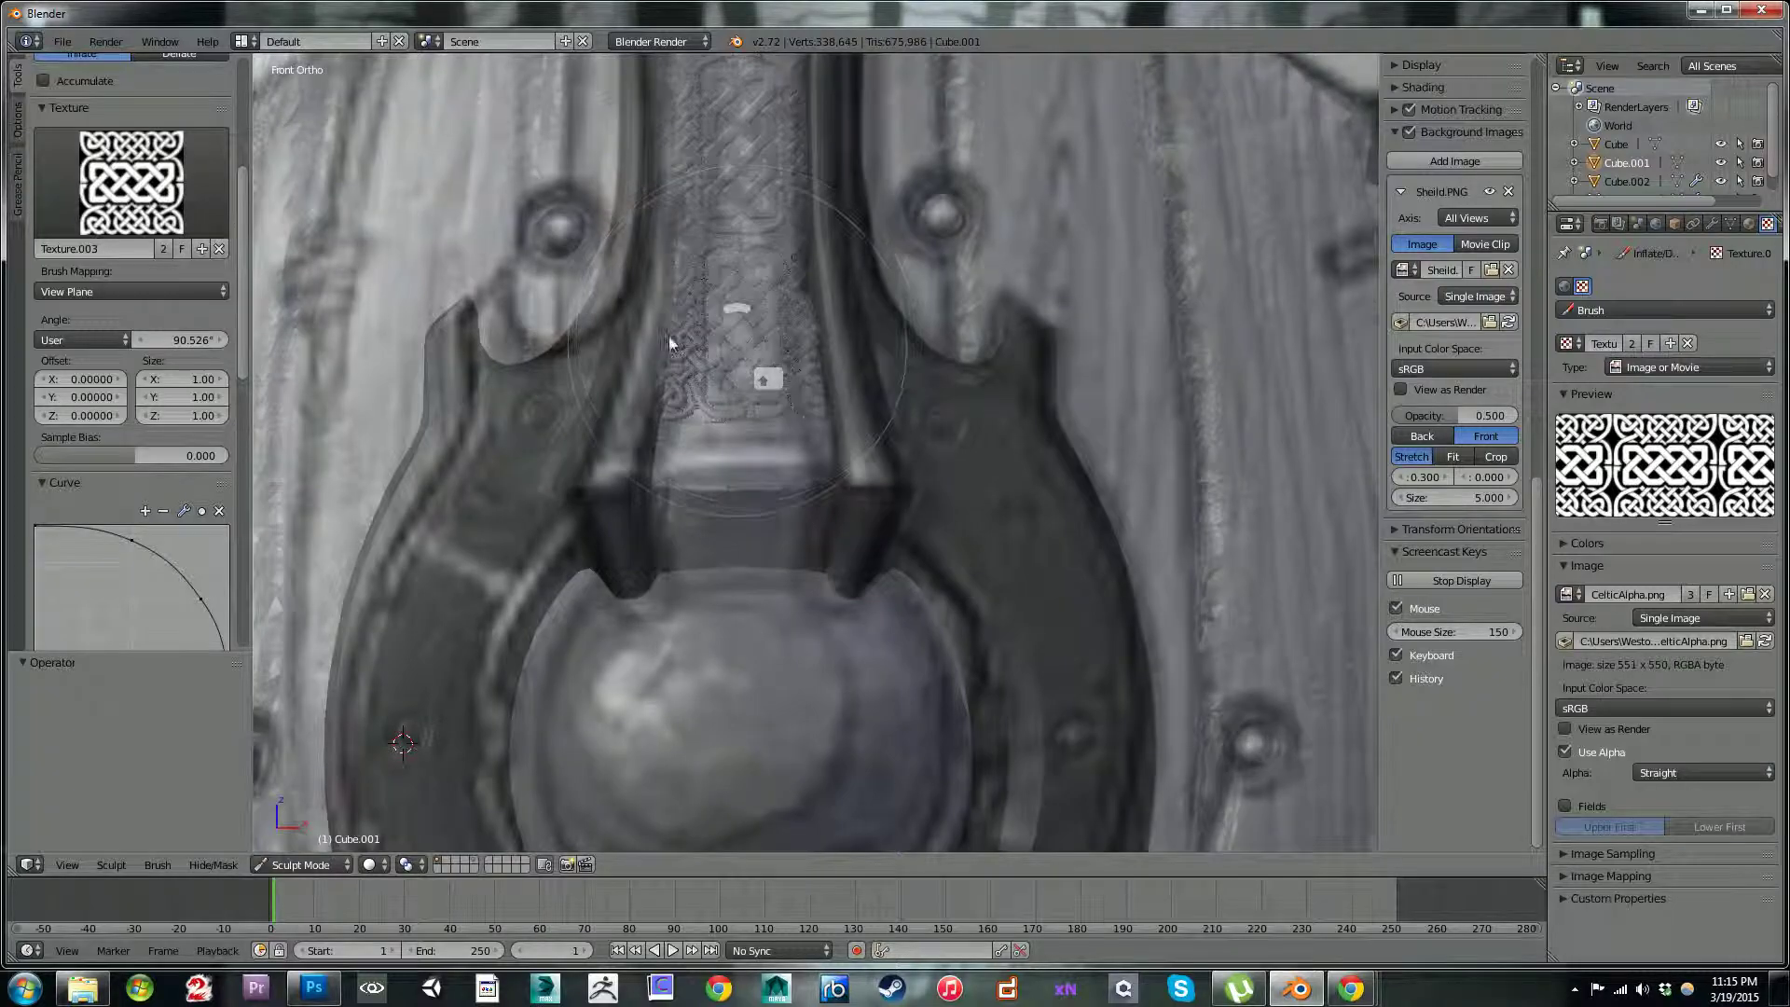
mouse_move(731, 477)
middle_mouse_down("shift")
mouse_move(752, 373)
mouse_move(733, 299)
middle_mouse_up("shift")
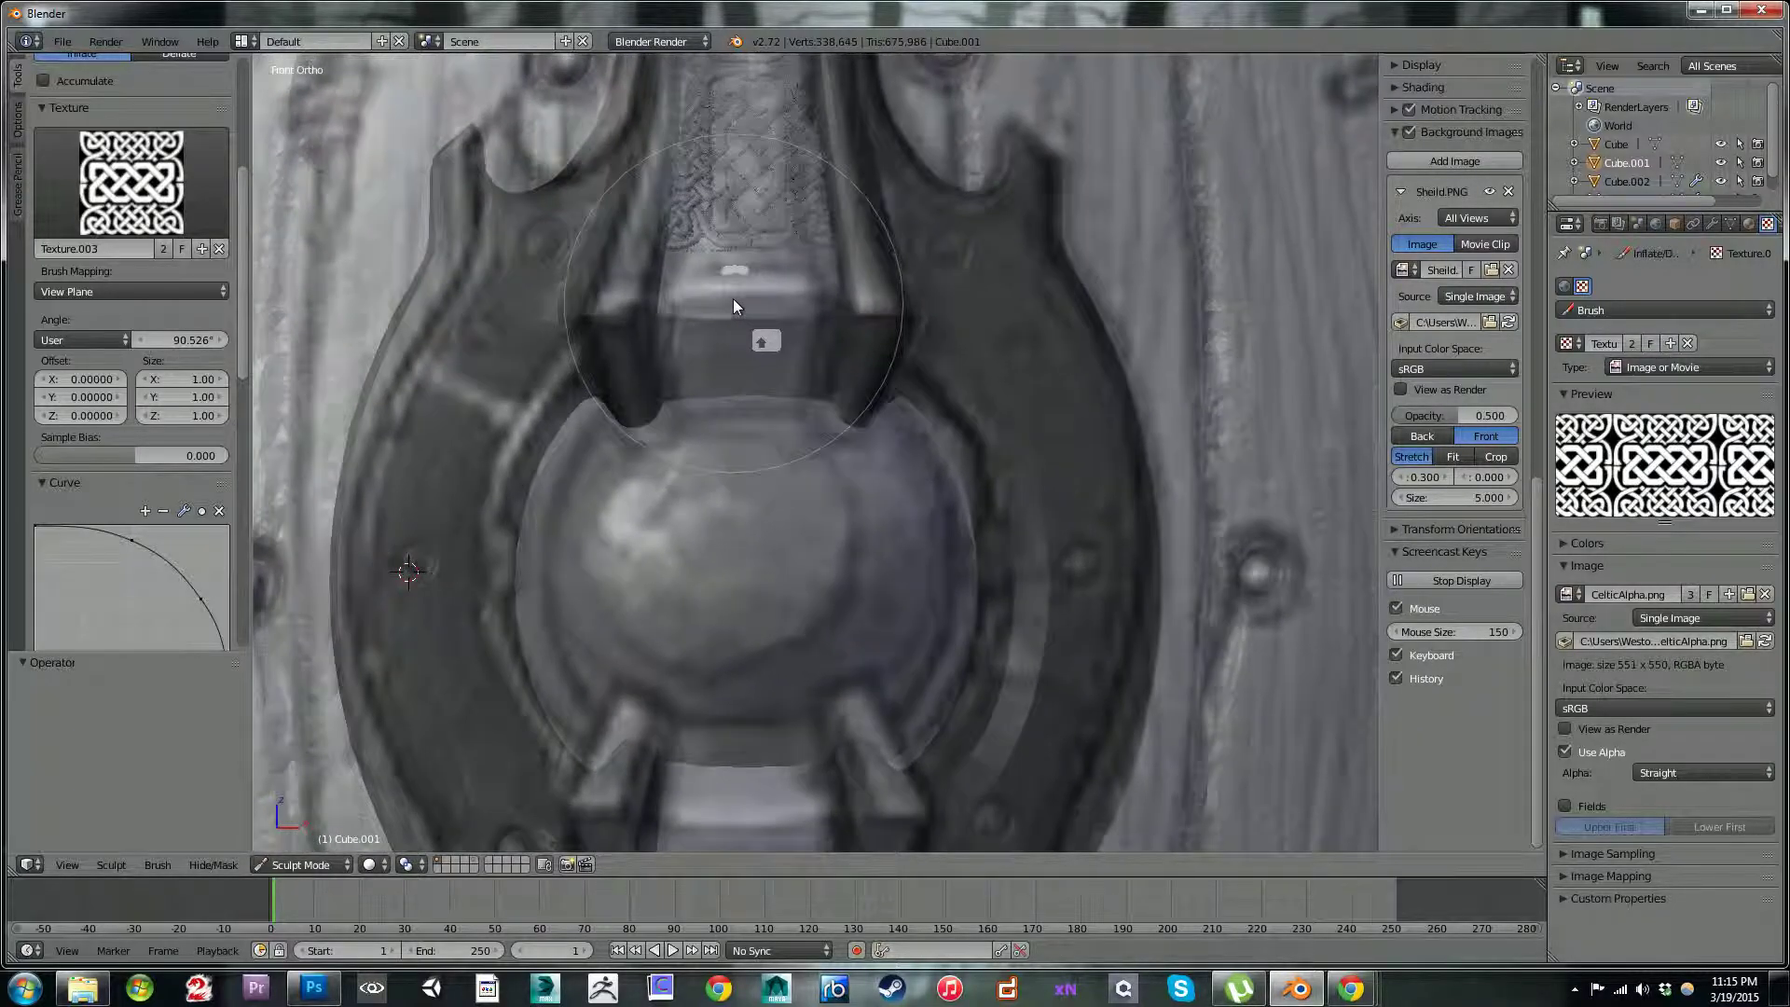
left_click(127, 289)
left_click(85, 165)
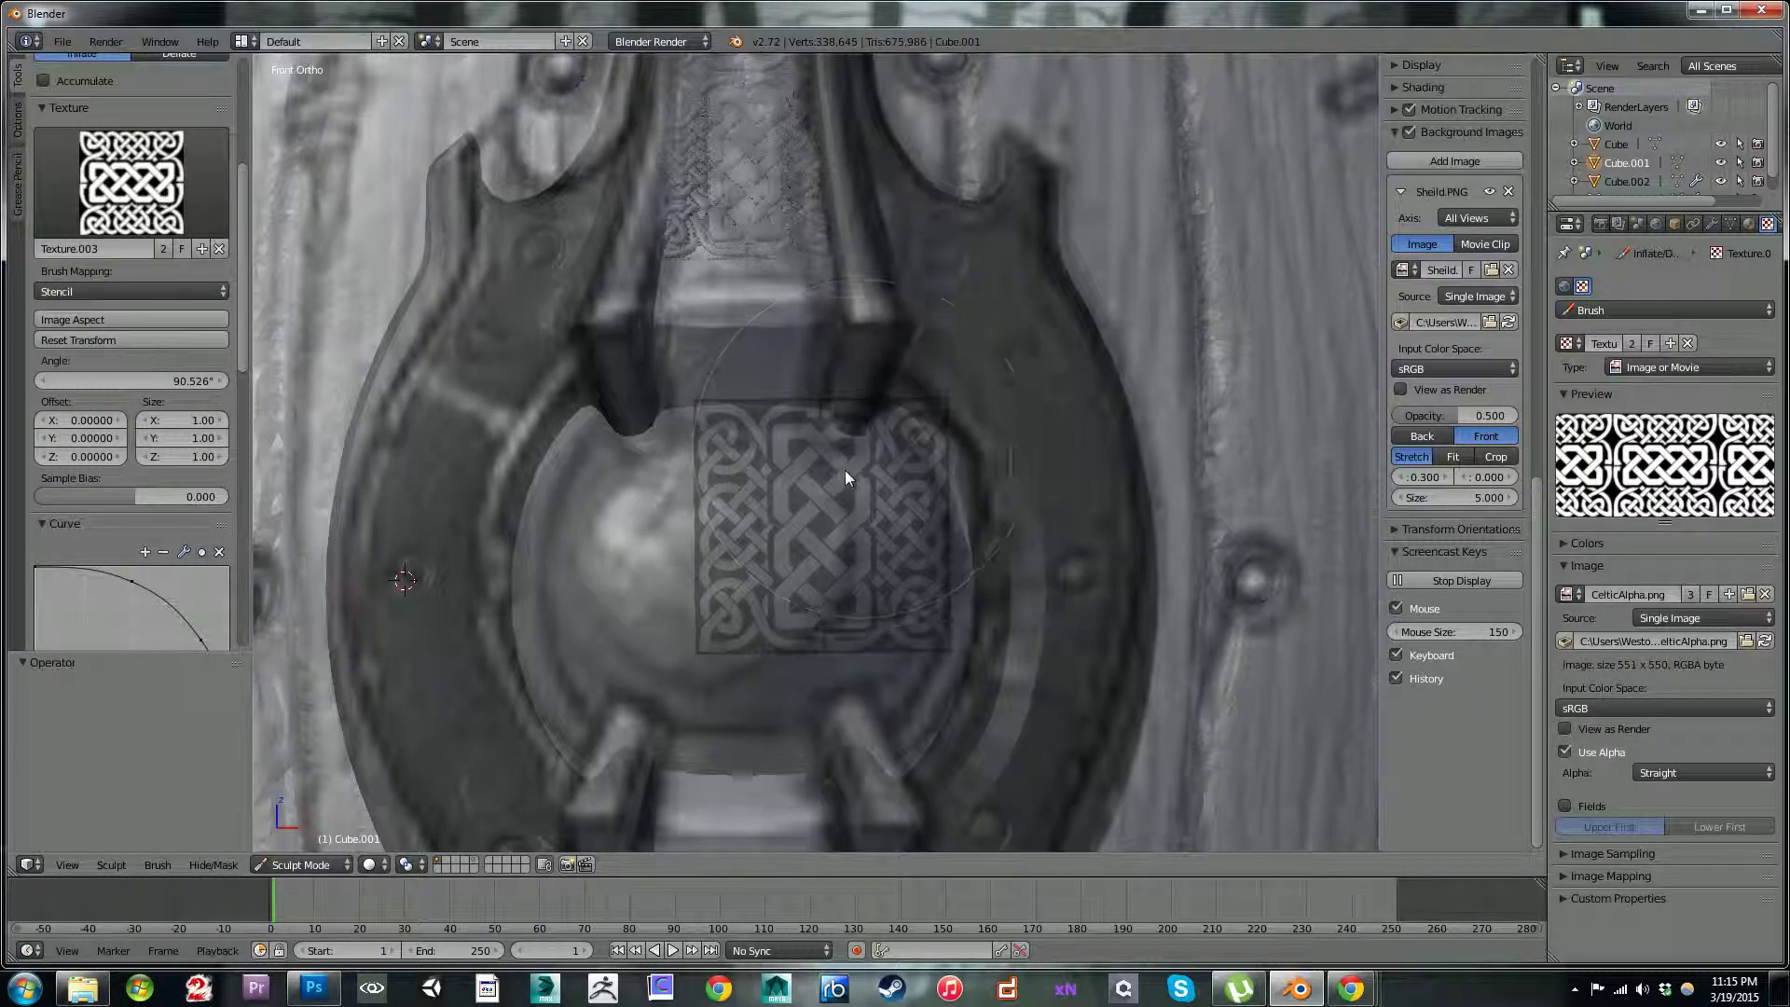
mouse_move(850, 468)
right_mouse_down()
mouse_move(785, 311)
mouse_move(769, 324)
mouse_move(788, 401)
mouse_move(802, 368)
mouse_move(790, 414)
mouse_move(798, 361)
mouse_move(741, 321)
mouse_move(744, 298)
mouse_move(741, 325)
right_mouse_up()
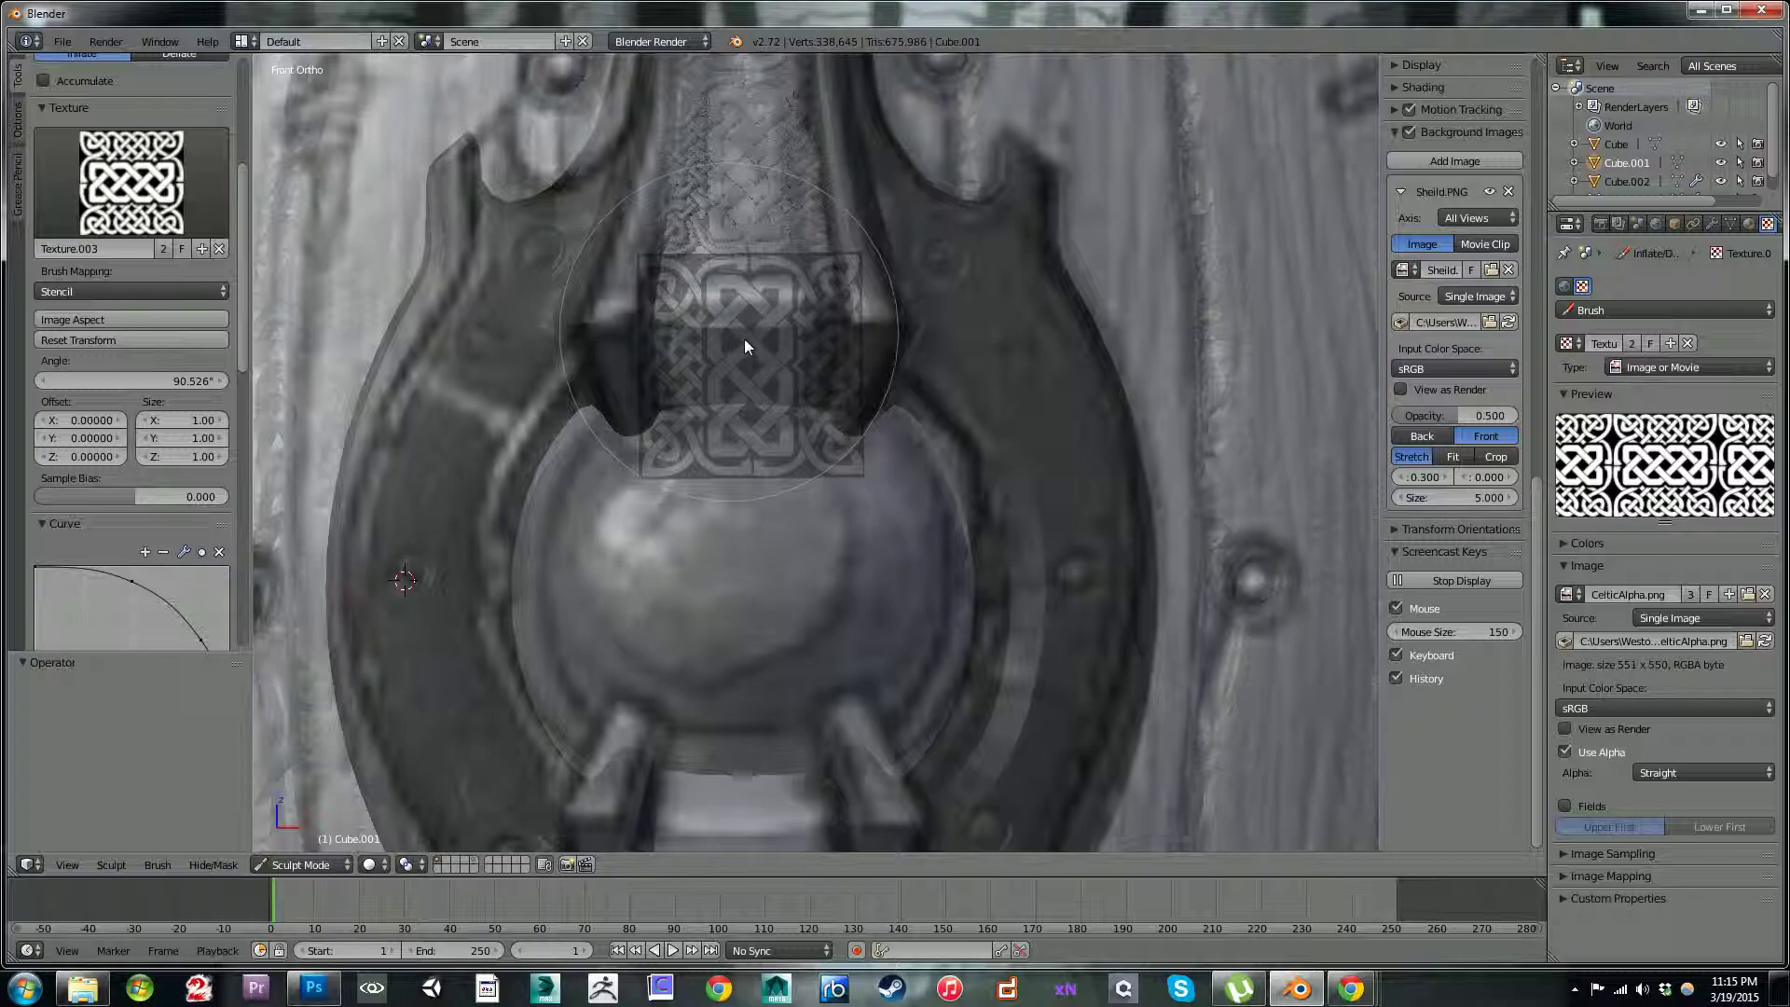
left_click(754, 337)
mouse_move(753, 341)
left_mouse_down()
mouse_move(753, 317)
mouse_move(757, 344)
left_mouse_up()
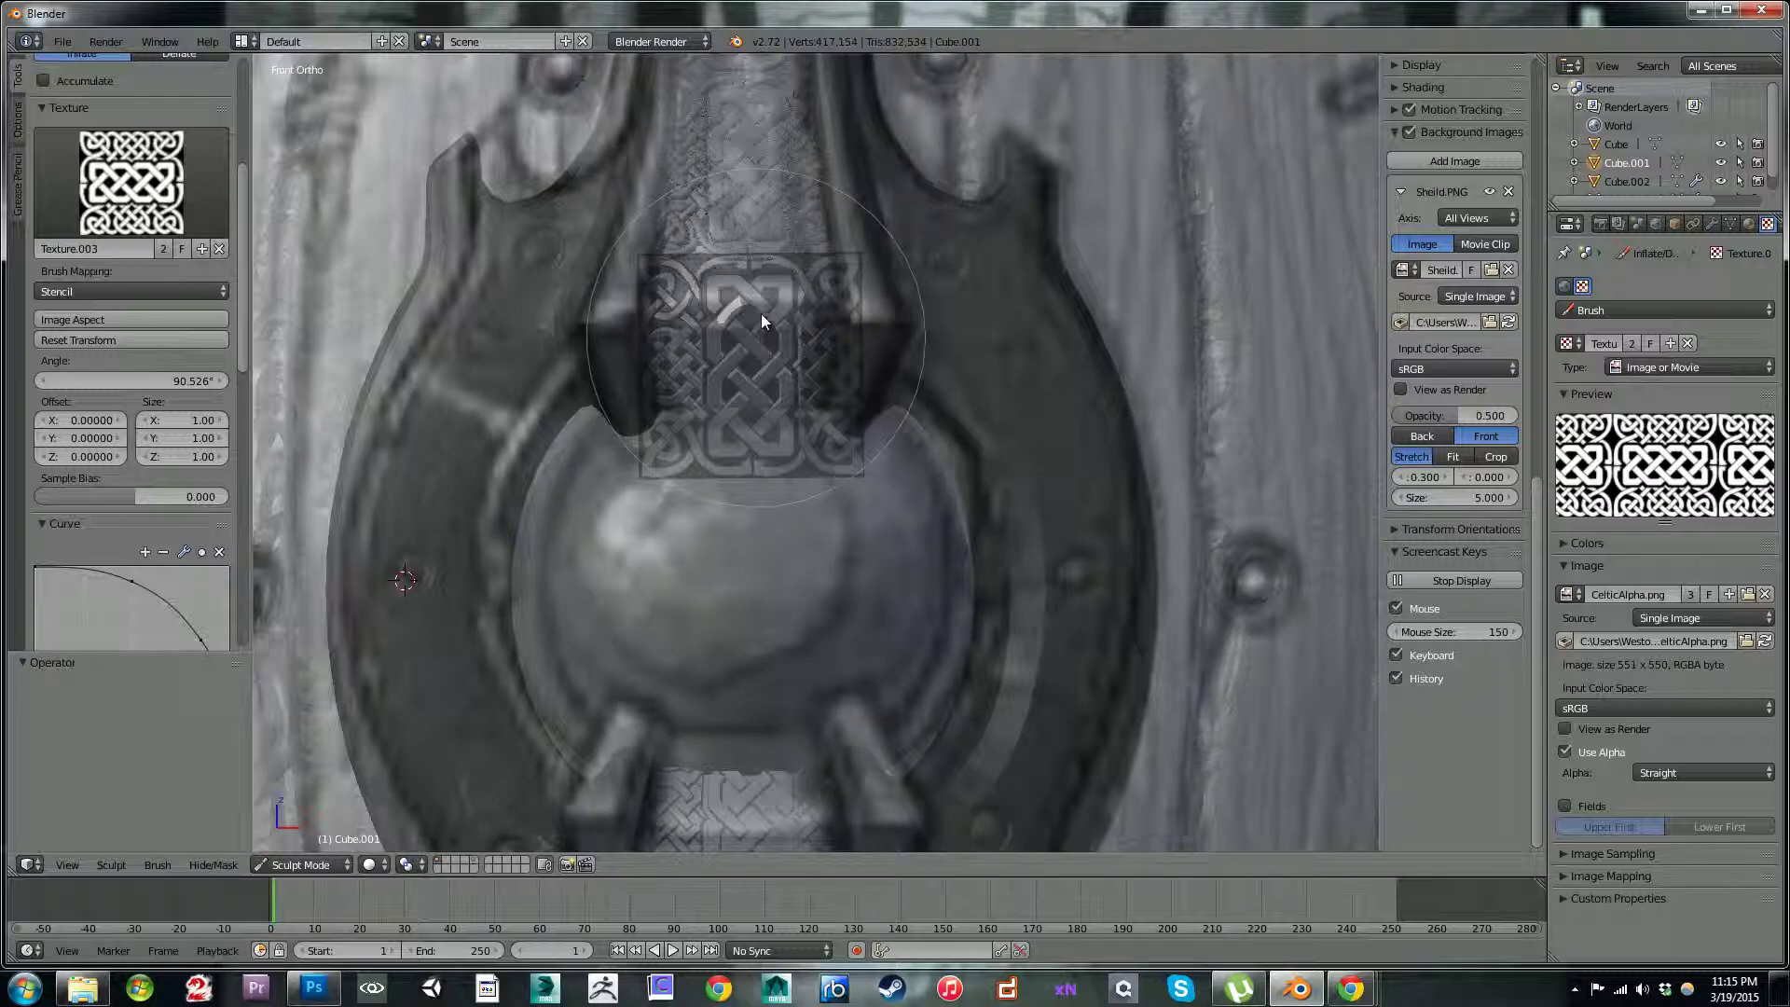
- Finish stamping the Celtic pattern on the strip's end above the round boss and switch to Object Mode
left_click(747, 345)
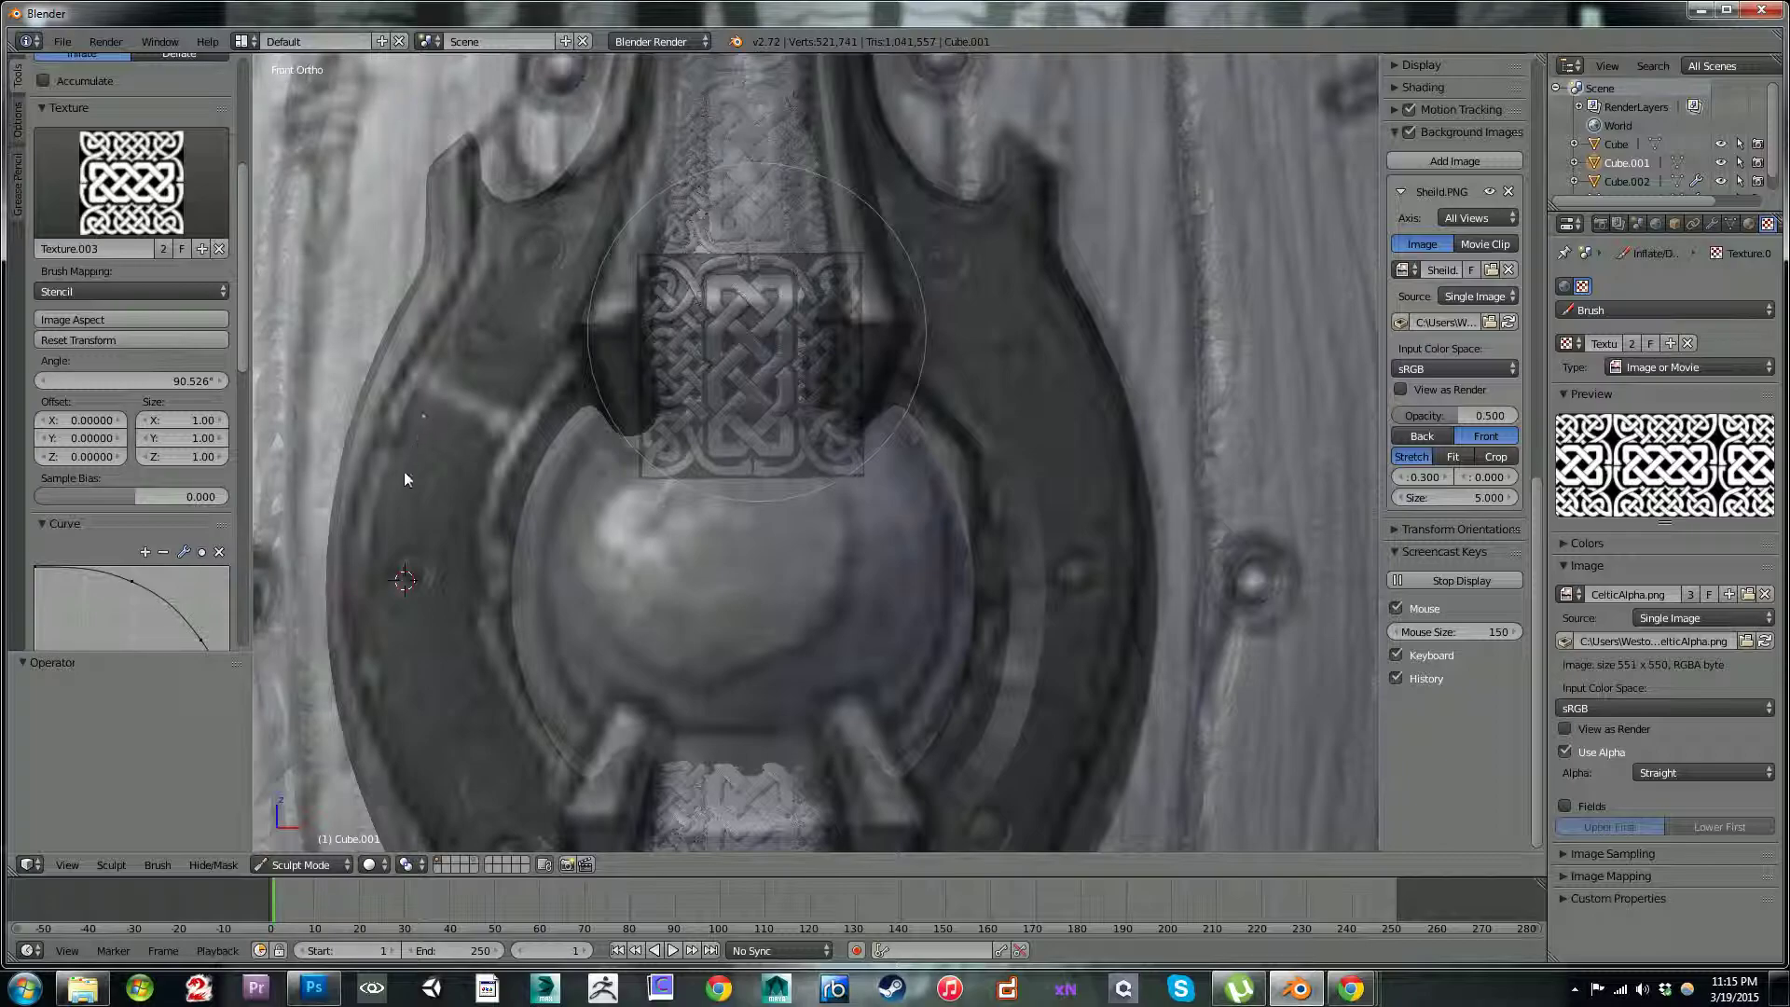
left_click(317, 865)
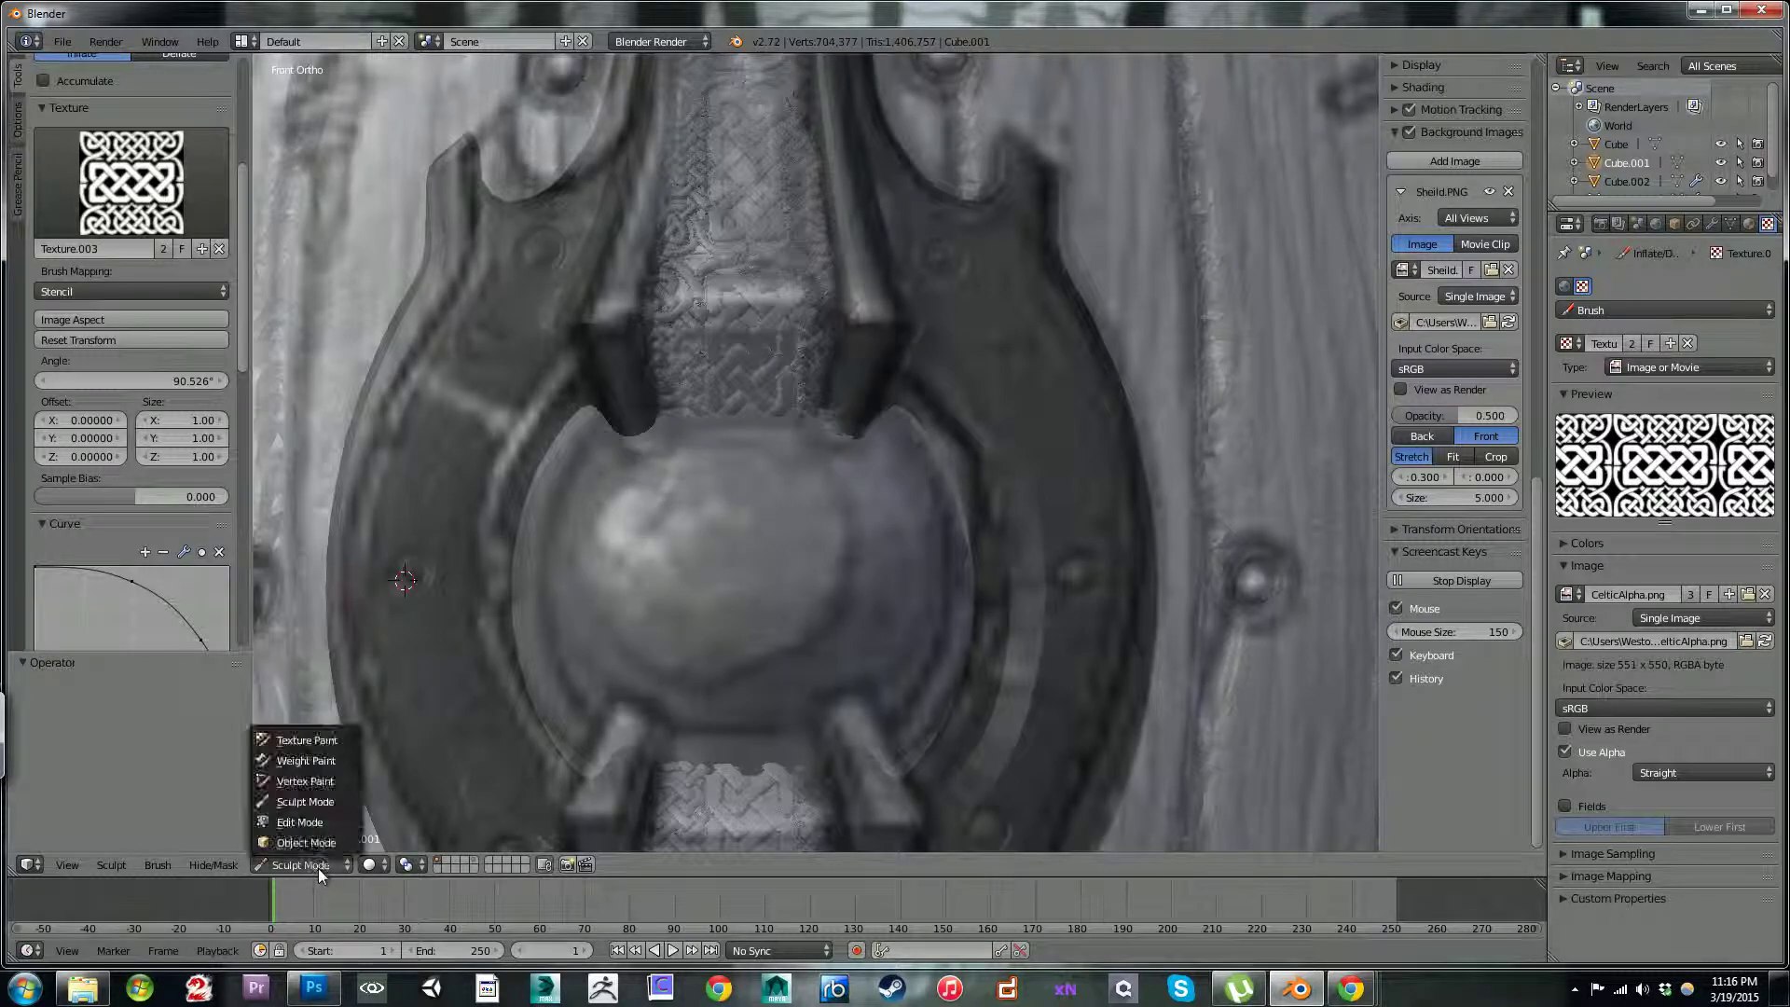
left_click(311, 841)
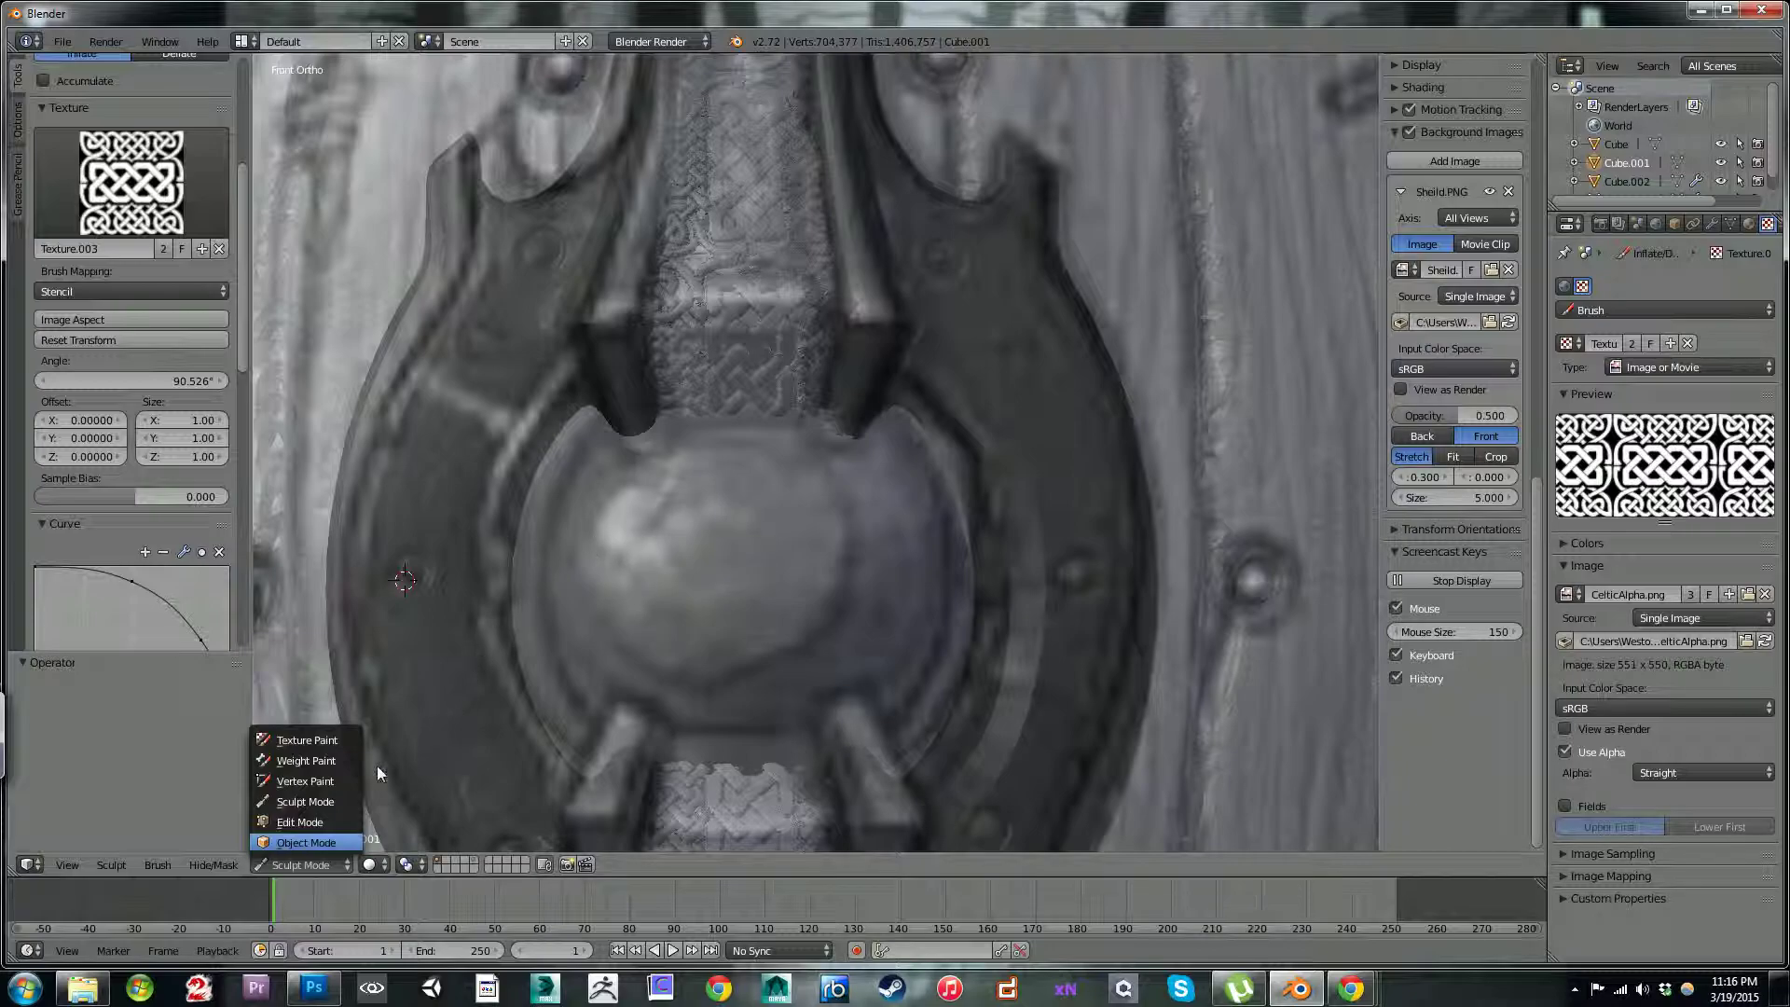
- Examine the stamped Celtic pattern on the strip above and below the round boss from an angled view
scroll(811, 373, "down", 1)
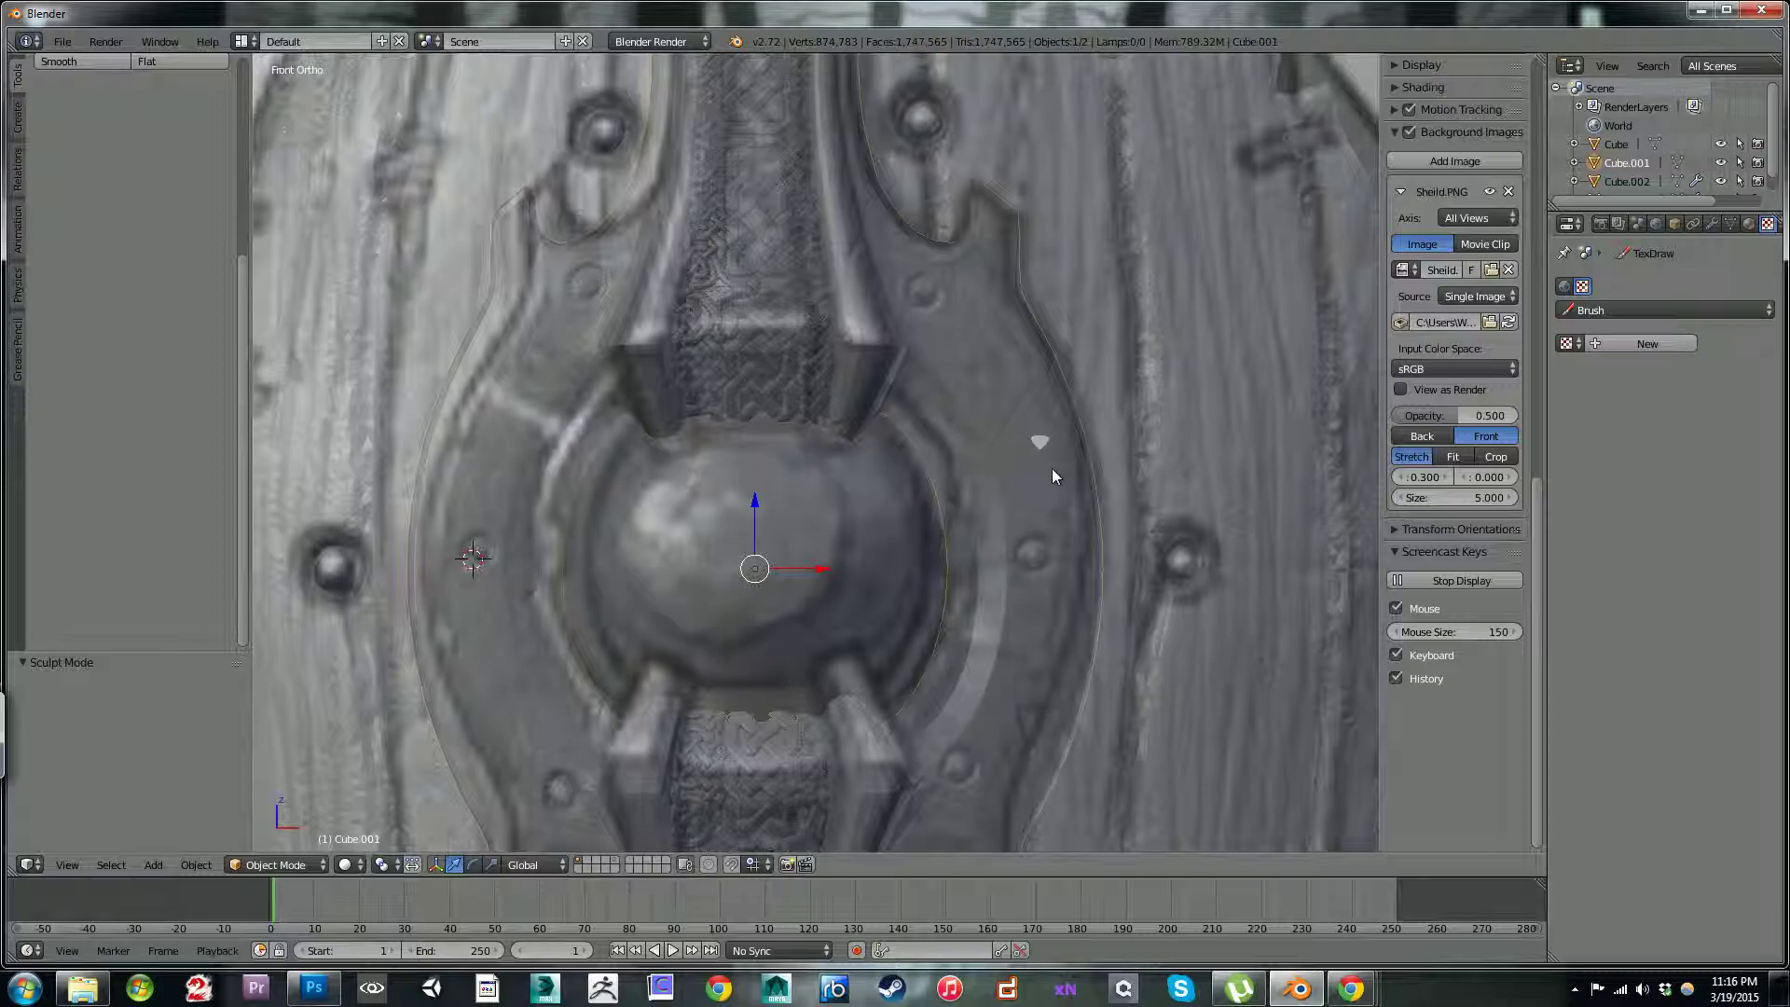
middle_click_drag(1038, 477, 1011, 325)
scroll(991, 494, "down", 5)
scroll(1003, 530, "up", 1)
scroll(954, 337, "up", 1)
scroll(955, 439, "up", 3)
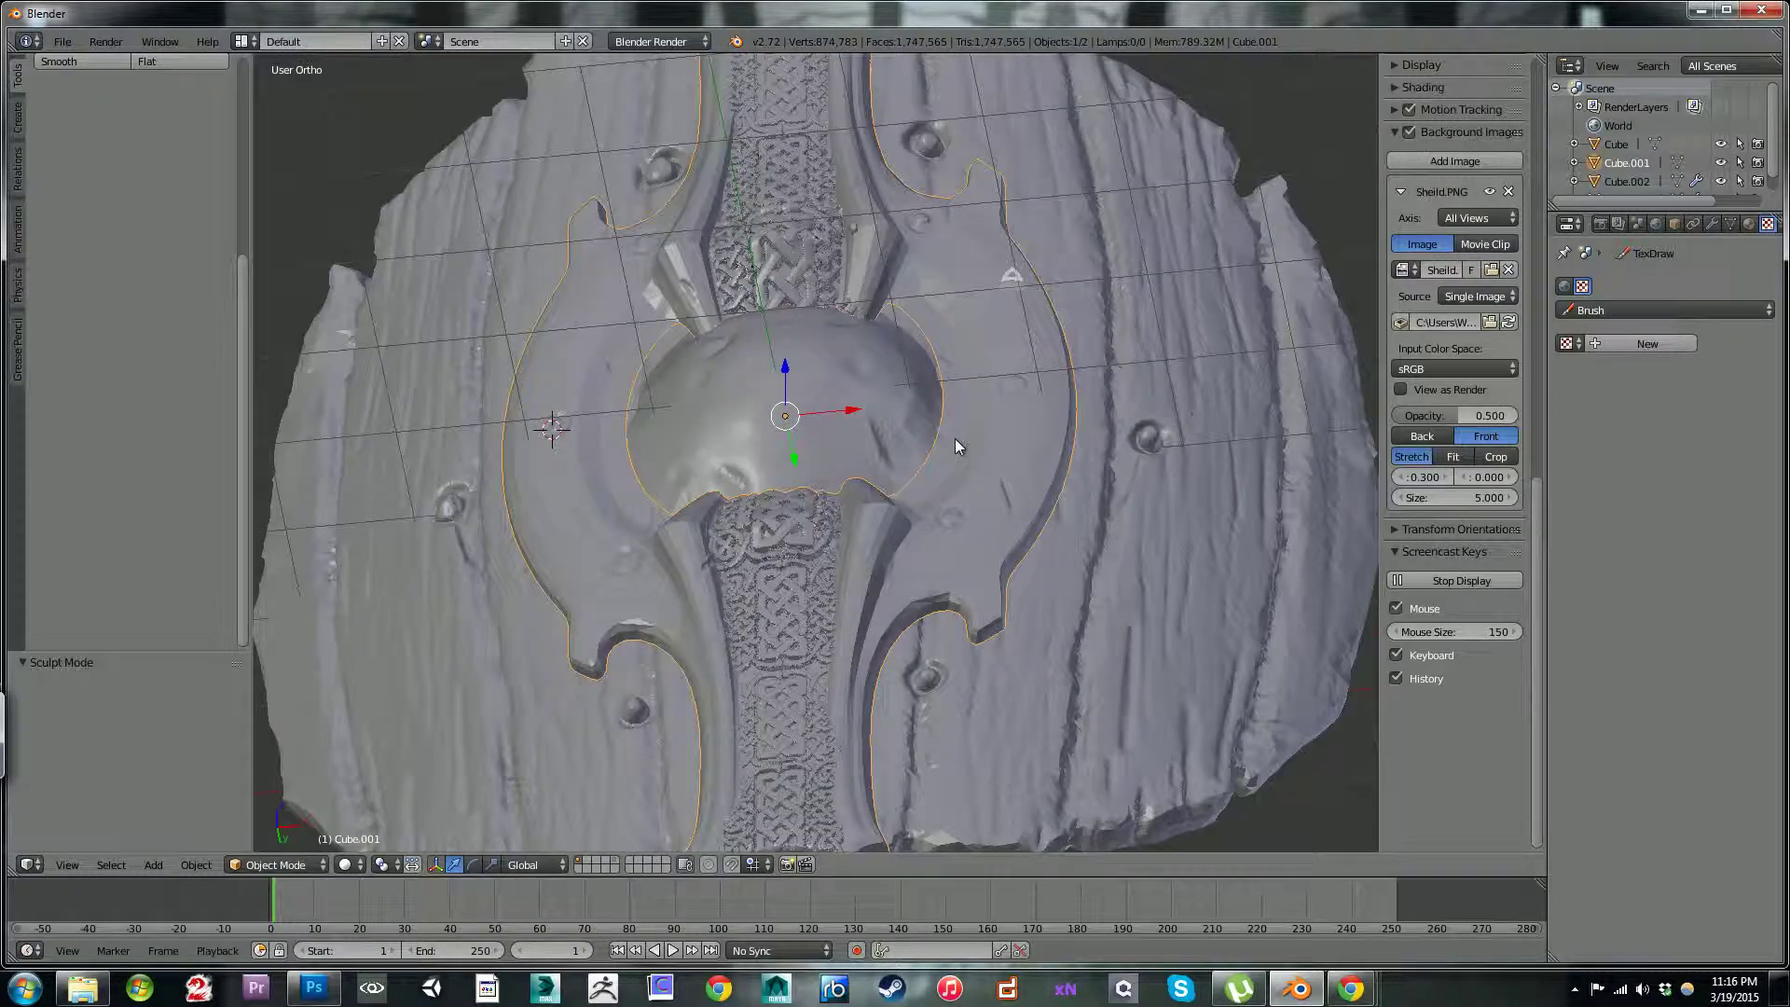
scroll(954, 438, "up", 1)
scroll(846, 367, "down", 2)
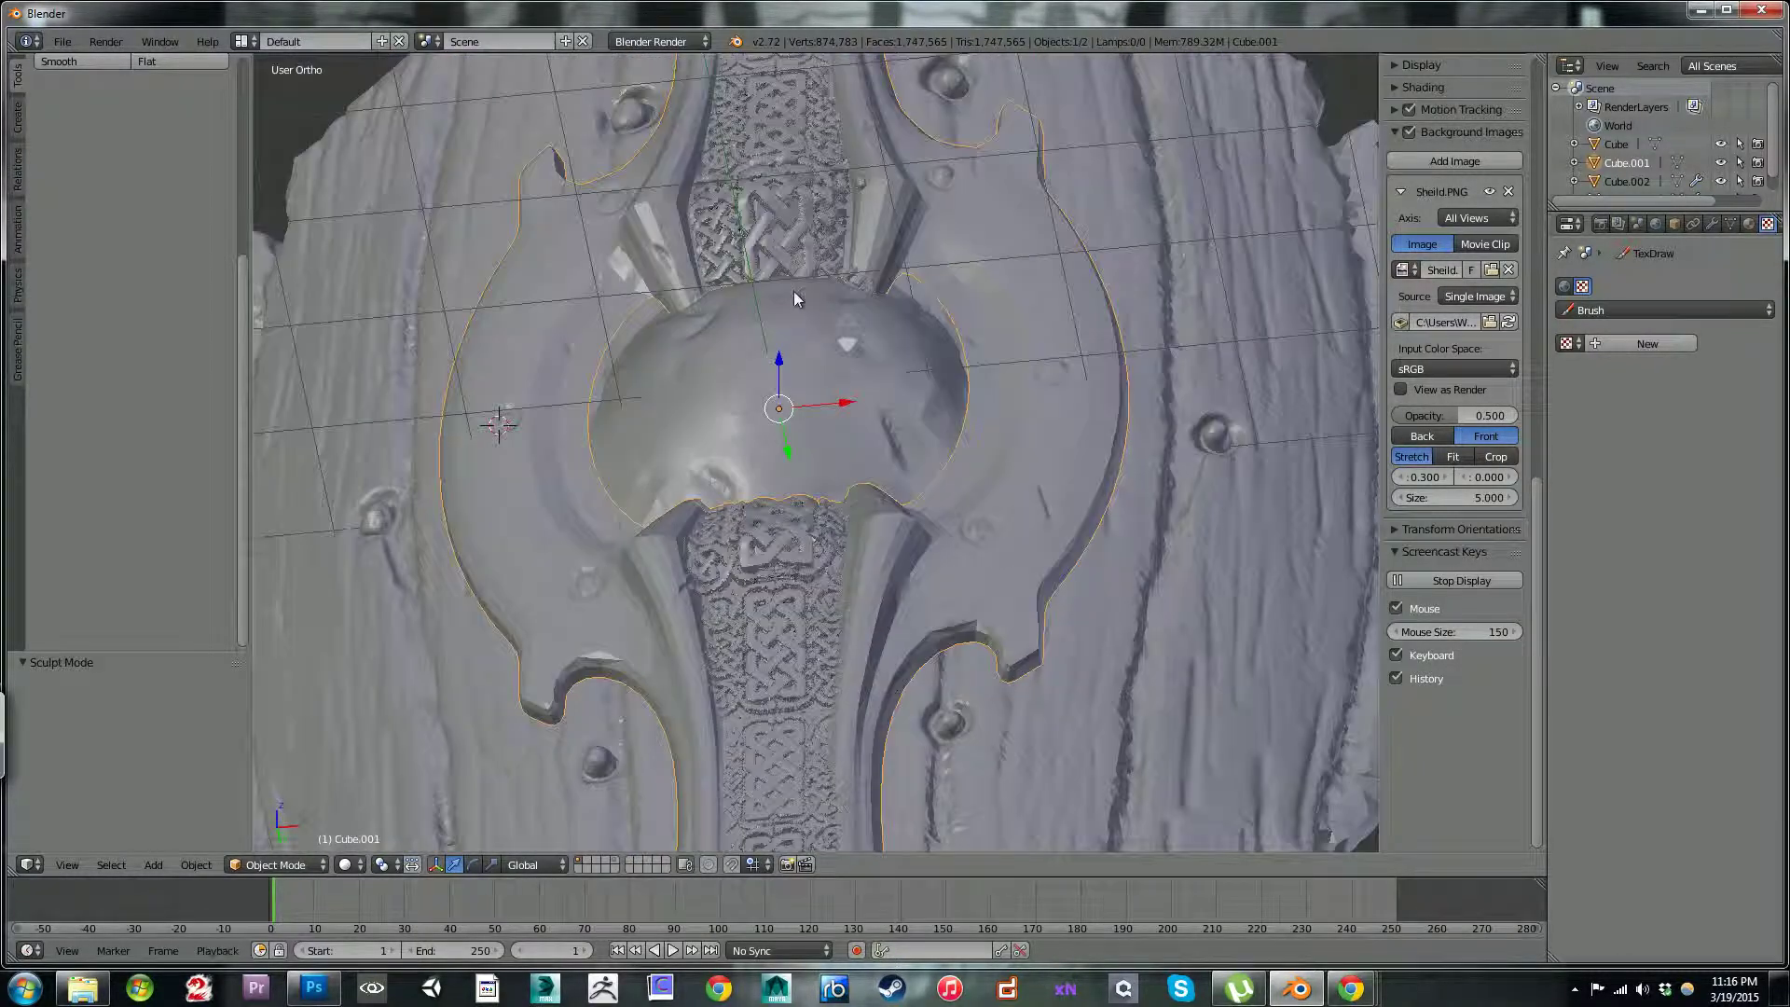
middle_click_drag(816, 423, 834, 543, "shift")
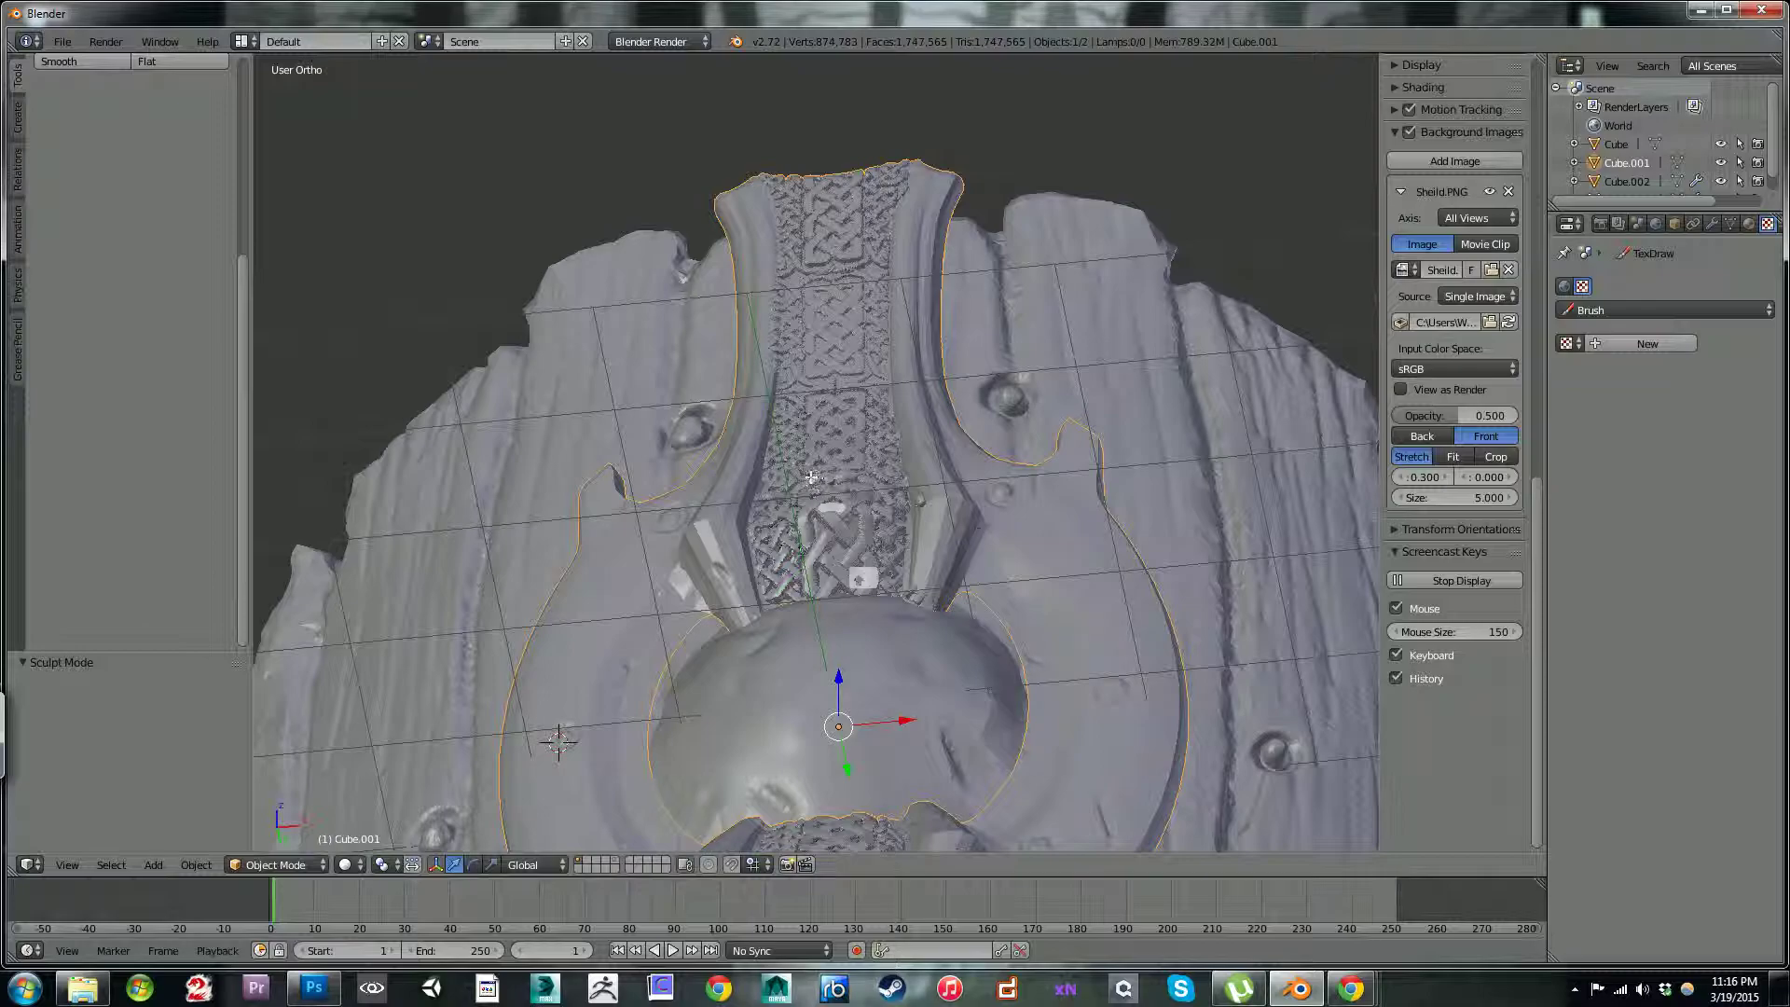
- Put the shield's metal frame back into Sculpt Mode
key("Tab")
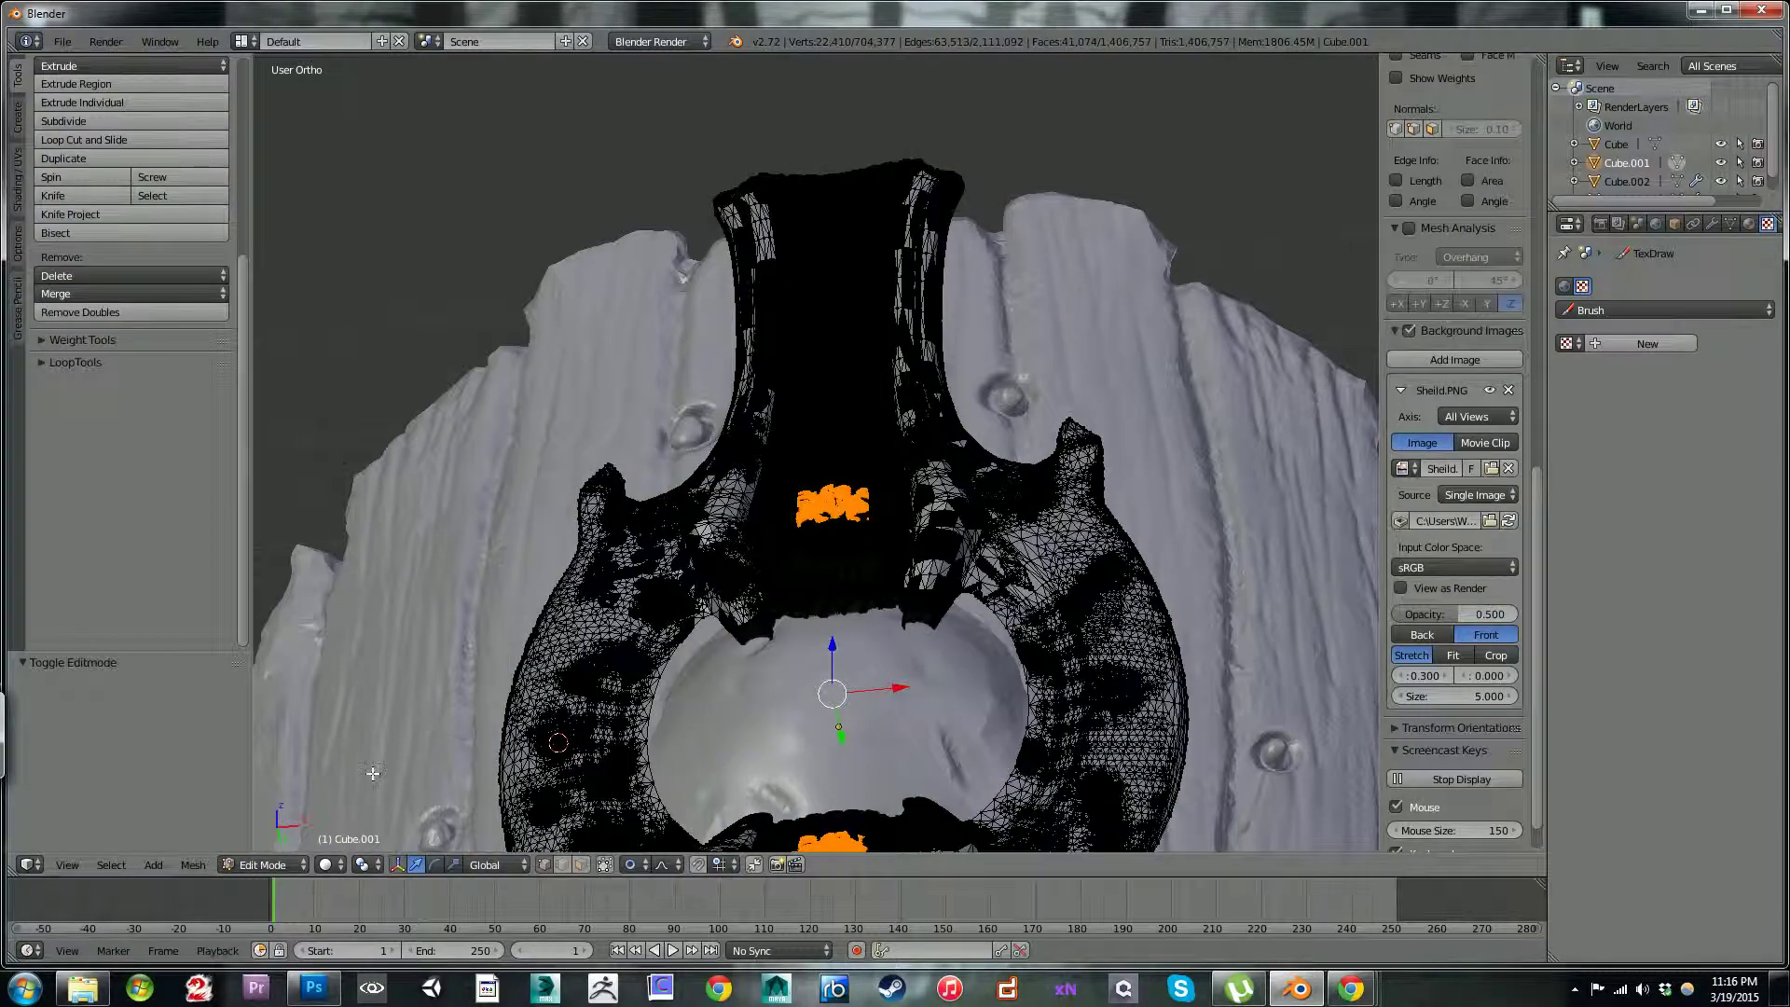
left_click(252, 867)
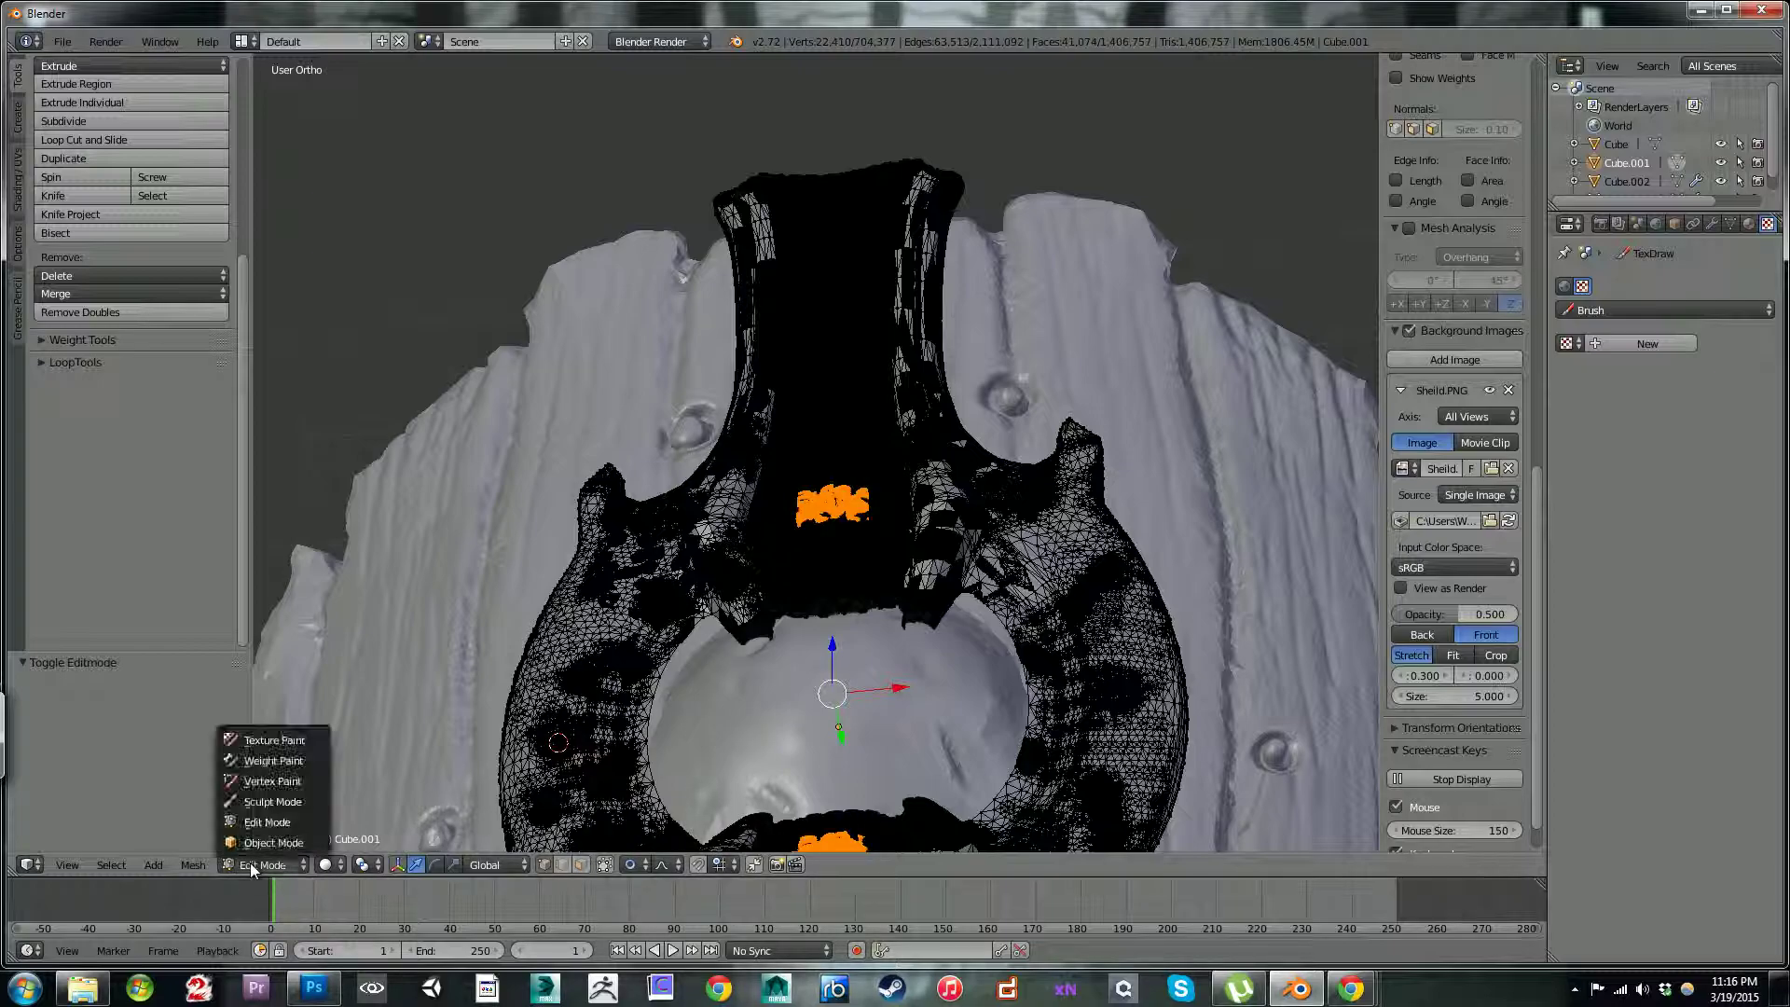
left_click(249, 822)
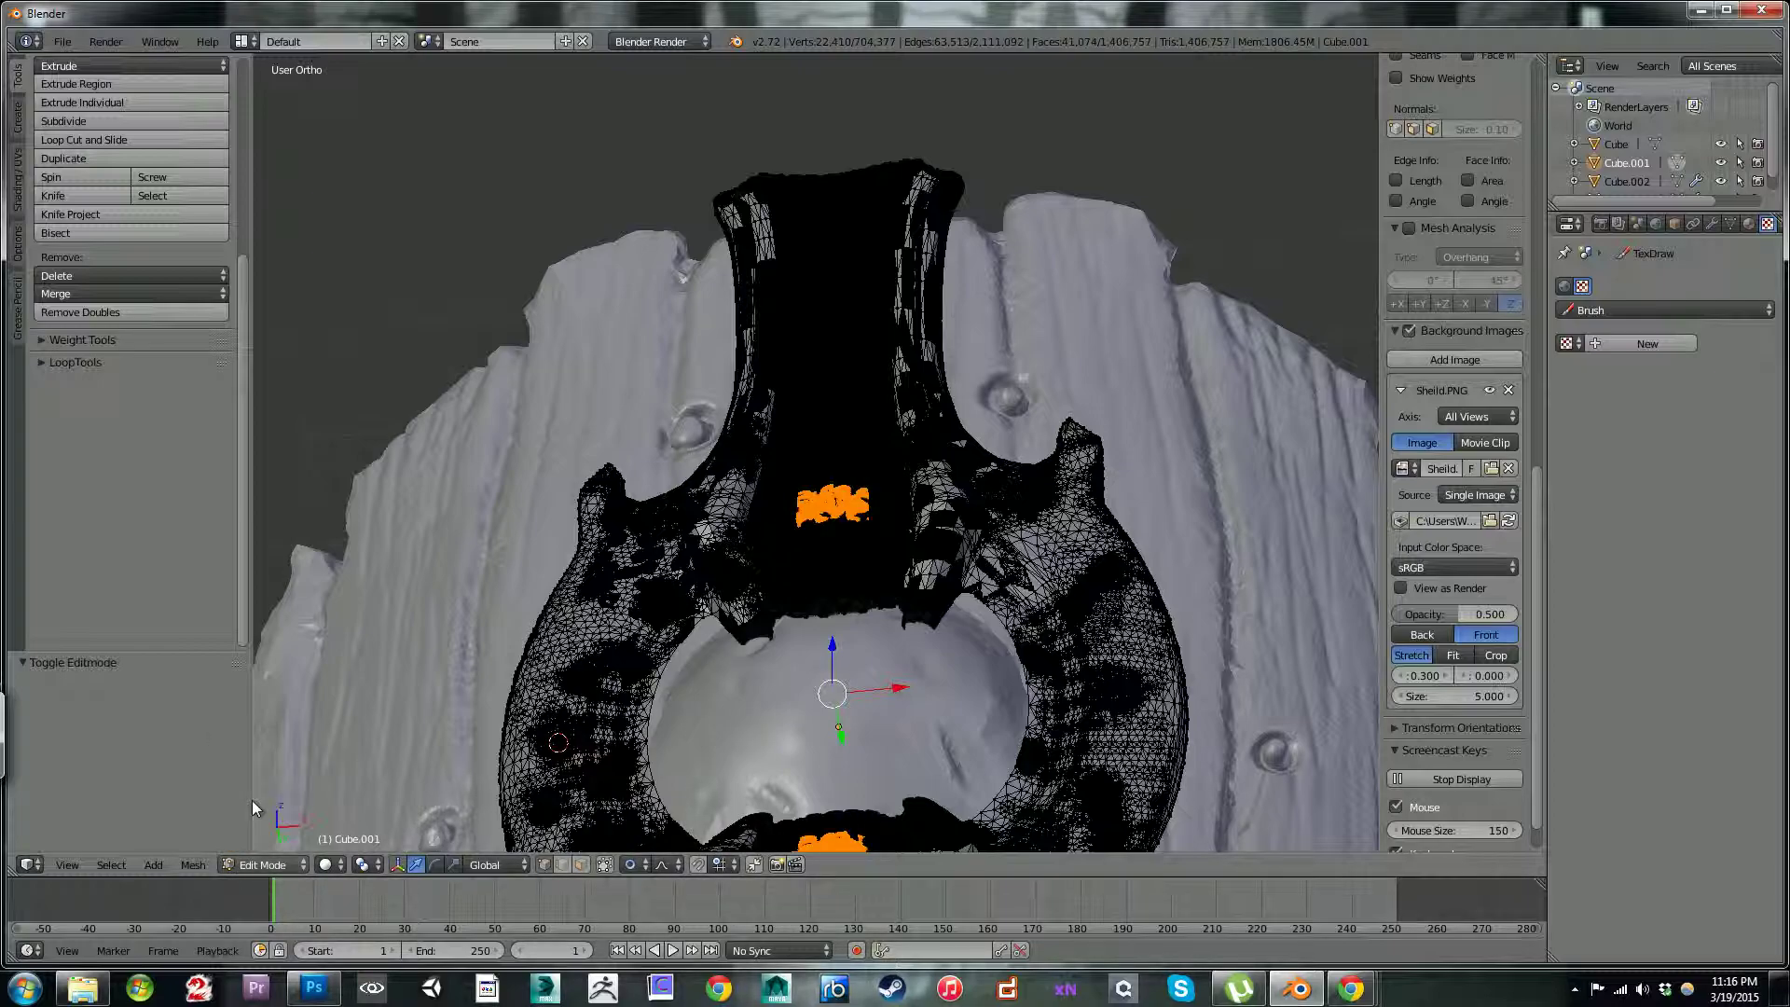
left_click(249, 863)
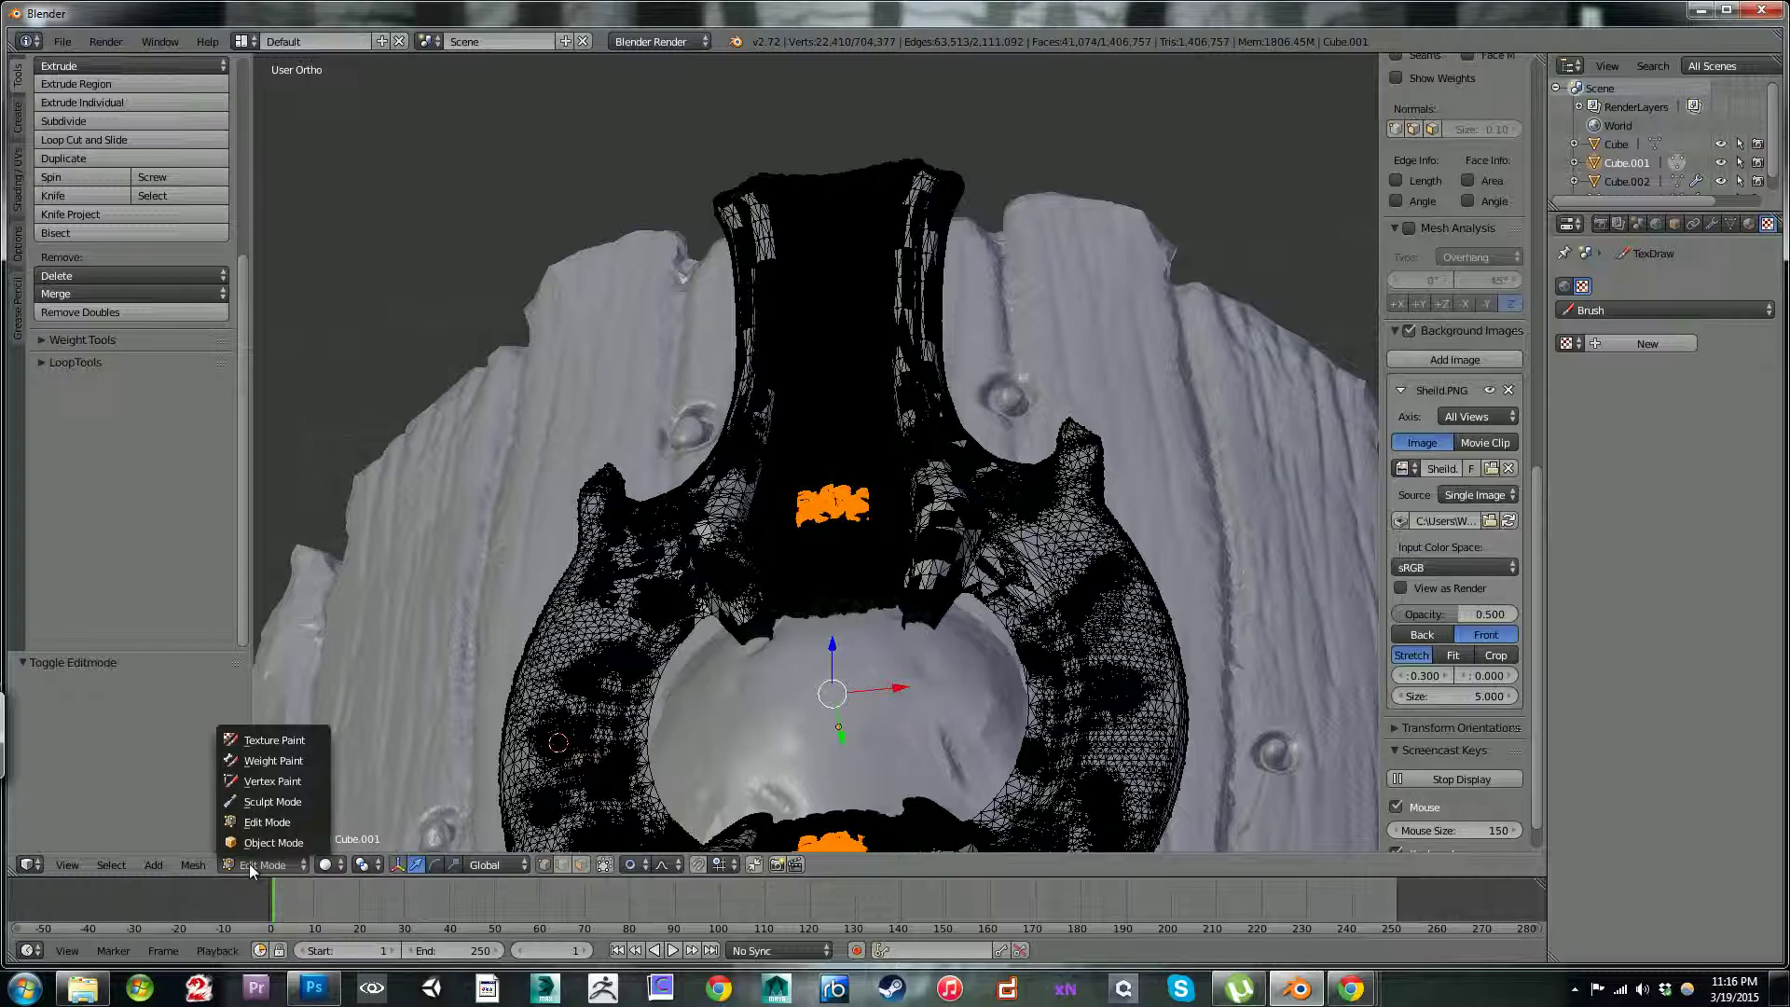
left_click(263, 803)
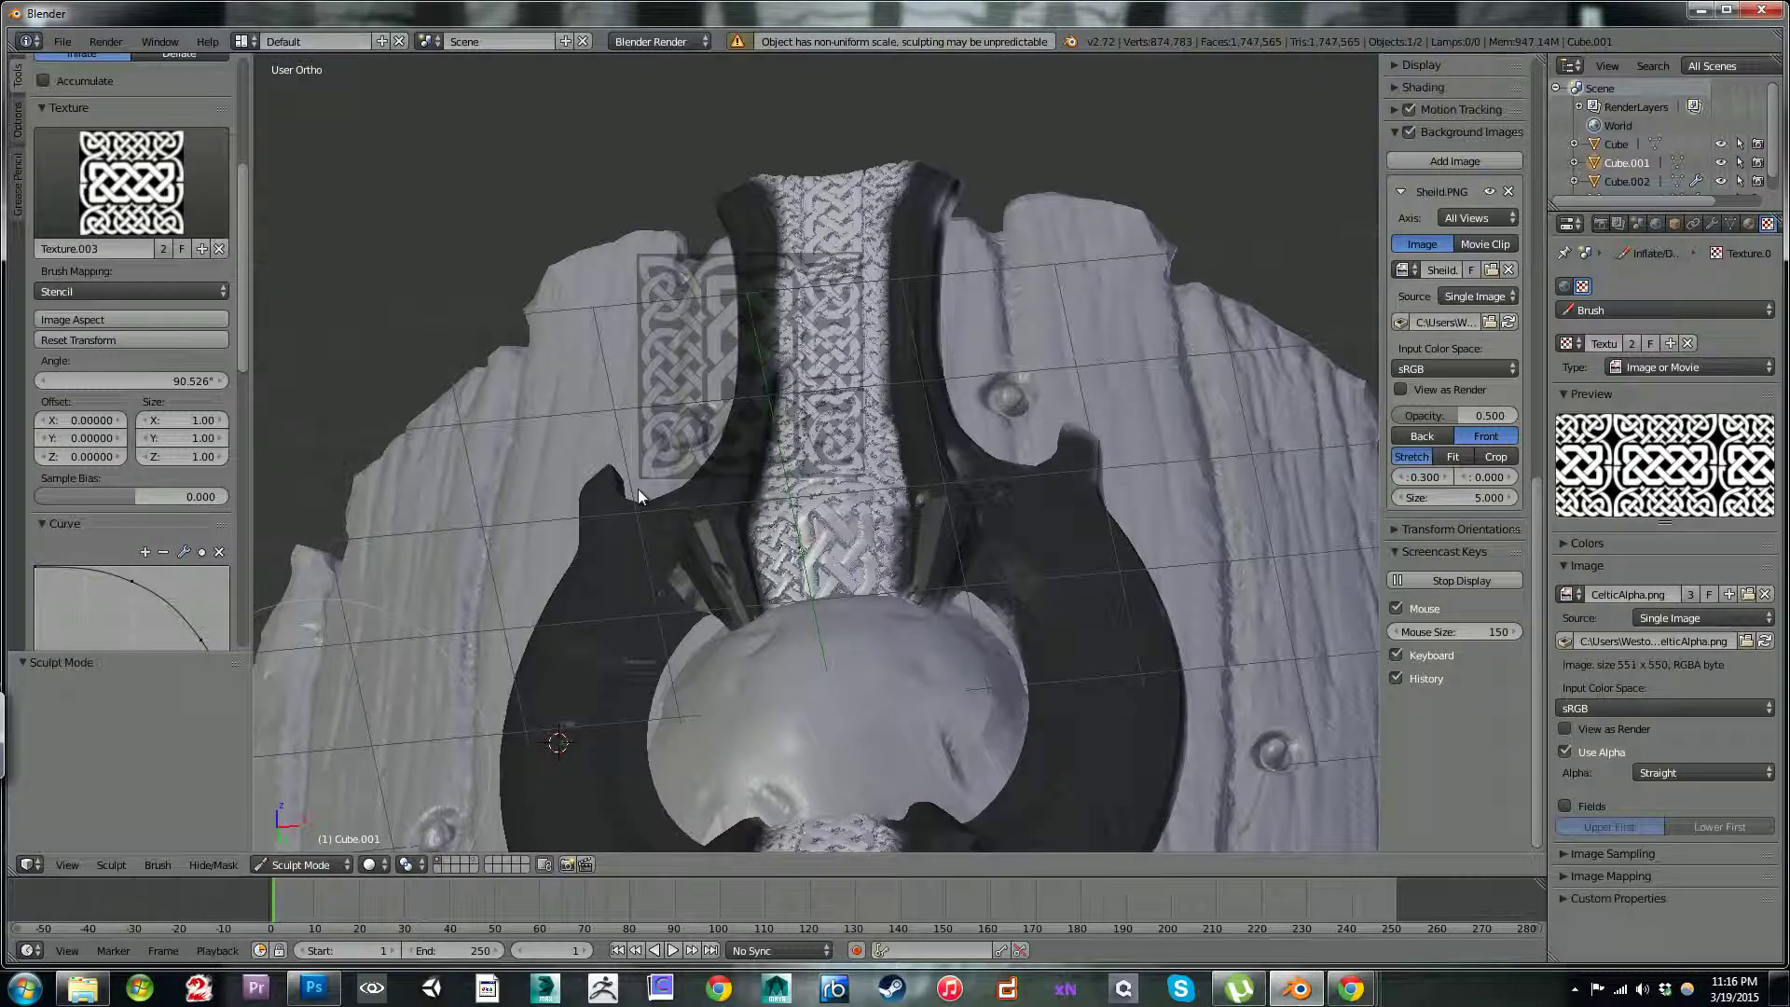
- Set the Inflate/Deflate brush mapping to View Plane and remove the Celtic texture from the brush
left_click(170, 291)
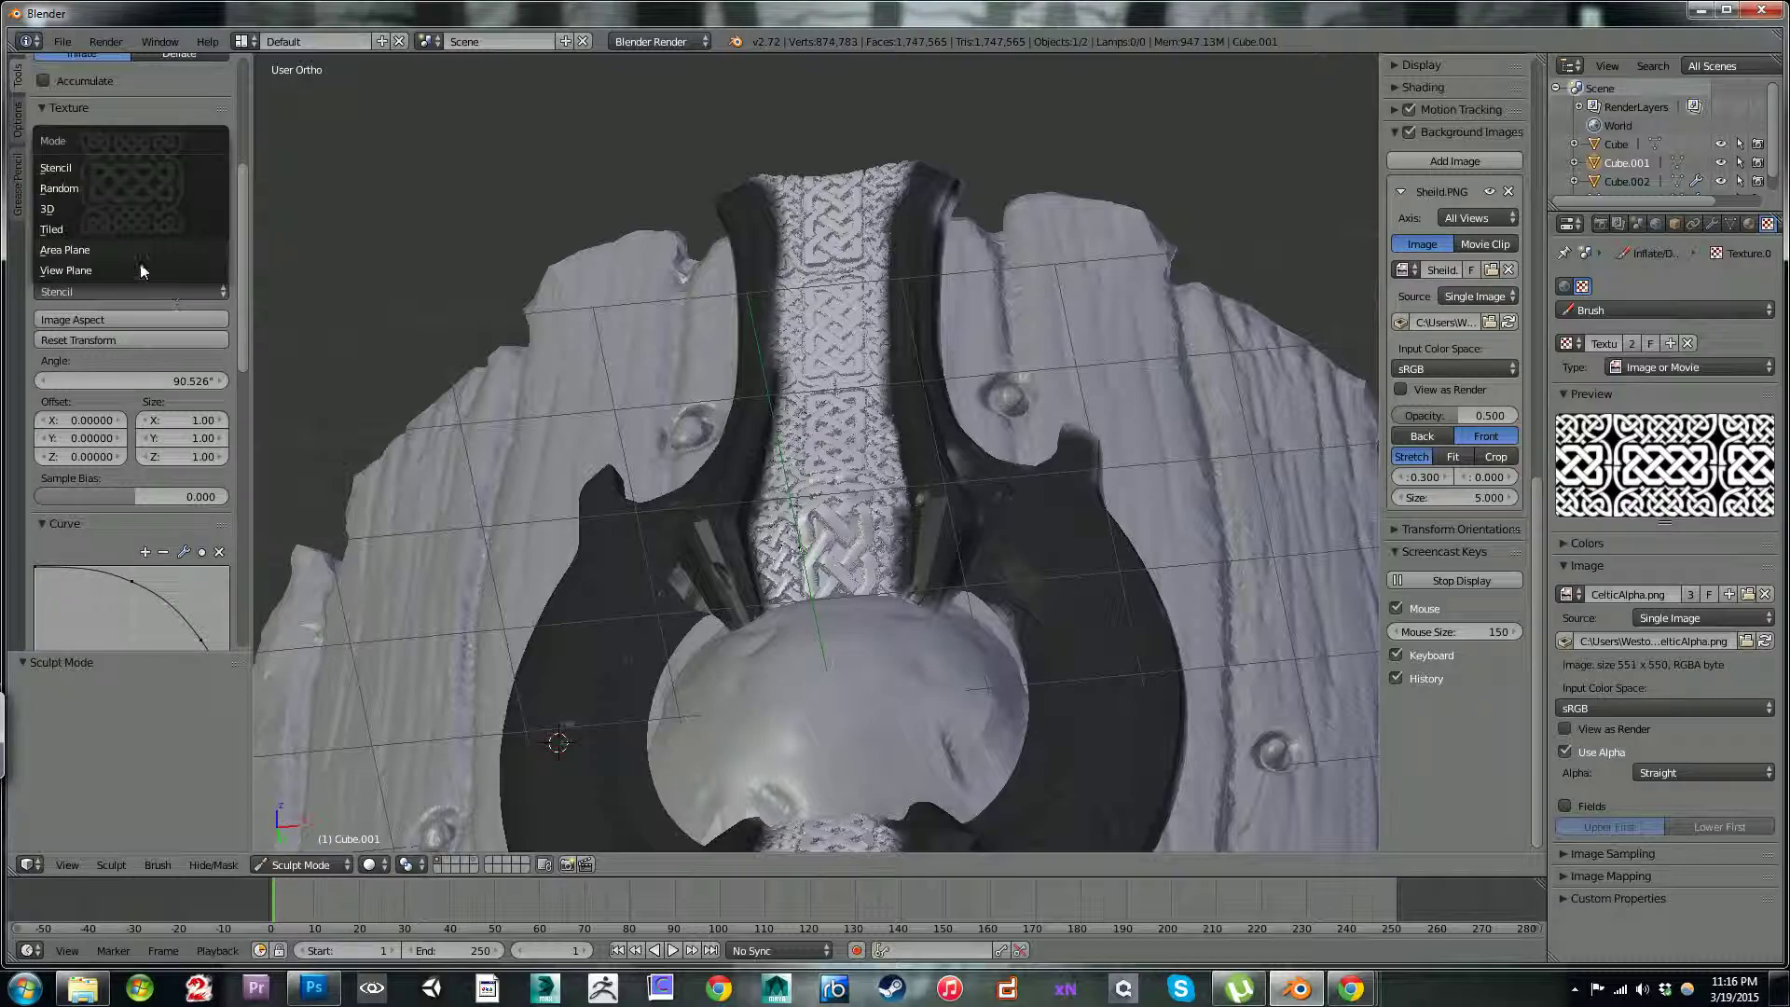
left_click(74, 270)
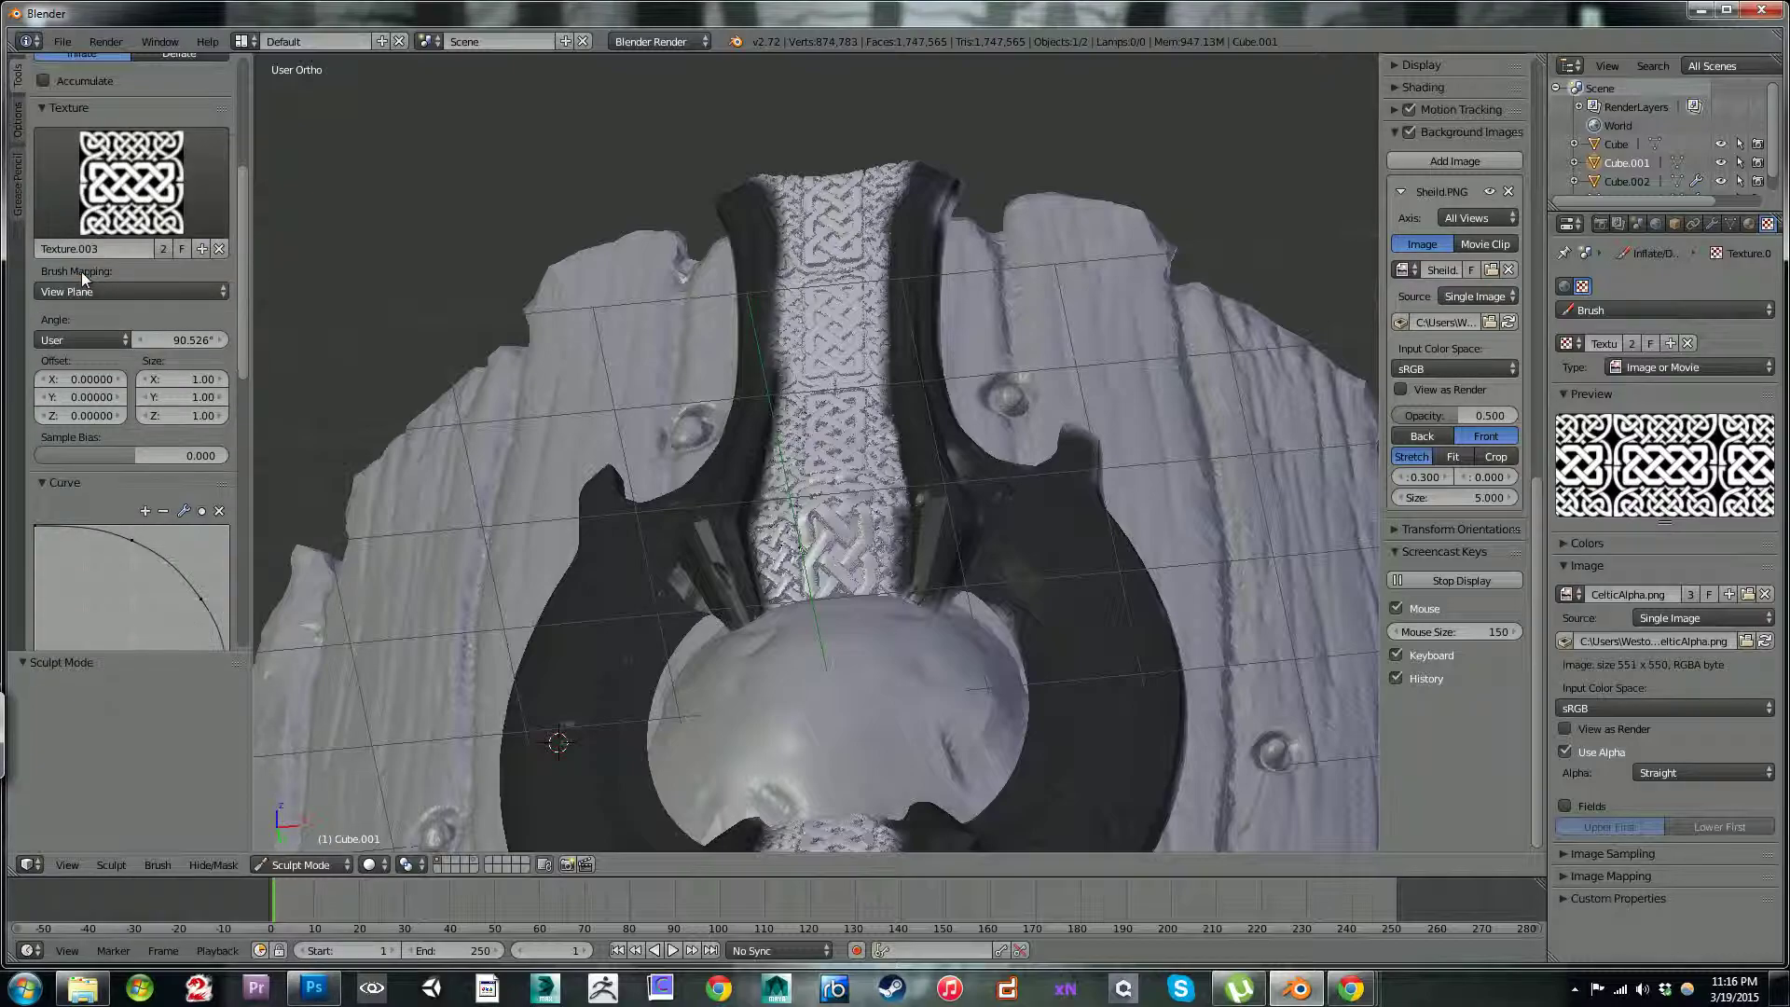
left_click(220, 249)
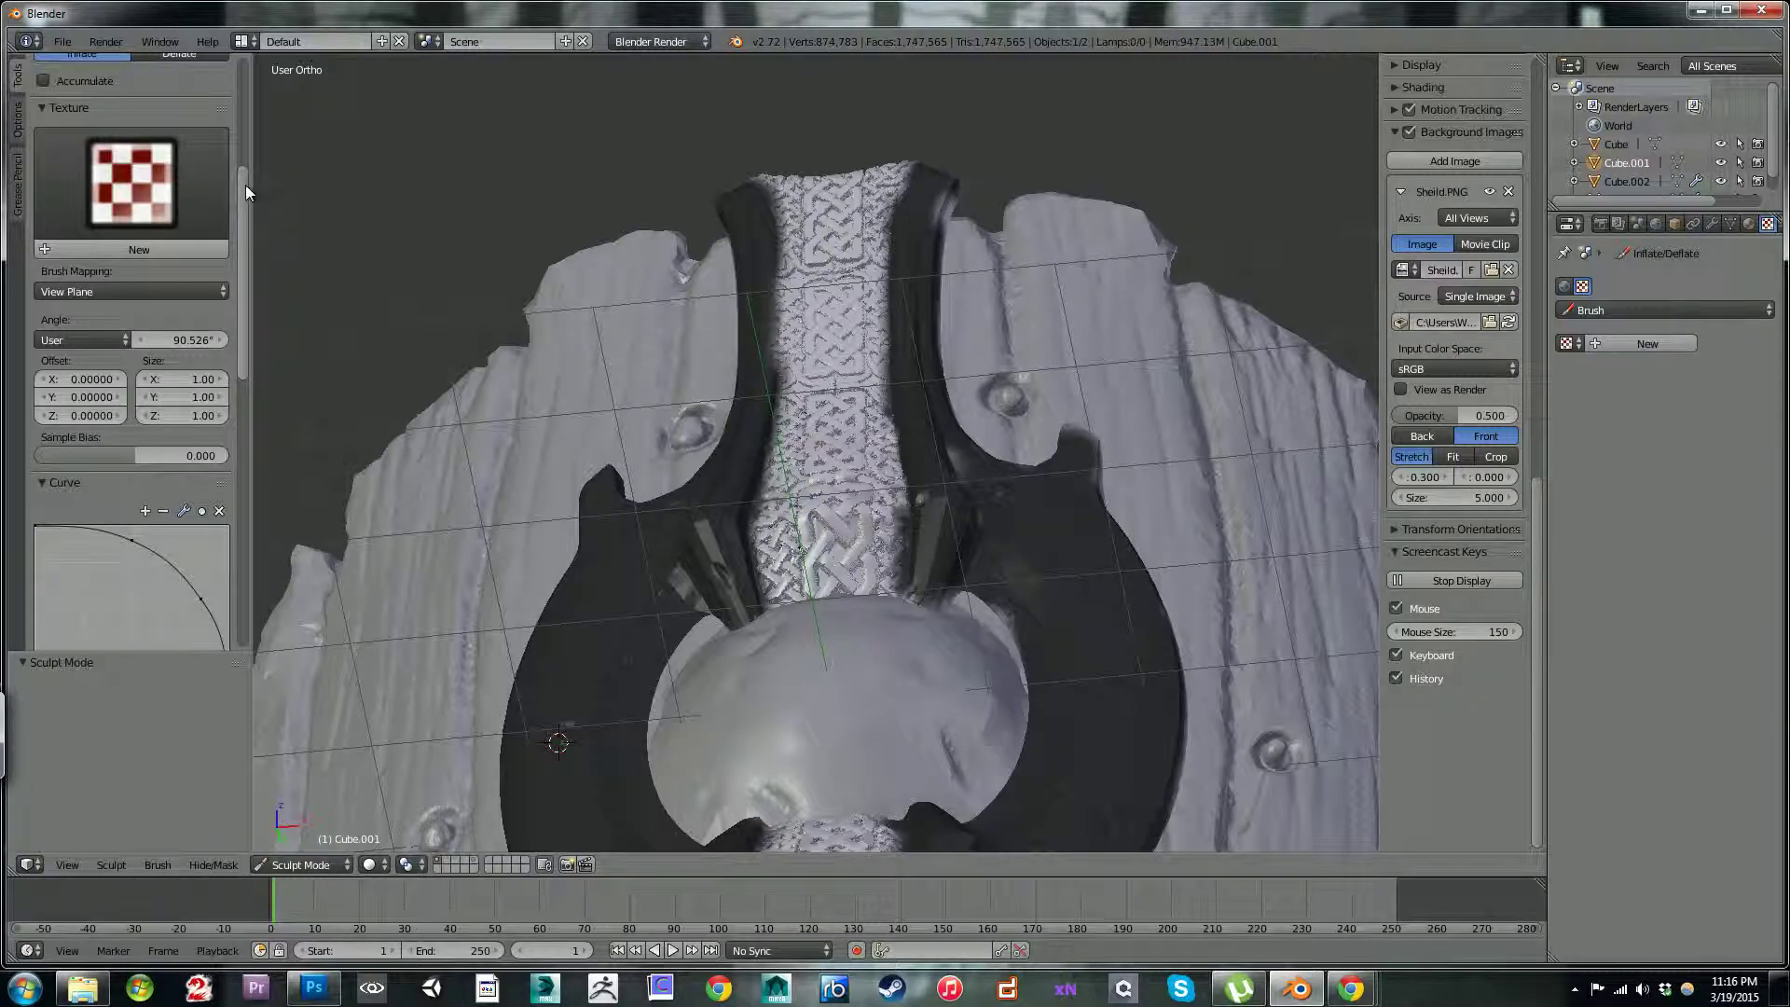
- Smooth the Celtic pattern along the strip above the boss using the Smooth brush with a radius of 131 px
scroll(244, 210, "up", 2)
scroll(245, 112, "up", 6)
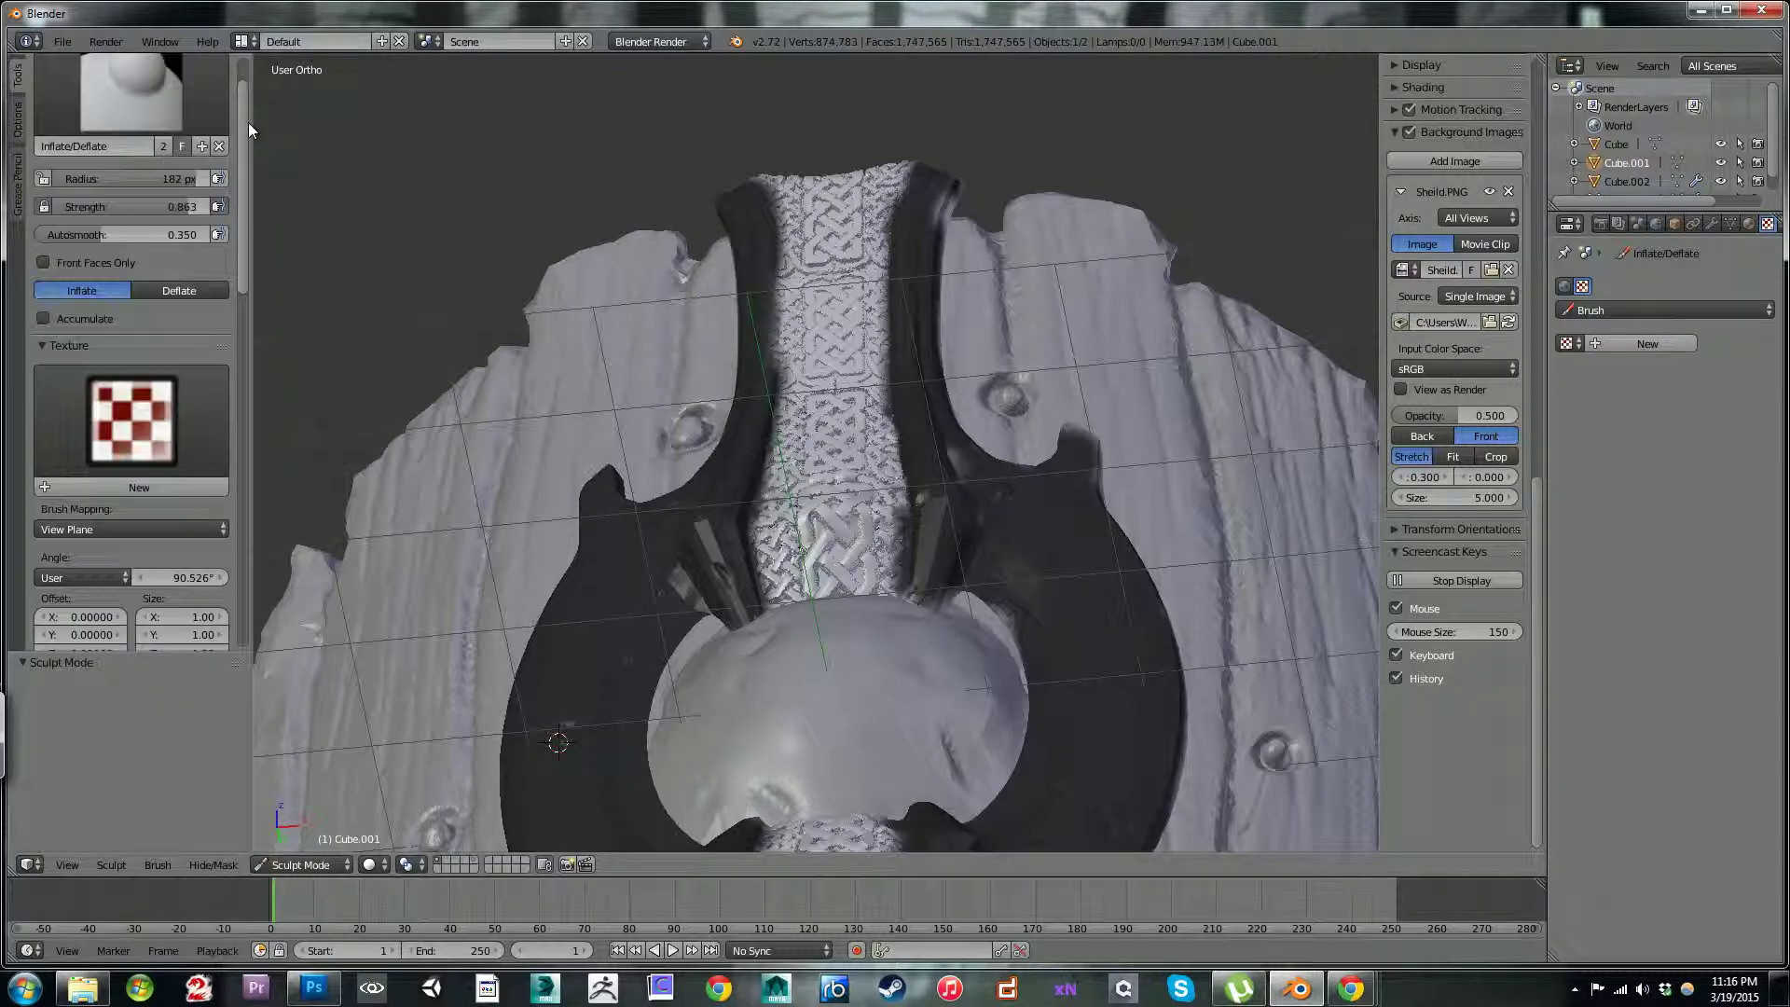
left_click(143, 112)
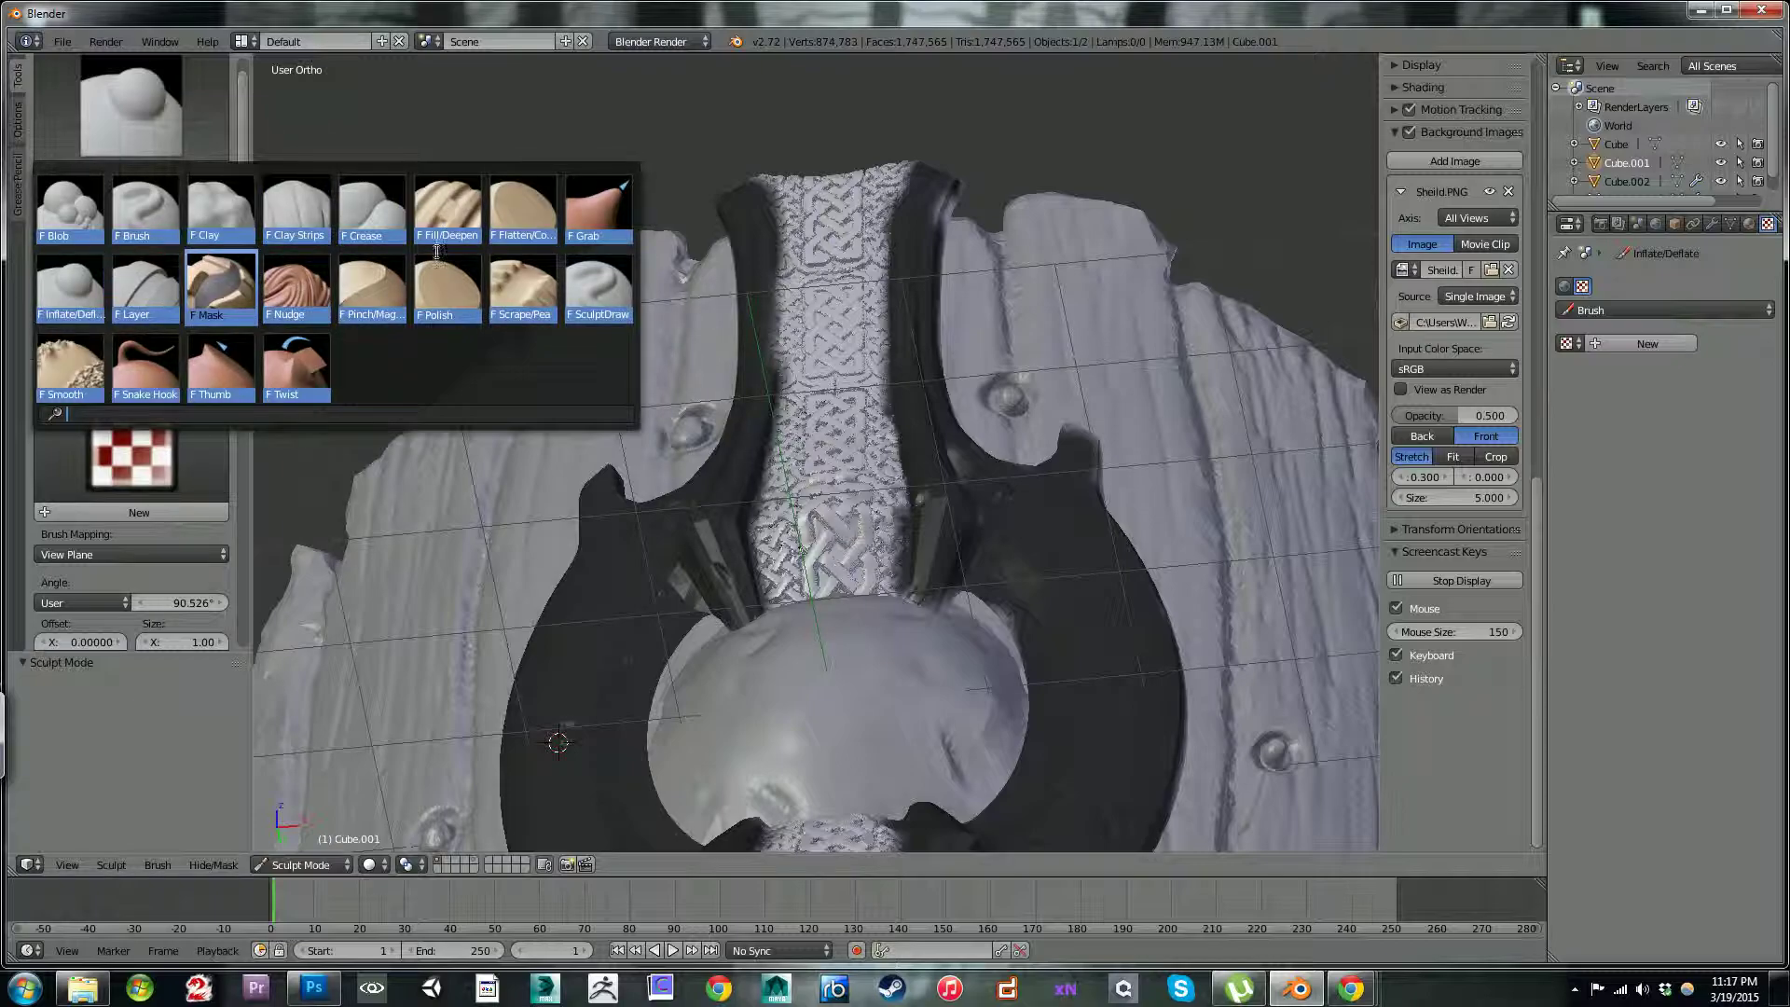
left_click(70, 369)
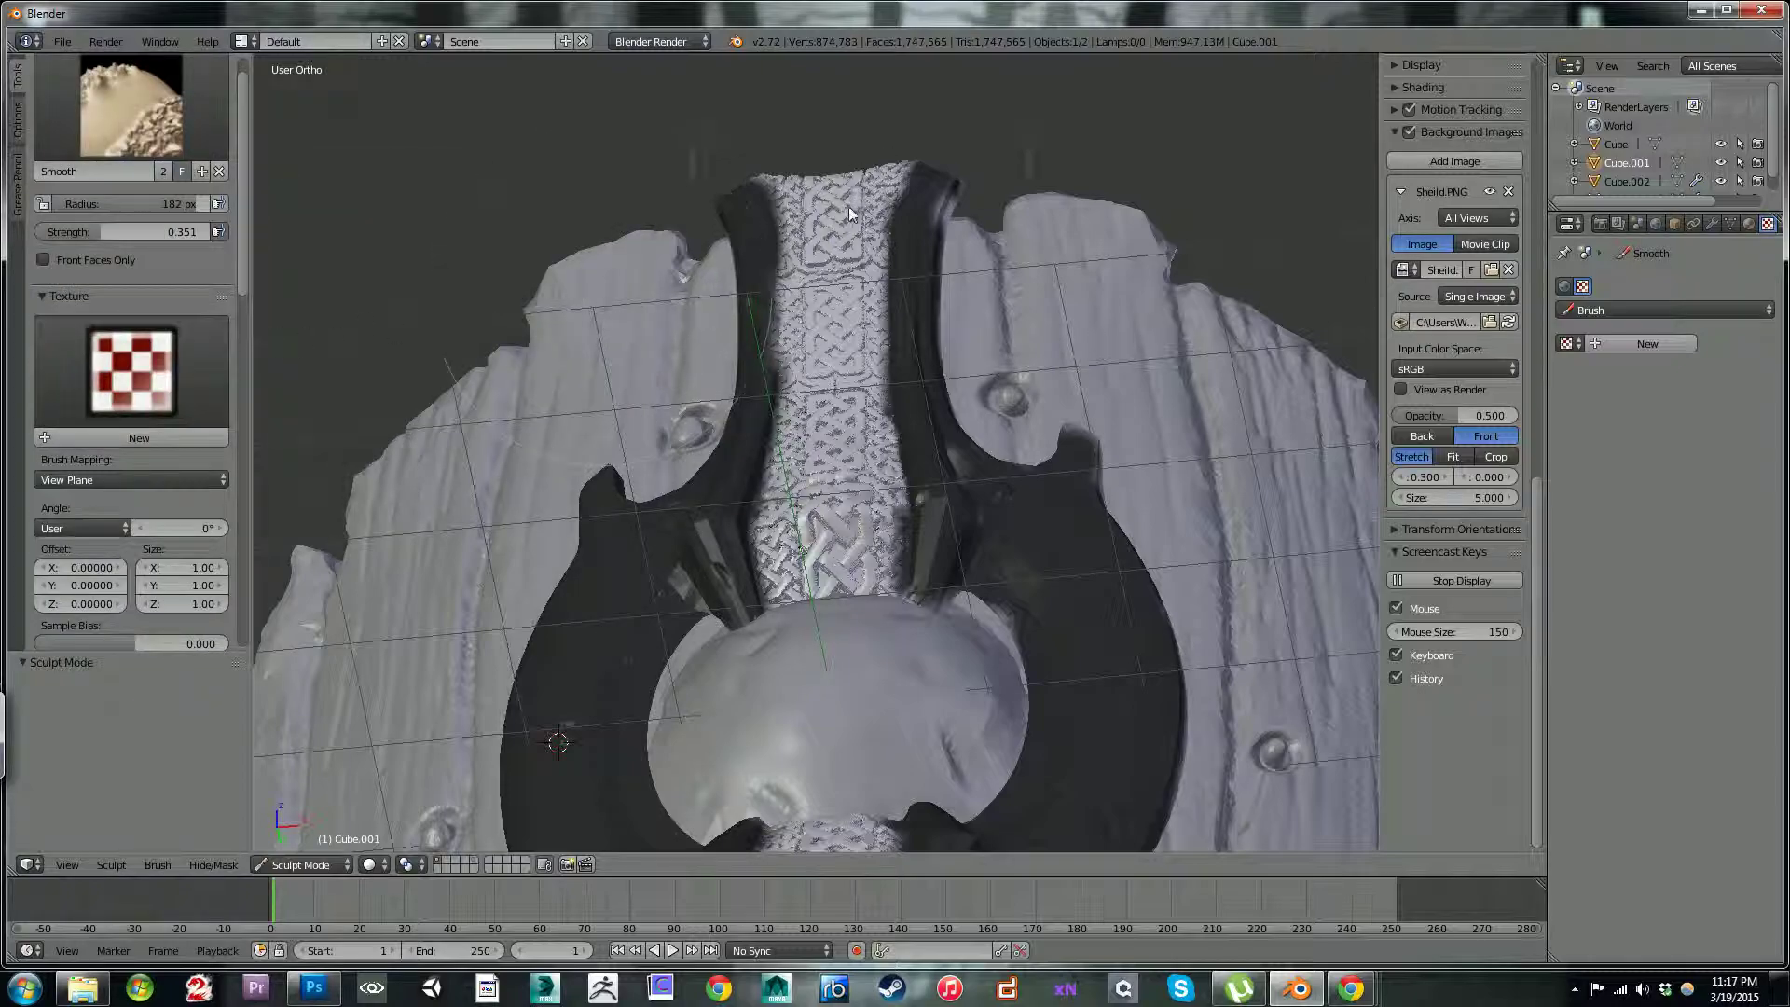
key("bracketleft")
key("bracketleft")
key("bracketleft")
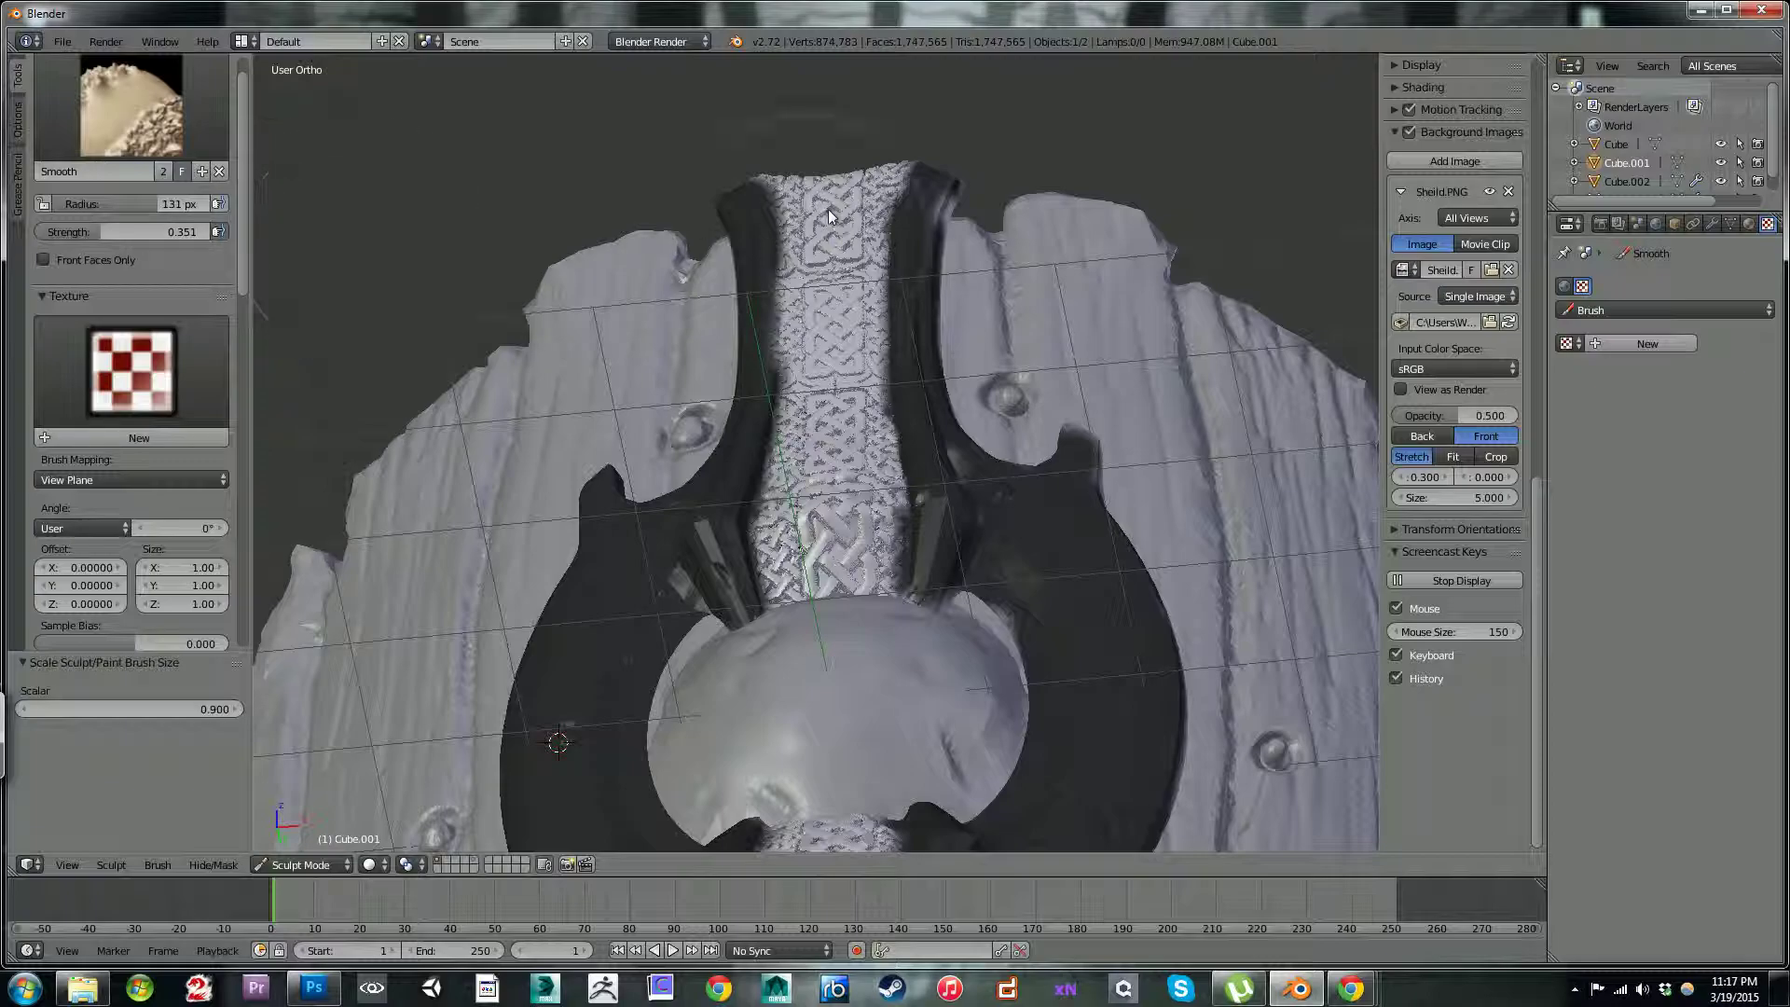
left_click_drag(848, 194, 832, 209)
mouse_move(835, 431)
left_mouse_down()
mouse_move(832, 332)
mouse_move(846, 573)
mouse_move(822, 561)
mouse_move(856, 441)
mouse_move(813, 416)
mouse_move(779, 431)
mouse_move(708, 575)
mouse_move(748, 444)
mouse_move(891, 538)
mouse_move(769, 508)
mouse_move(856, 414)
mouse_move(805, 417)
mouse_move(835, 393)
mouse_move(820, 231)
mouse_move(826, 296)
mouse_move(847, 183)
mouse_move(802, 426)
mouse_move(857, 435)
mouse_move(864, 388)
mouse_move(832, 411)
mouse_move(859, 444)
mouse_move(882, 550)
mouse_move(820, 503)
mouse_move(781, 587)
mouse_move(801, 522)
left_mouse_up()
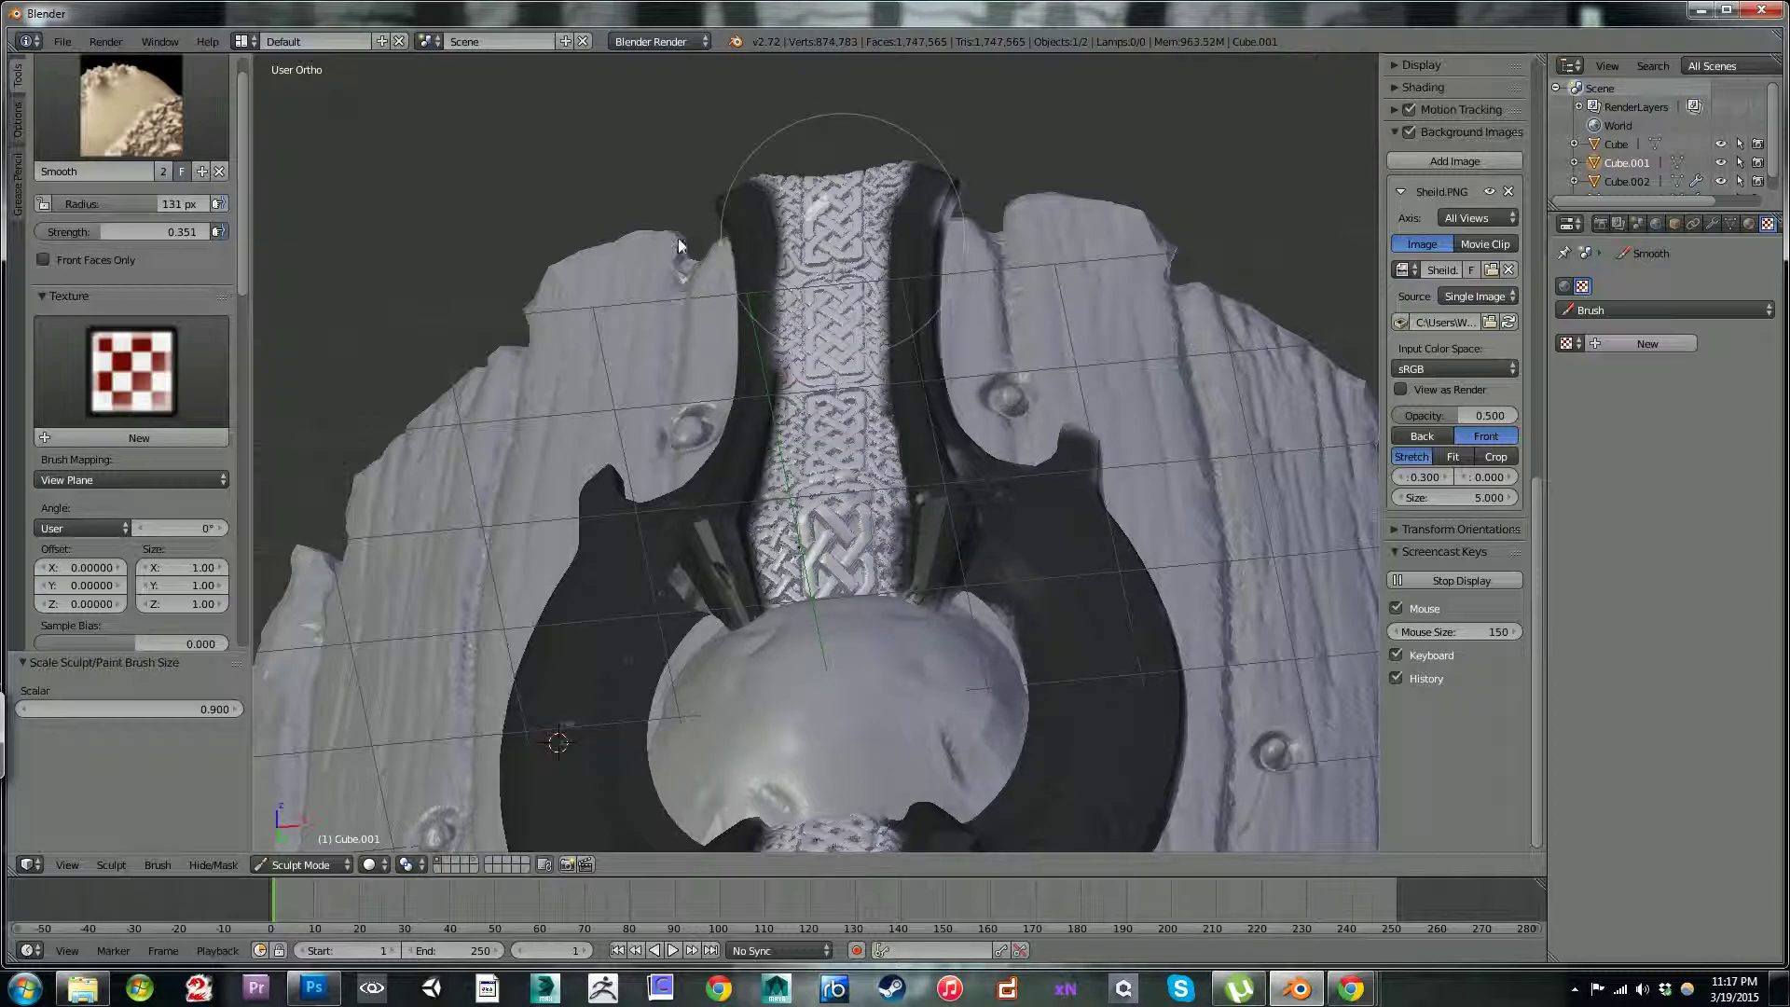
- Widen the tool shelf and review the Smooth brush's stroke, Dyntopo and symmetry settings
scroll(238, 263, "down", 3)
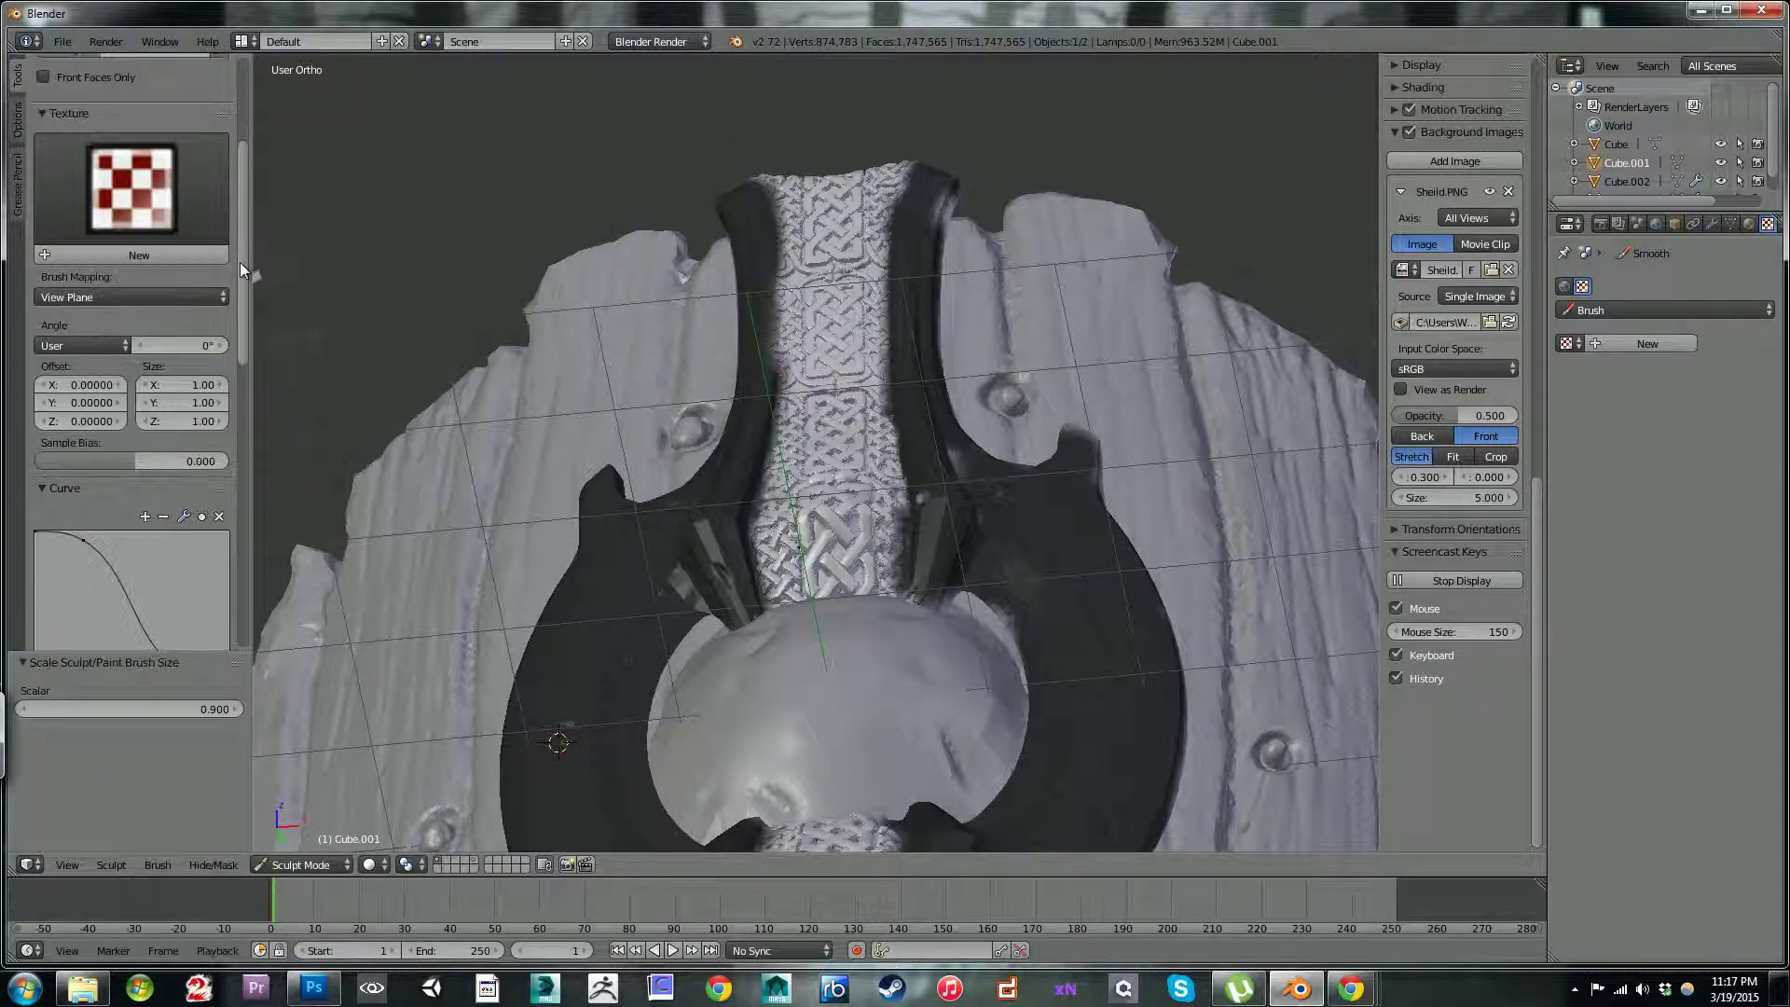
left_click_drag(248, 305, 269, 308)
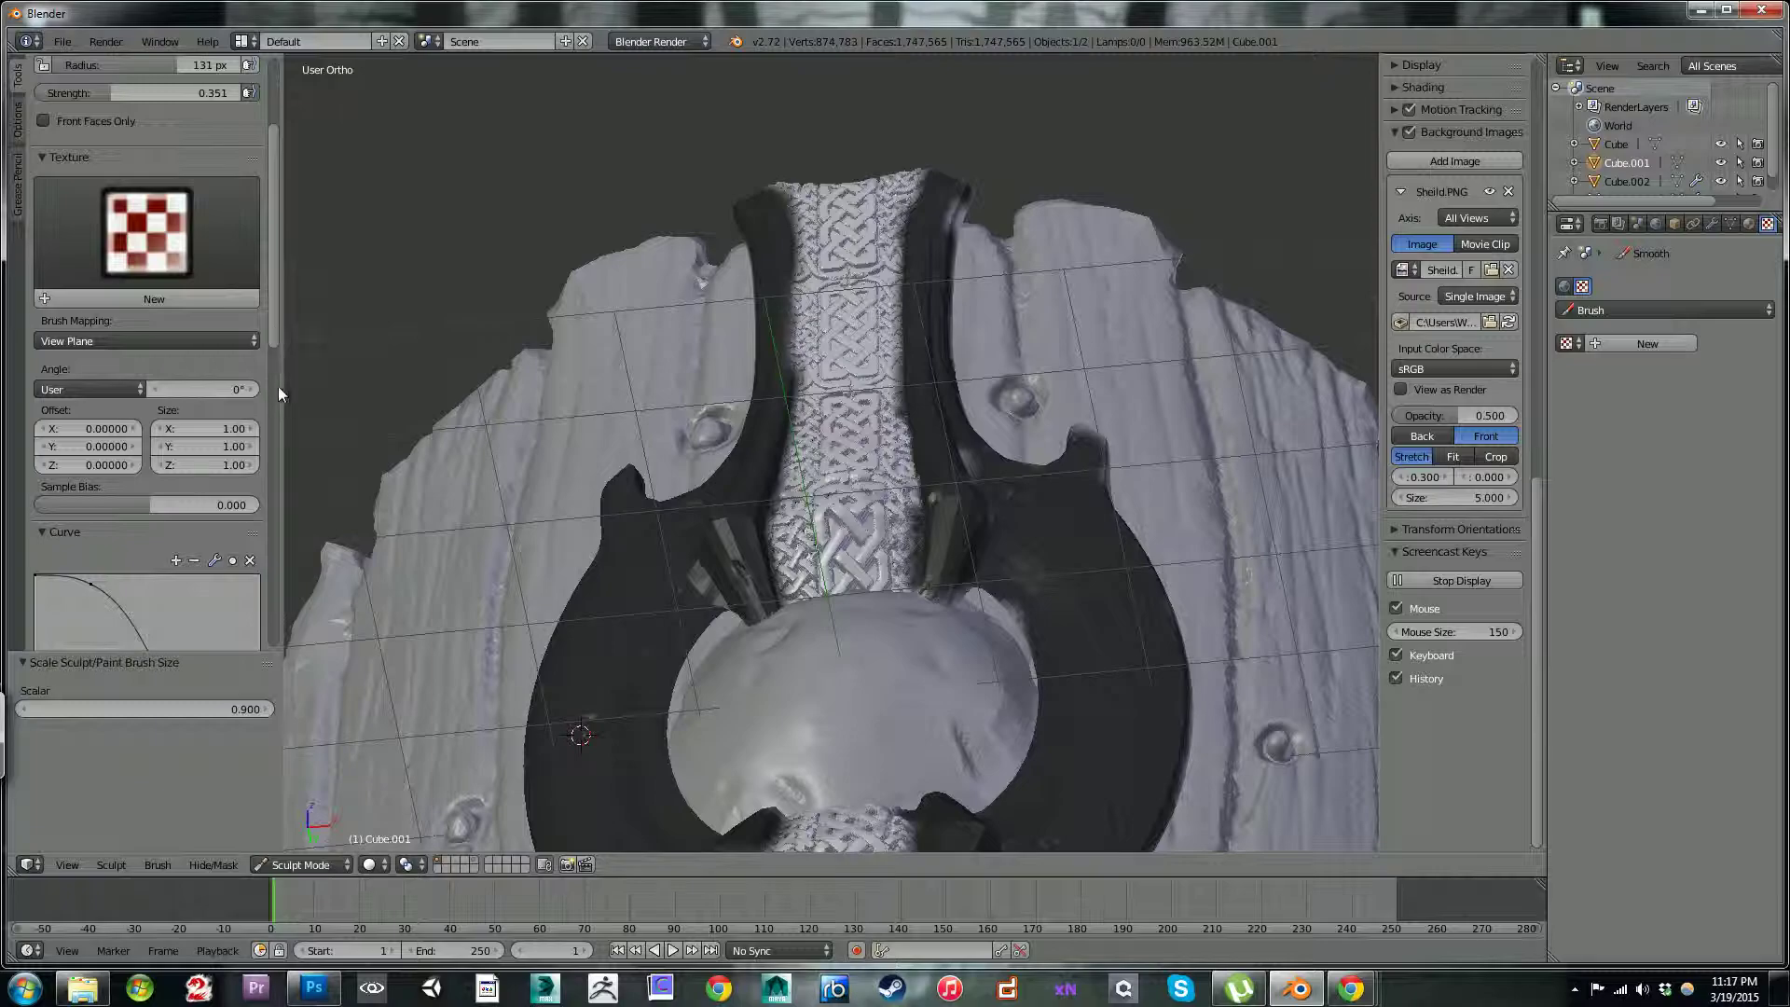
scroll(277, 382, "down", 9)
scroll(282, 503, "down", 5)
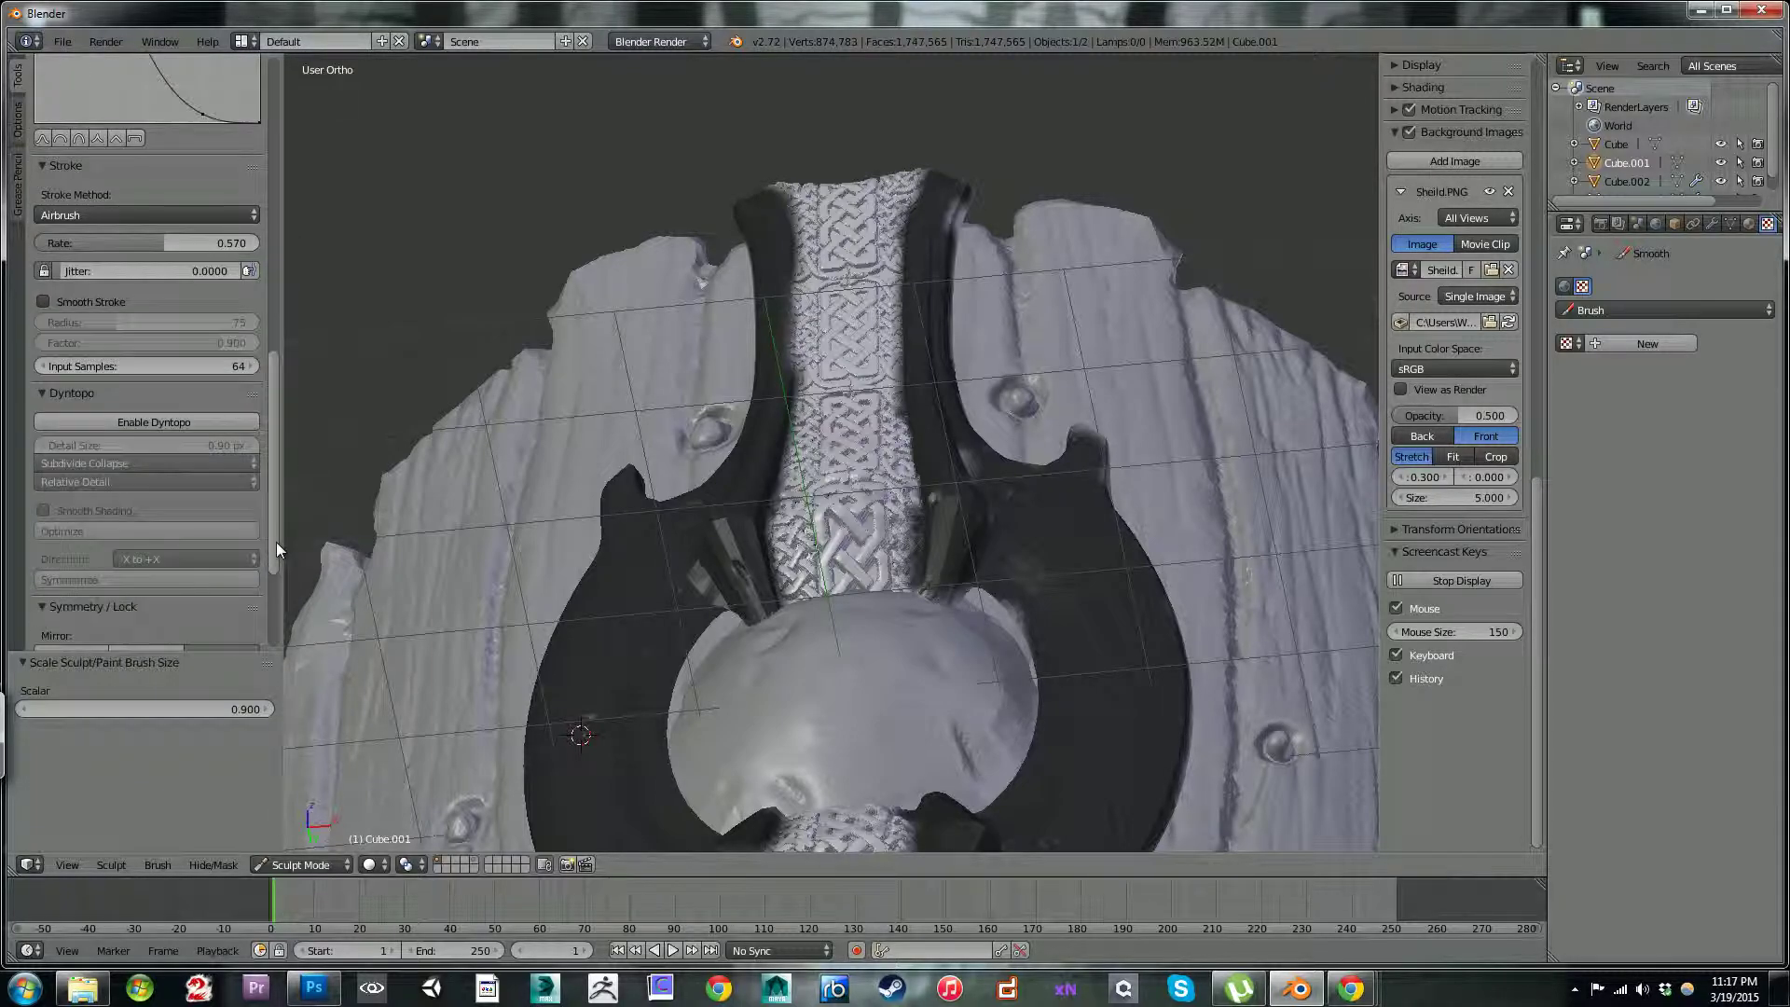
scroll(277, 559, "up", 12)
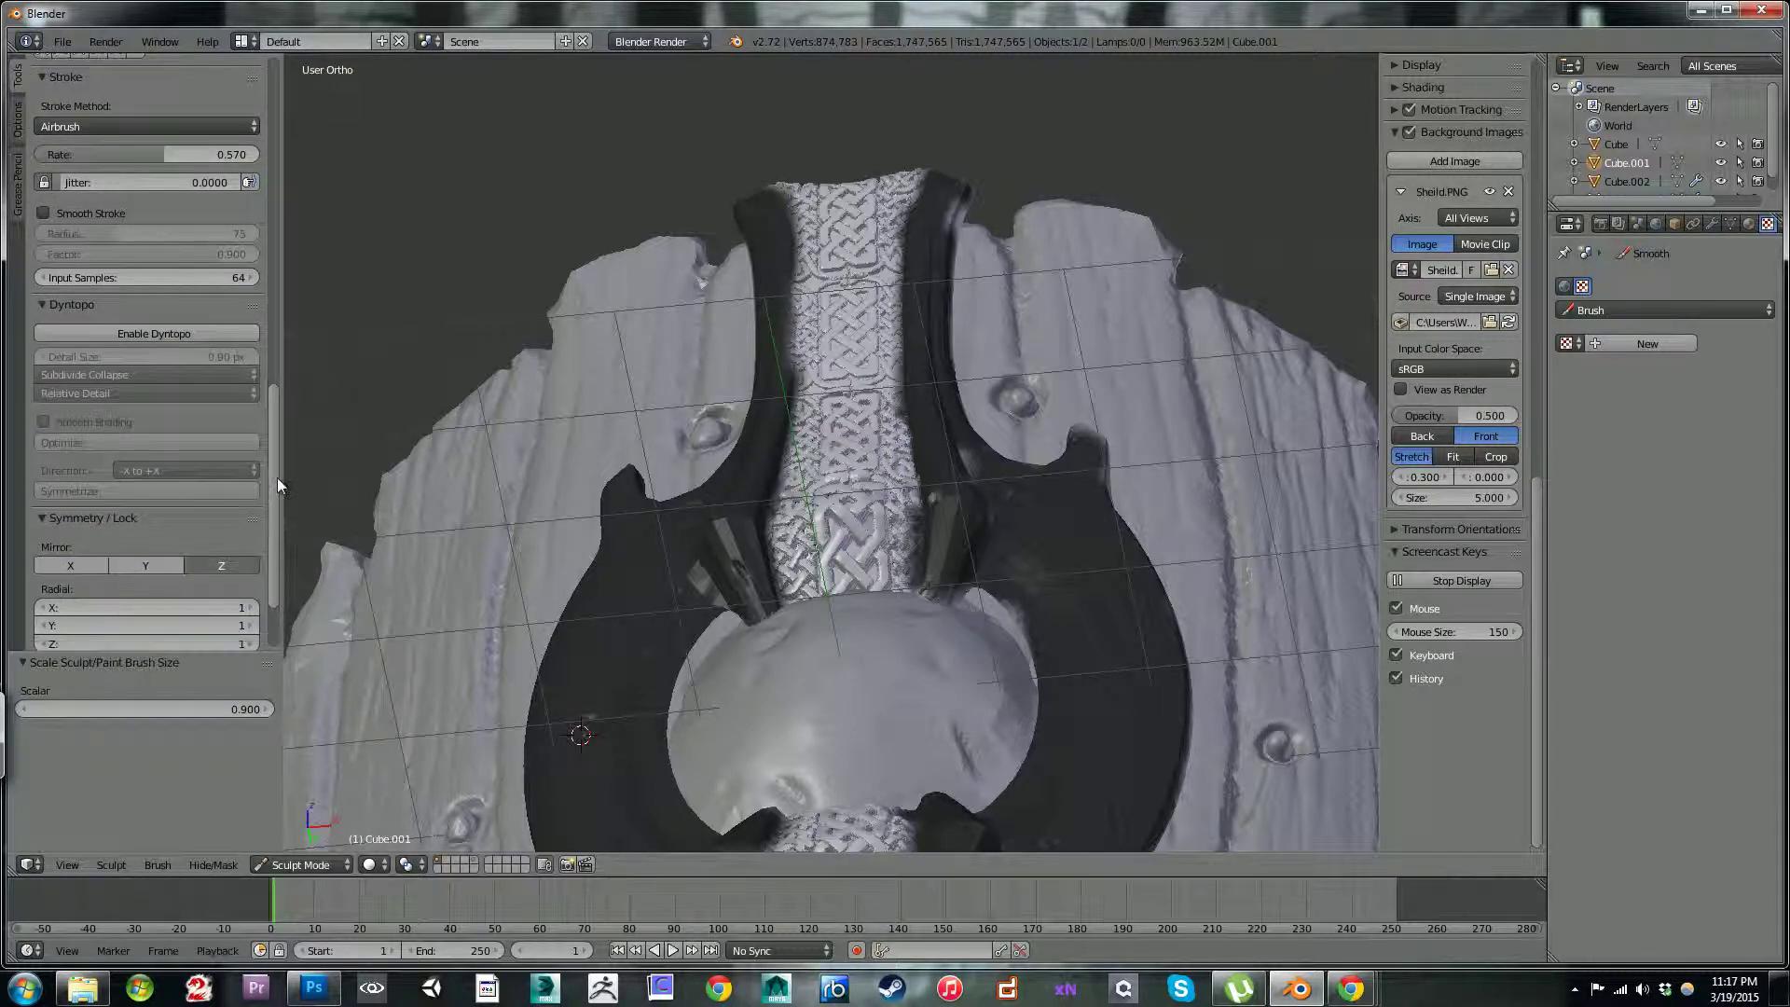
scroll(263, 227, "up", 6)
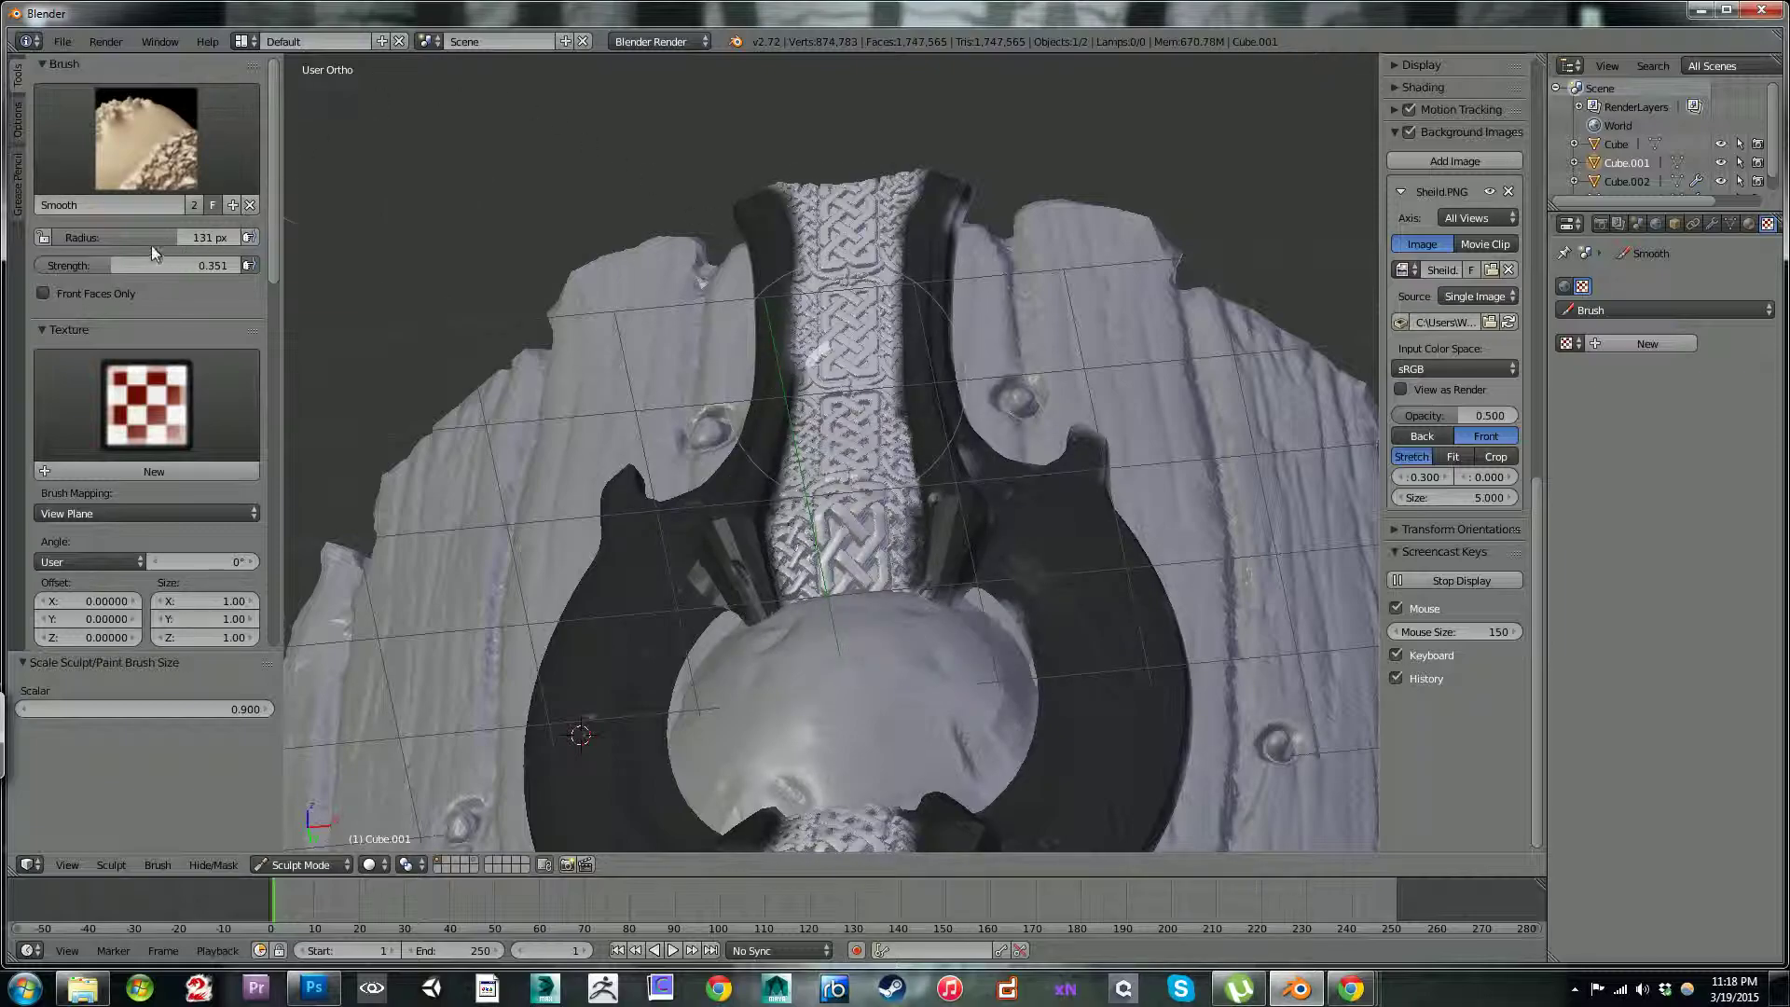
- Raise the Smooth brush strength to 0.656 and smooth the Celtic pattern along the whole strip above the boss
left_click_drag(121, 265, 170, 267)
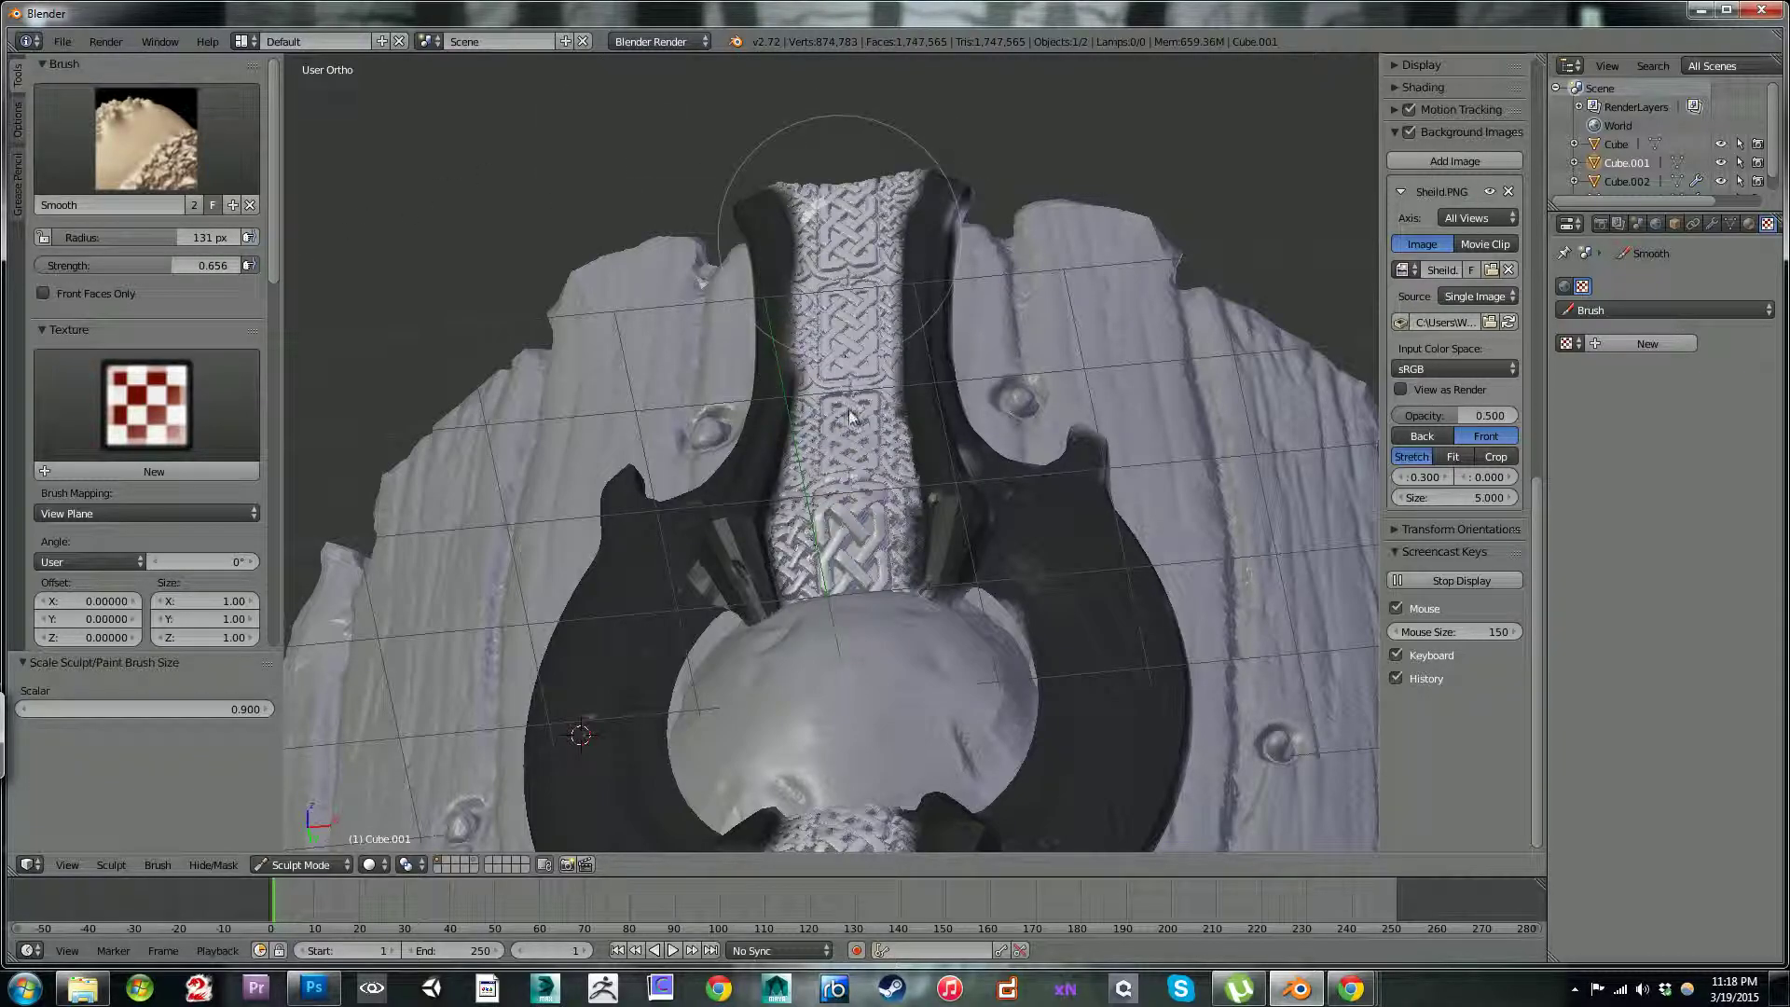
mouse_move(846, 494)
left_mouse_down()
mouse_move(869, 556)
mouse_move(882, 544)
mouse_move(808, 557)
mouse_move(736, 527)
mouse_move(897, 534)
mouse_move(871, 504)
mouse_move(843, 355)
mouse_move(836, 181)
mouse_move(902, 197)
mouse_move(879, 244)
left_mouse_up()
mouse_move(797, 183)
left_mouse_down()
mouse_move(800, 399)
mouse_move(865, 417)
mouse_move(877, 579)
mouse_move(808, 552)
mouse_move(823, 511)
mouse_move(896, 487)
mouse_move(830, 477)
mouse_move(852, 486)
left_mouse_up()
mouse_move(835, 484)
left_mouse_down()
mouse_move(861, 475)
mouse_move(850, 457)
left_mouse_up()
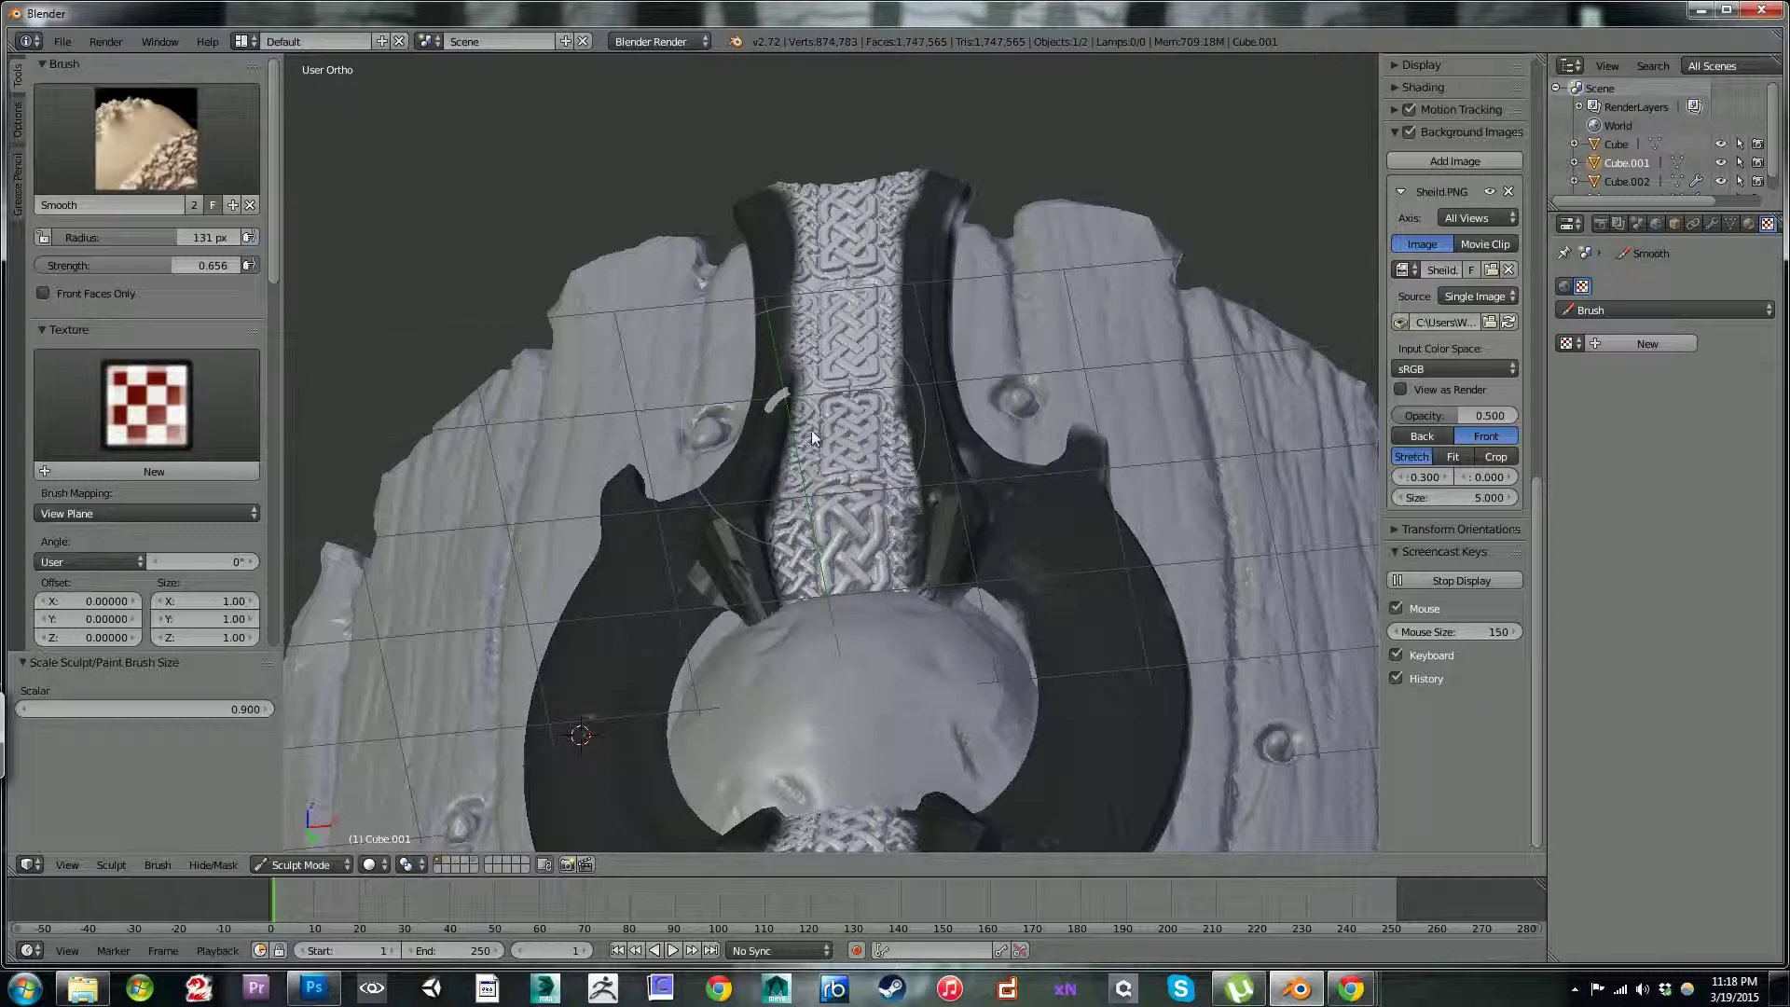
mouse_move(897, 170)
left_mouse_down()
mouse_move(865, 192)
mouse_move(792, 181)
left_mouse_up()
mouse_move(806, 477)
left_mouse_down()
mouse_move(809, 448)
mouse_move(804, 483)
mouse_move(902, 499)
mouse_move(885, 337)
mouse_move(804, 257)
mouse_move(809, 367)
mouse_move(837, 240)
mouse_move(882, 206)
mouse_move(862, 177)
mouse_move(883, 345)
mouse_move(828, 285)
mouse_move(830, 427)
mouse_move(852, 485)
mouse_move(787, 89)
left_mouse_up()
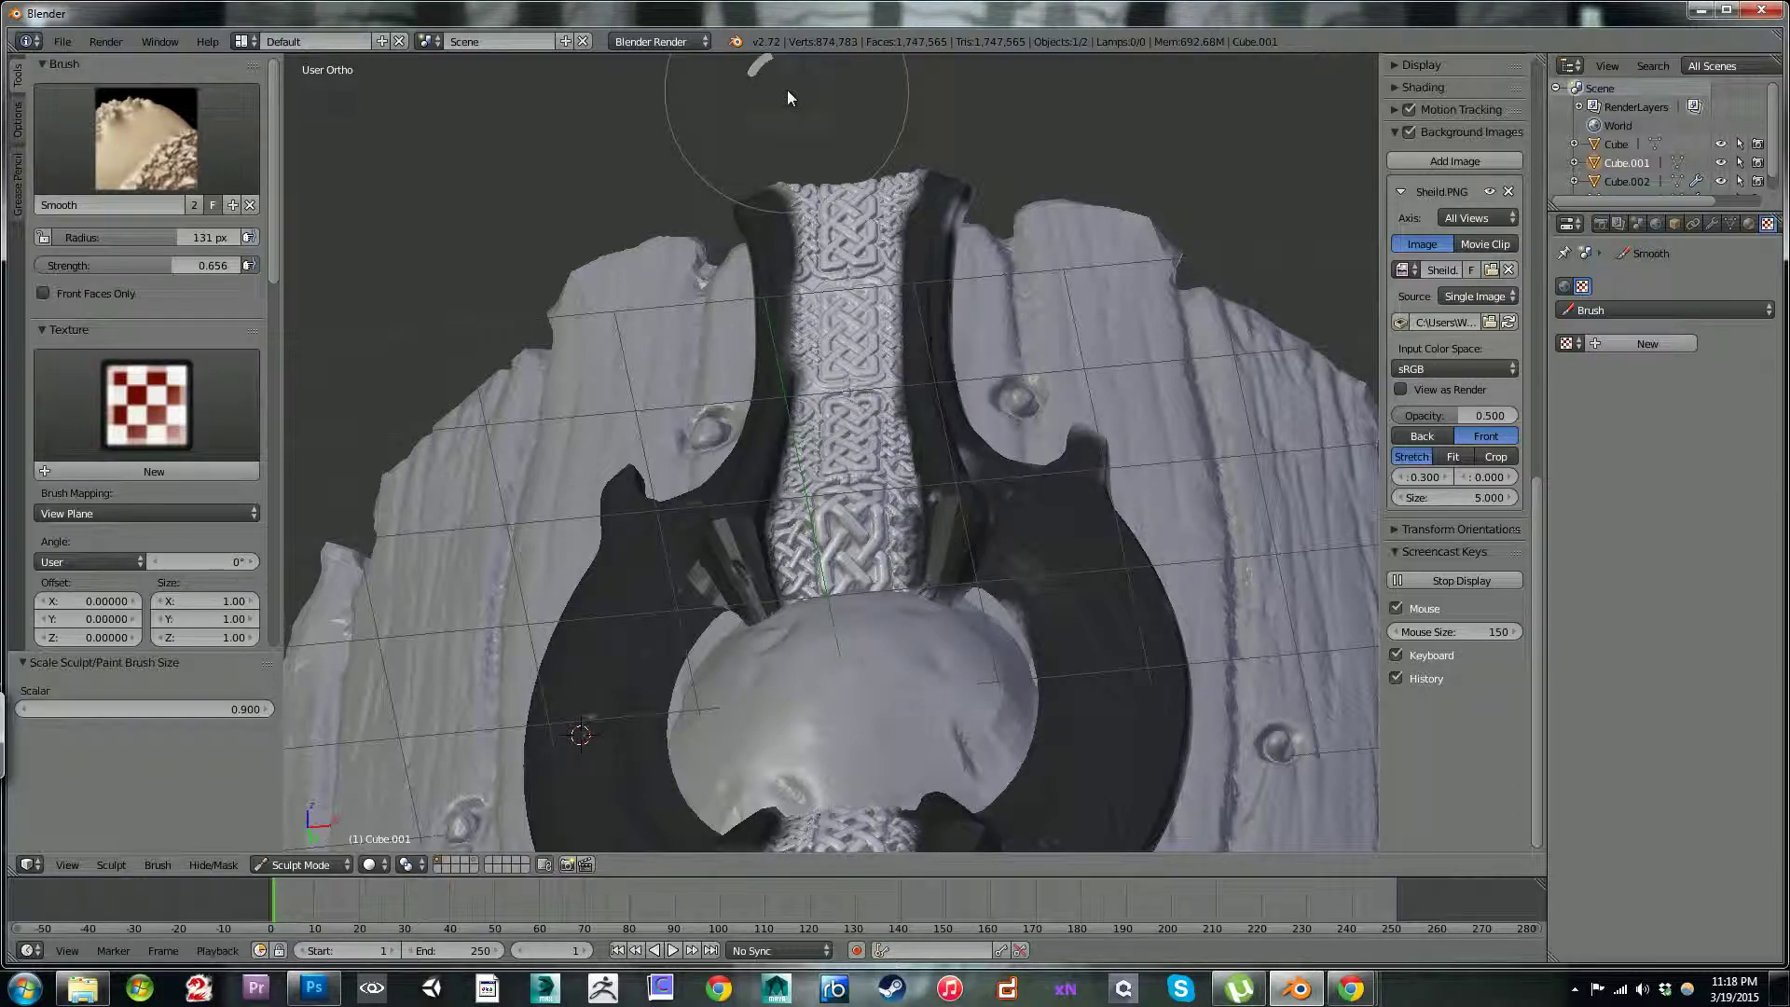
- Bring the whole shield into view and switch the metal frame to Object Mode
middle_click_drag(865, 479, 841, 393)
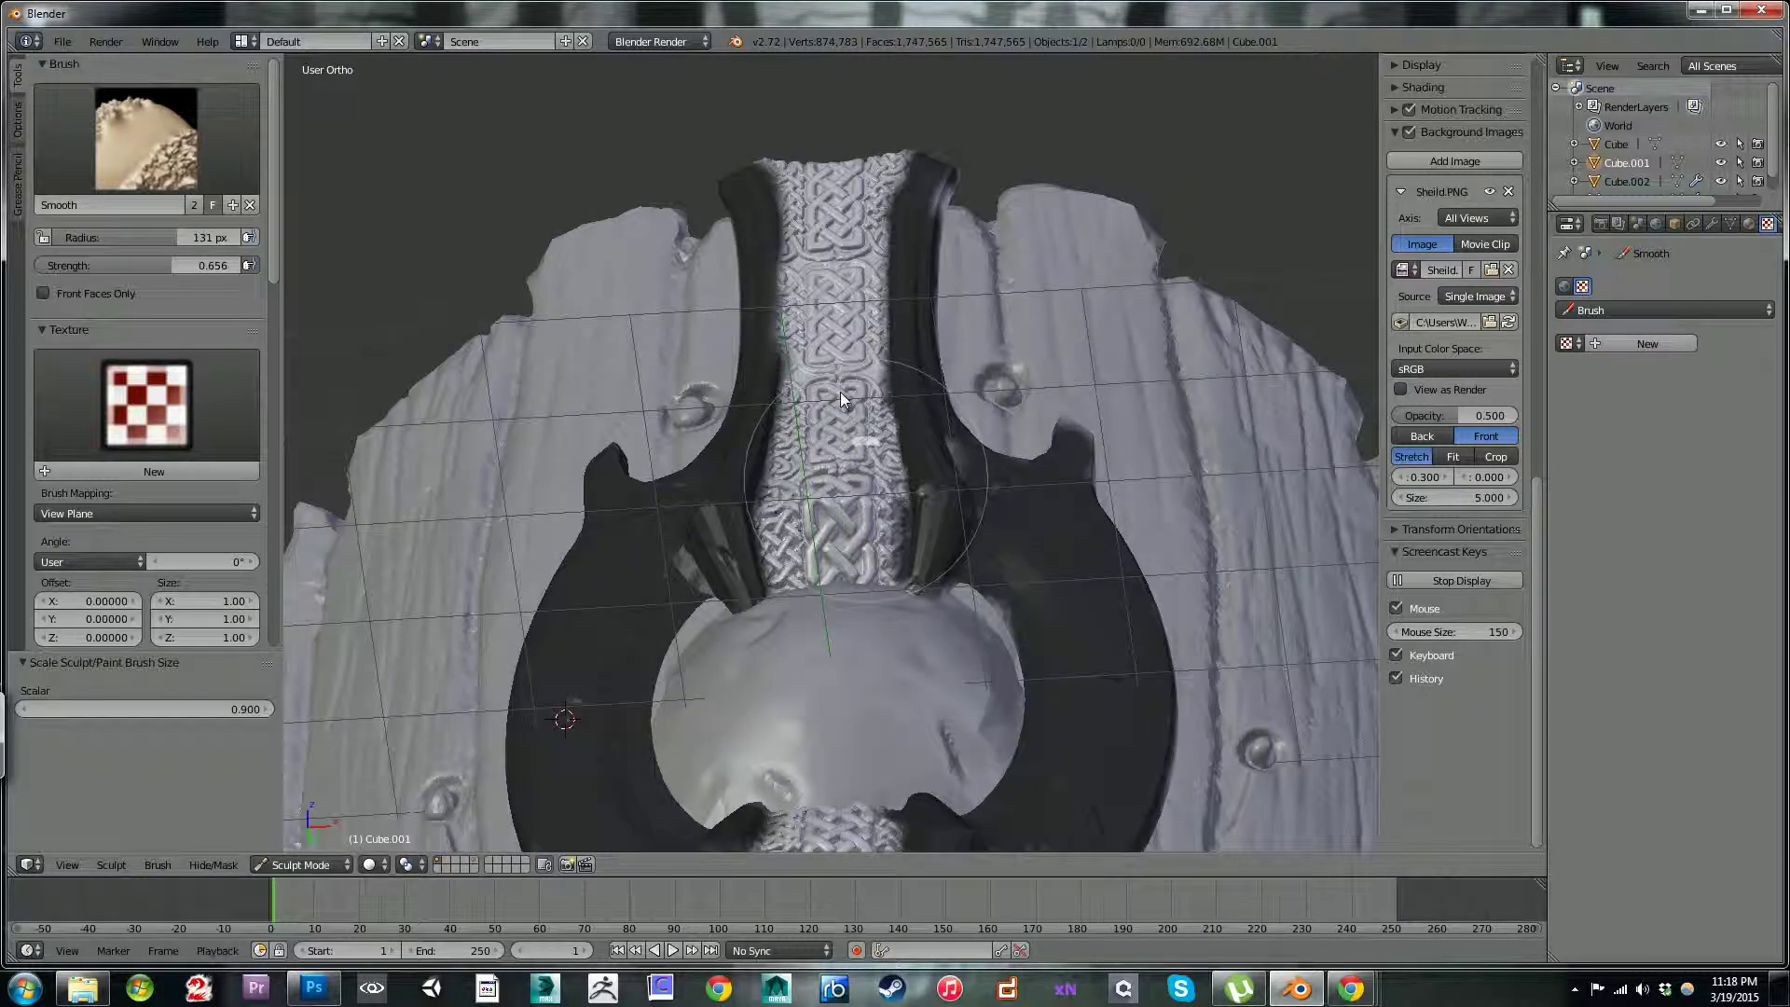
scroll(839, 392, "down", 2)
scroll(867, 466, "down", 2)
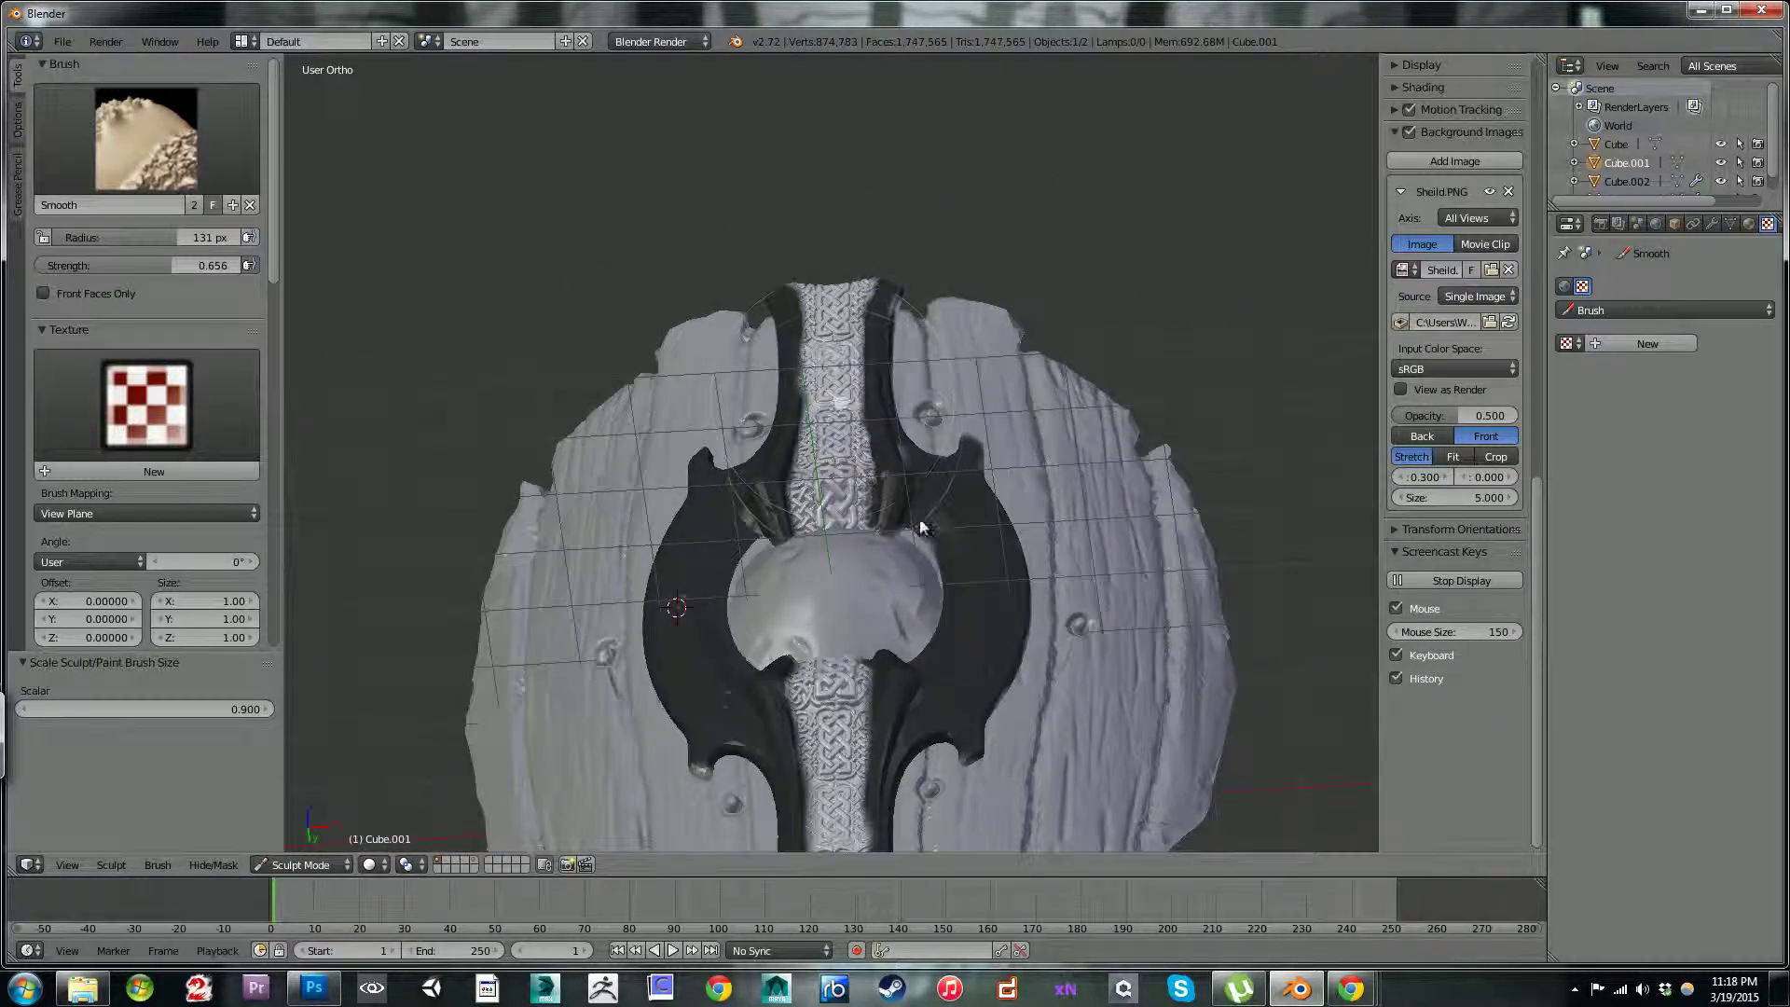
scroll(982, 538, "down", 1)
mouse_move(963, 479)
middle_mouse_down()
mouse_move(954, 447)
mouse_move(976, 481)
middle_mouse_up()
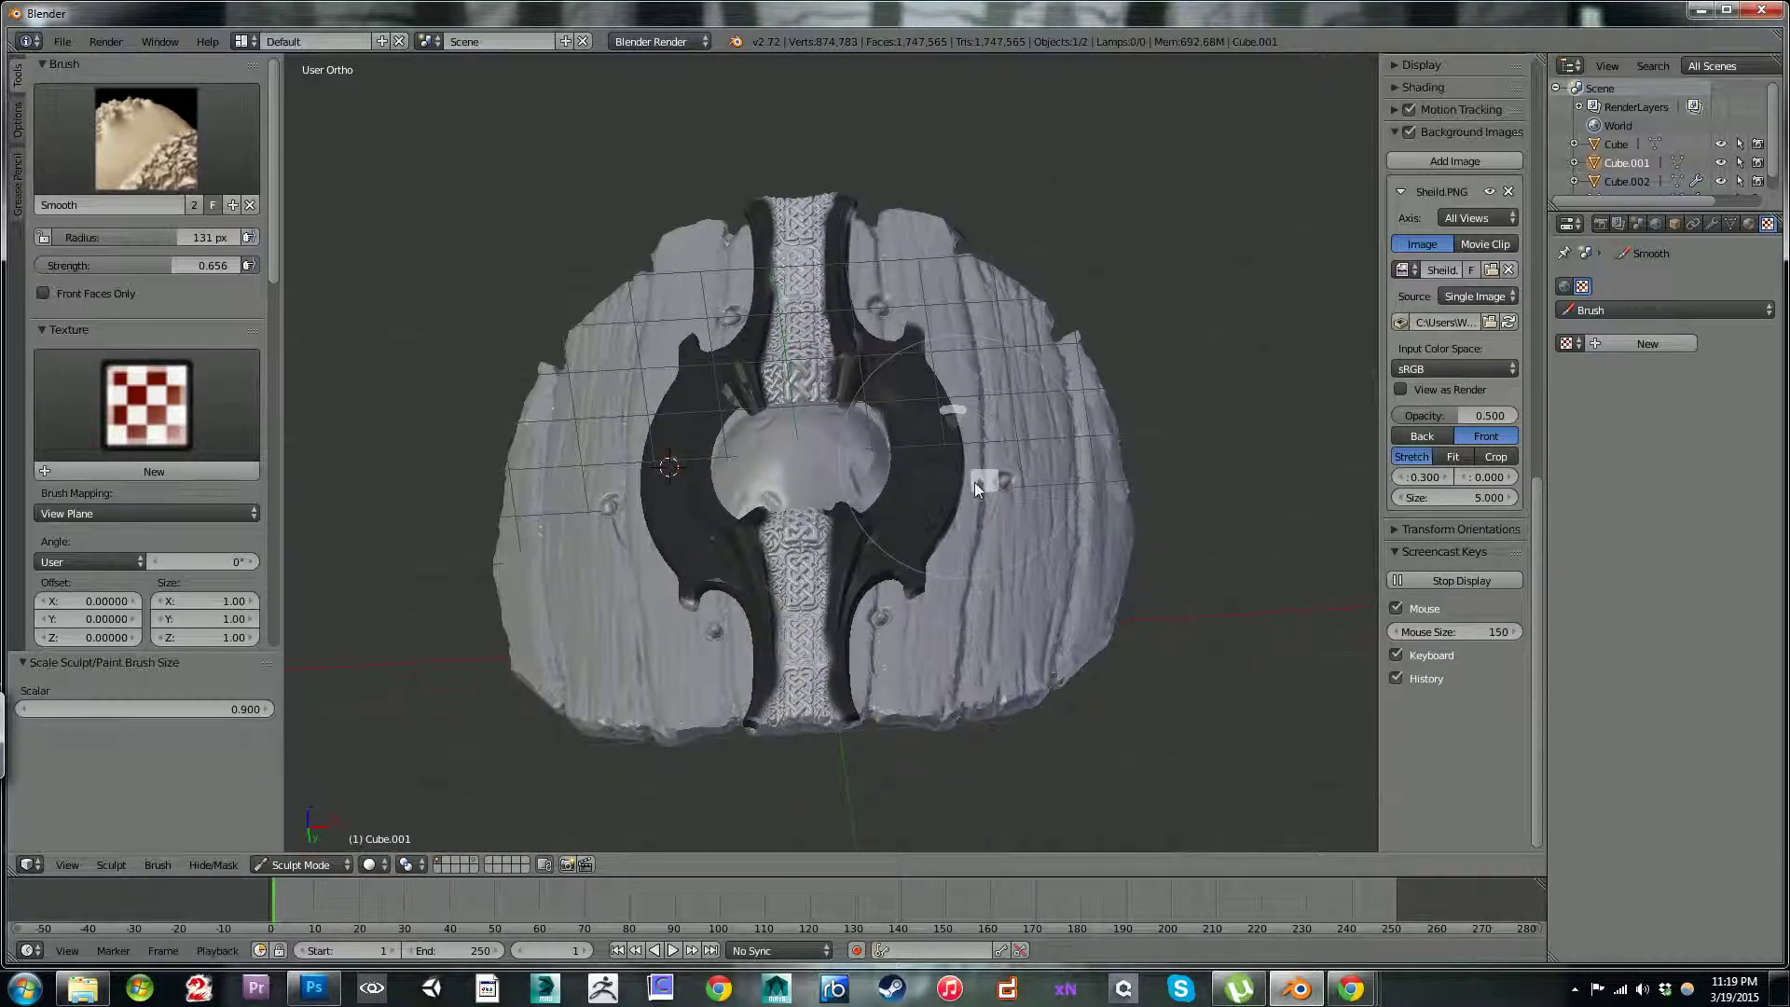
left_click(317, 864)
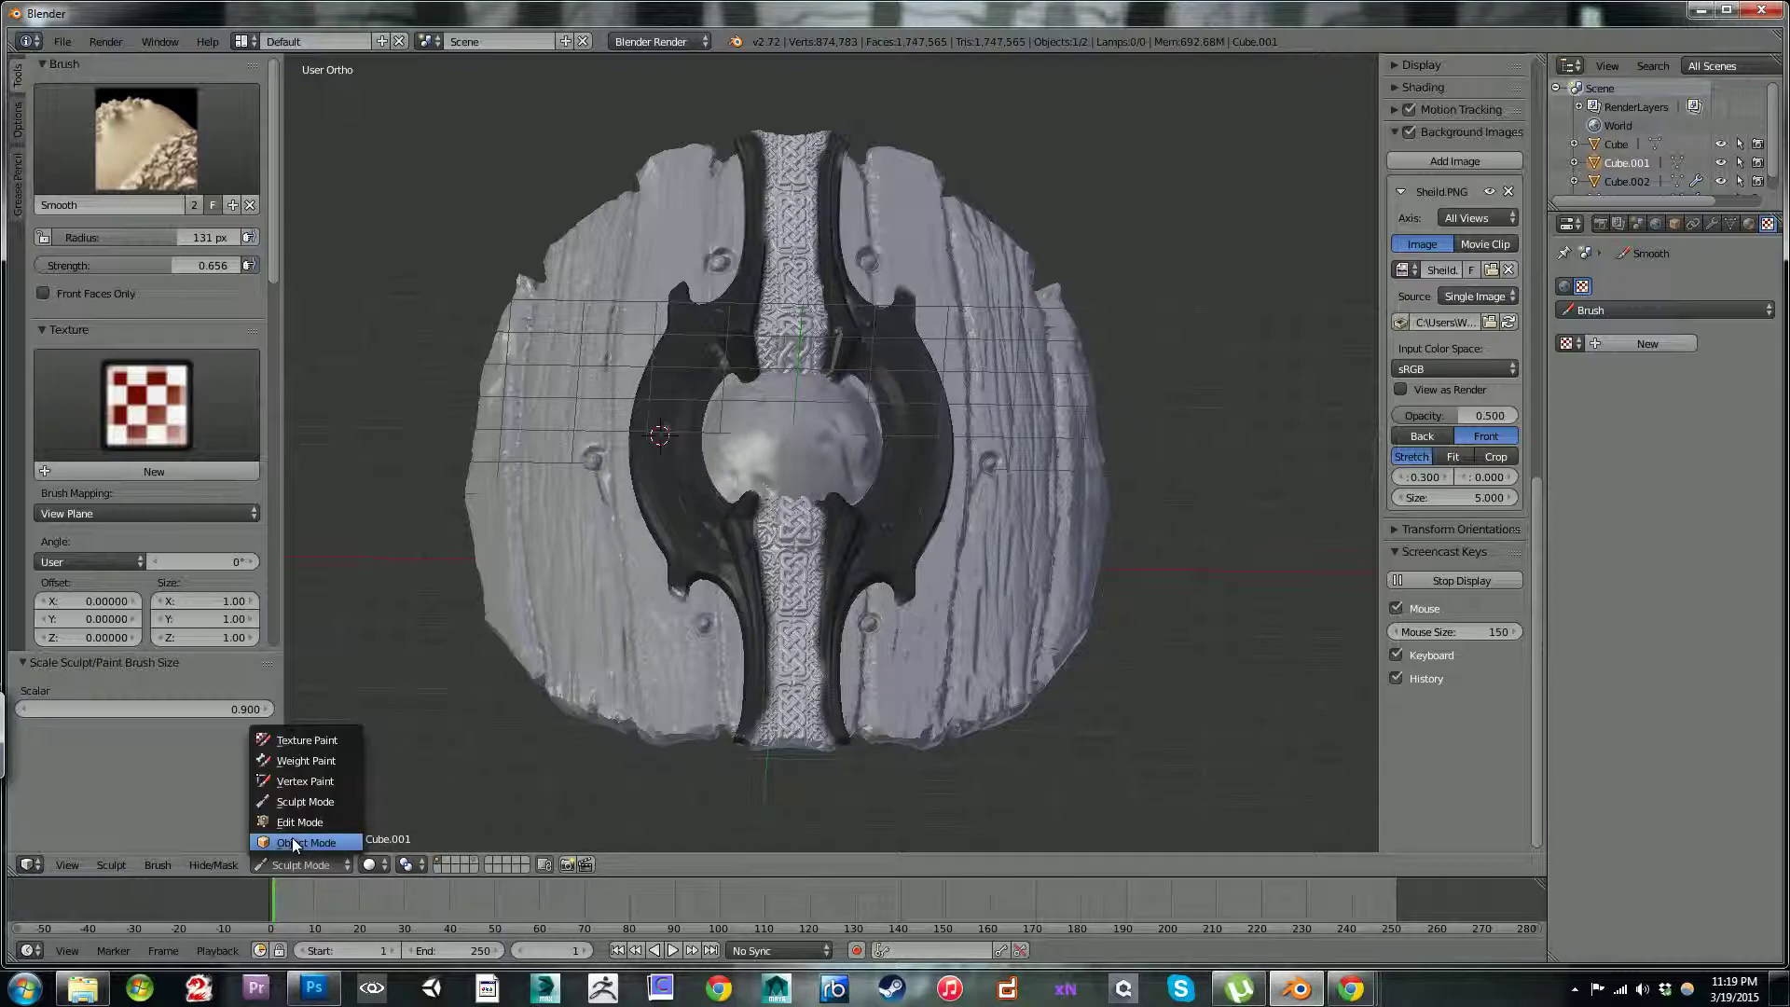
left_click(299, 844)
- Inspect the smoothed Celtic strip, round boss and surrounding frame from several angles and distances
scroll(923, 424, "down", 2)
middle_click_drag(925, 418, 932, 513)
scroll(1005, 440, "up", 1)
middle_click_drag(1005, 440, 852, 377)
scroll(942, 388, "up", 2)
scroll(1019, 401, "up", 1)
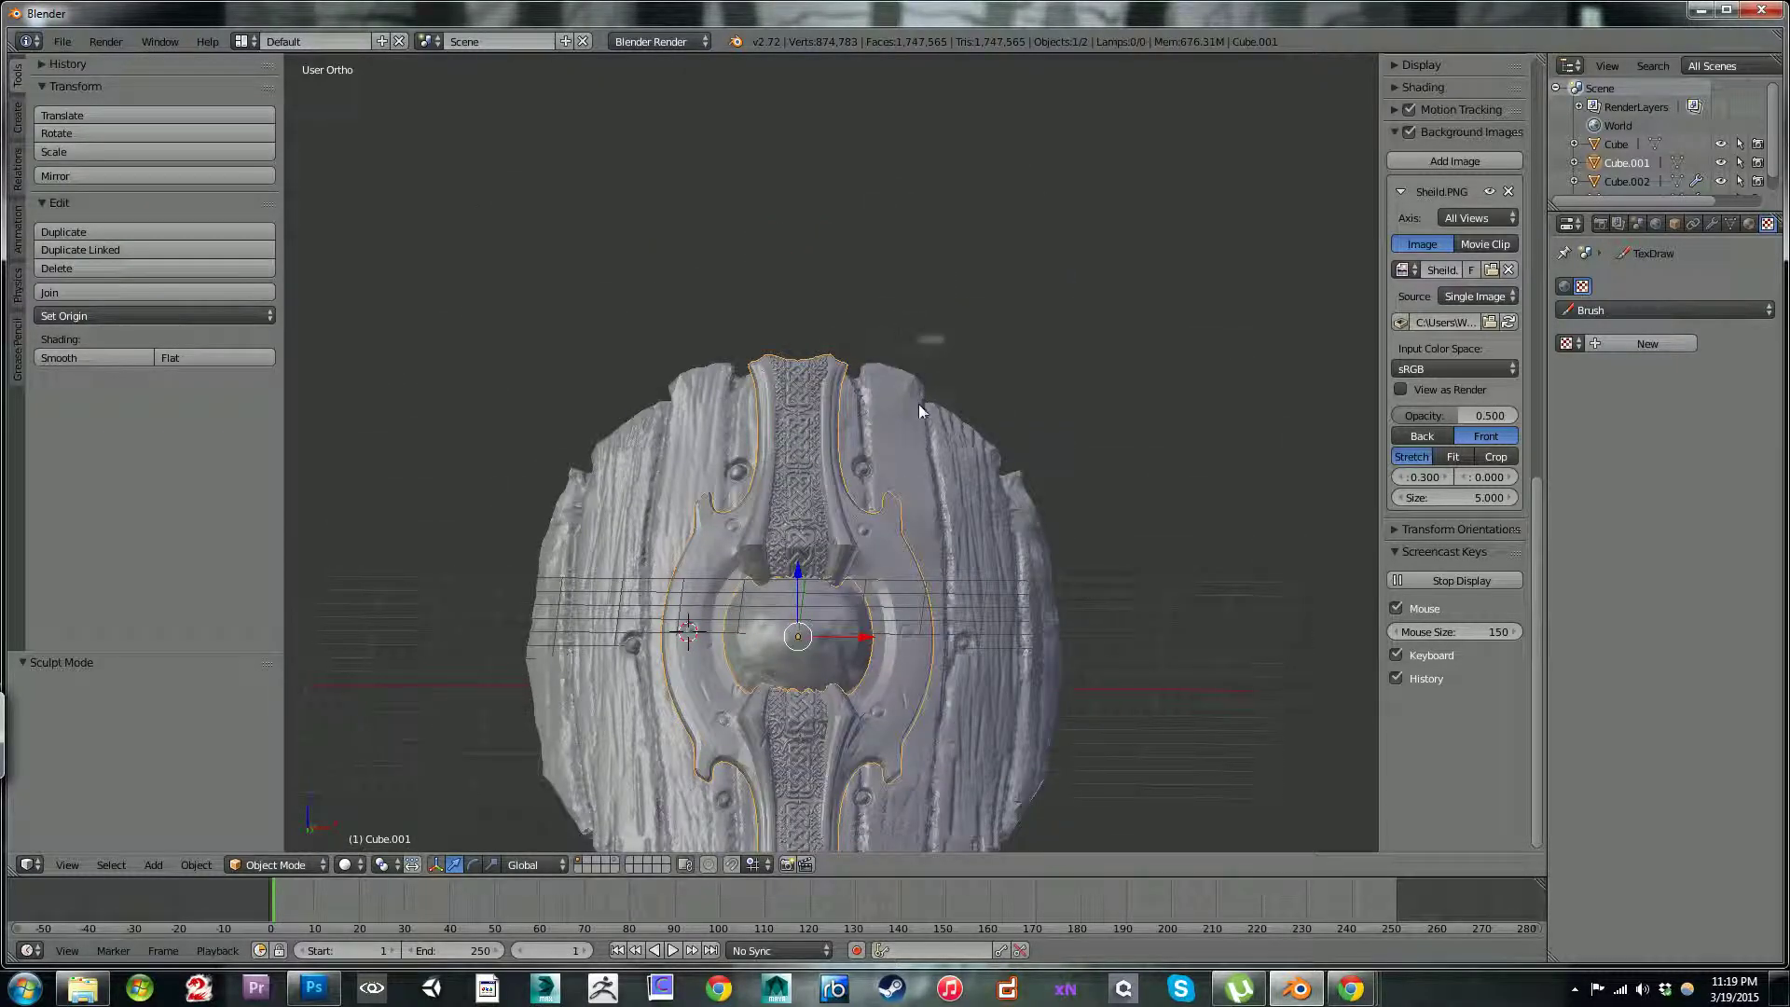
middle_click_drag(912, 518, 876, 375)
scroll(876, 374, "up", 4)
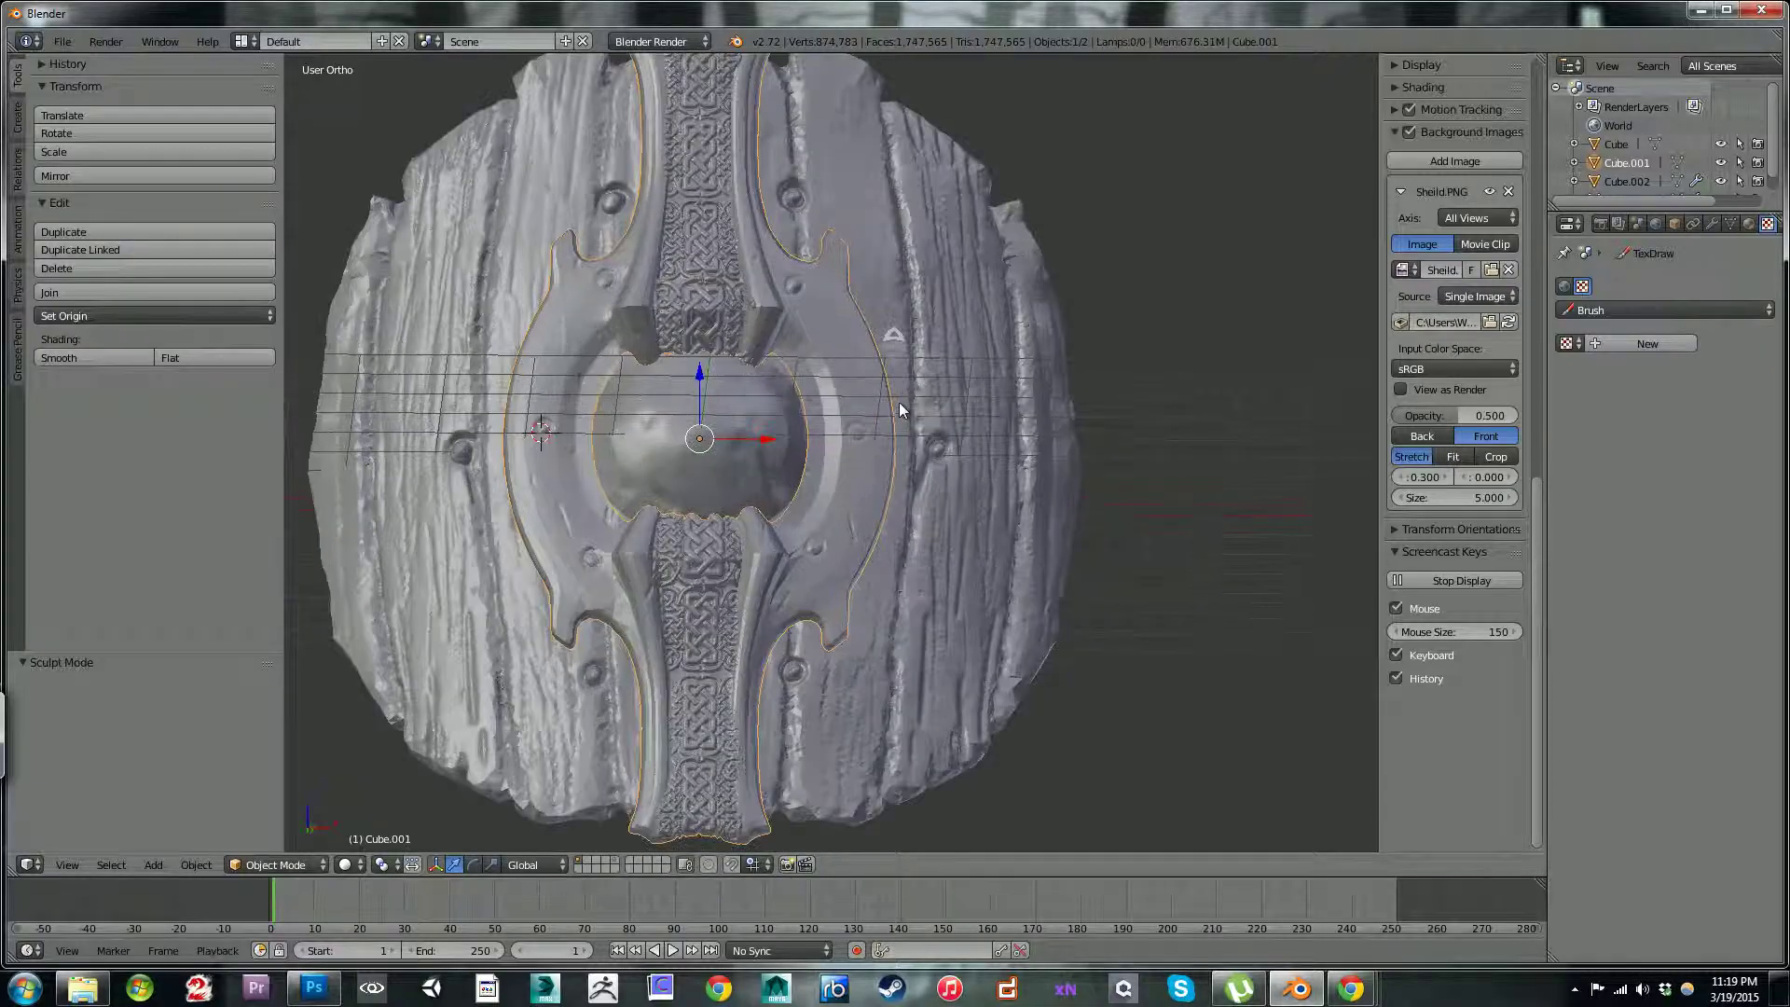
middle_click_drag(791, 429, 781, 426)
scroll(797, 434, "up", 1)
scroll(887, 374, "down", 2)
middle_click_drag(914, 226, 967, 426, "shift")
scroll(970, 427, "up", 1)
scroll(974, 410, "up", 1)
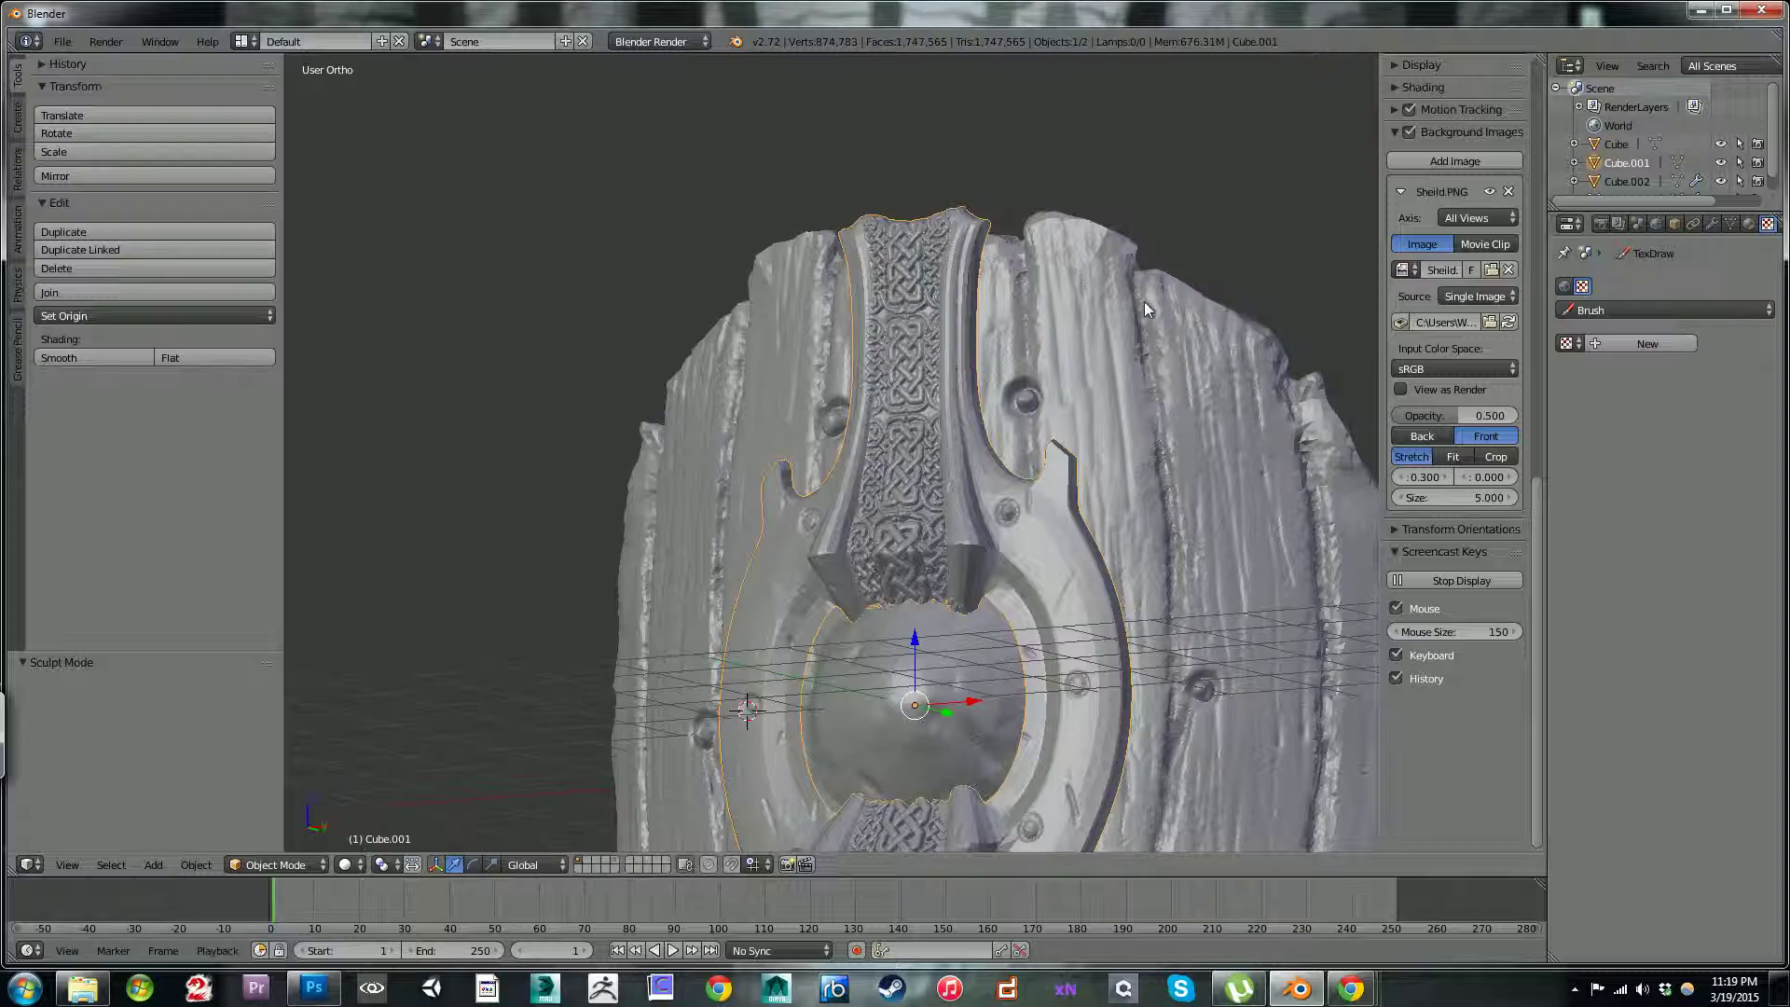
scroll(1119, 401, "down", 2)
middle_click_drag(1025, 477, 1001, 276, "shift")
middle_click_drag(1025, 352, 1159, 272)
middle_click_drag(1066, 436, 938, 373)
scroll(1085, 423, "up", 5)
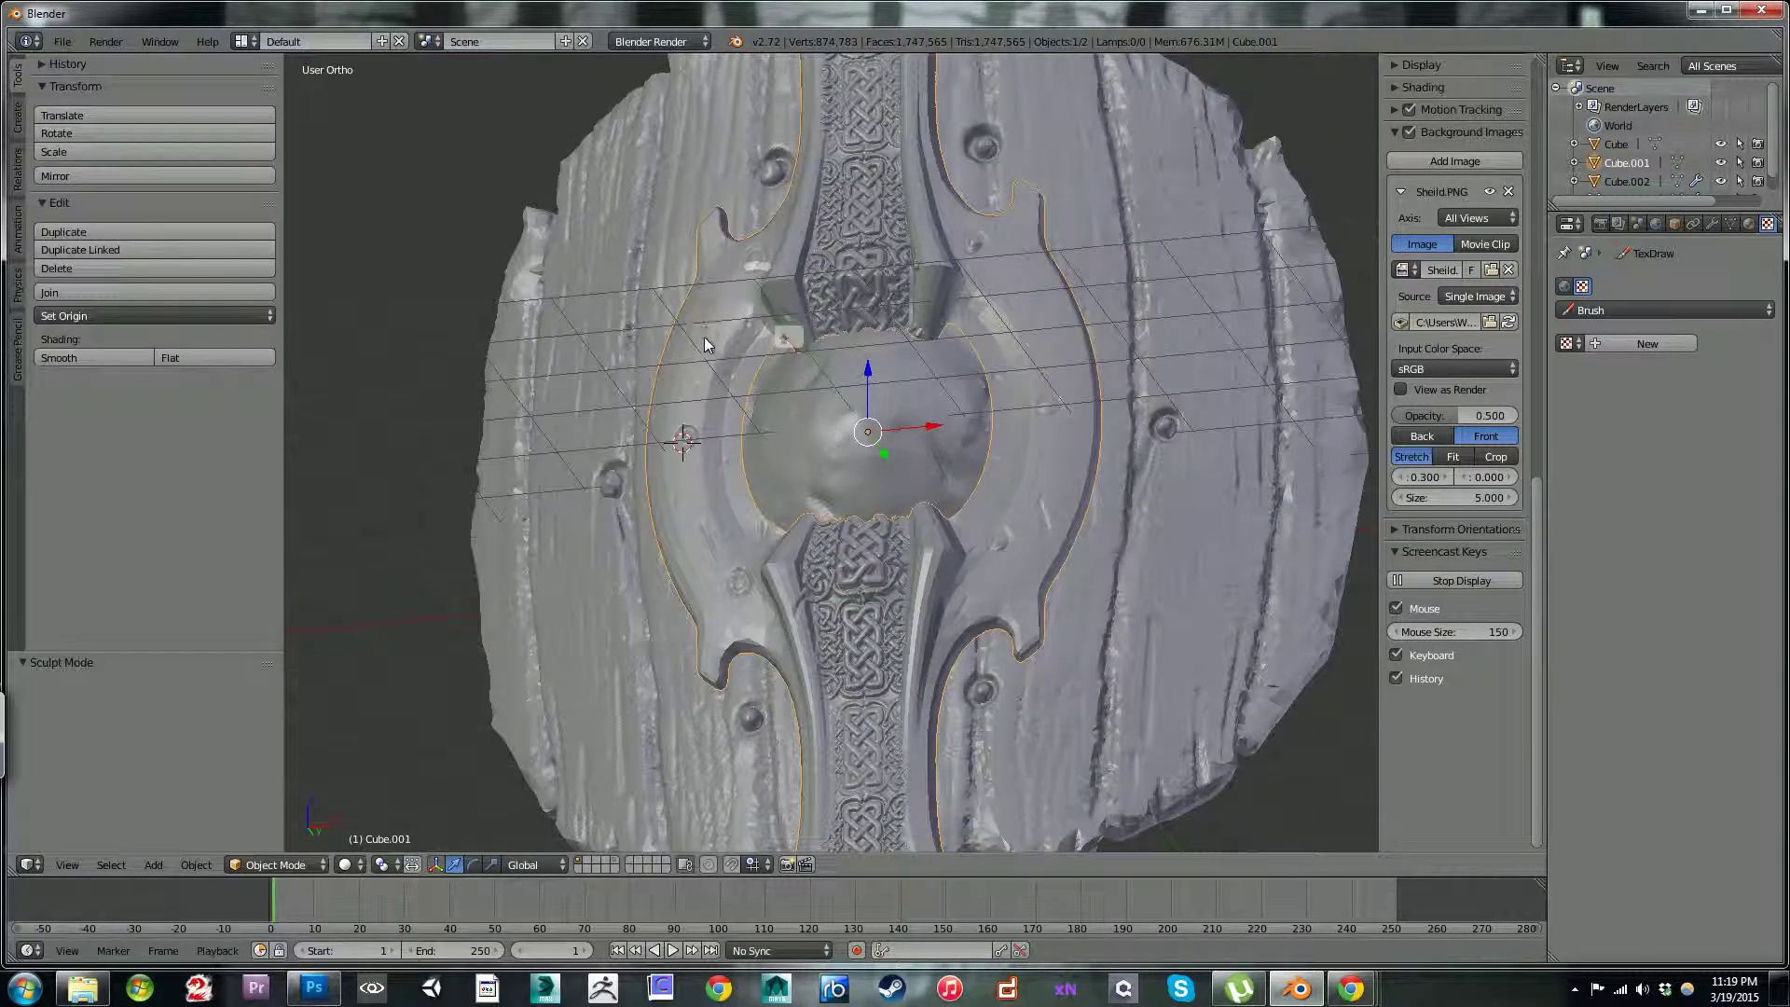
middle_click_drag(712, 298, 702, 390, "shift")
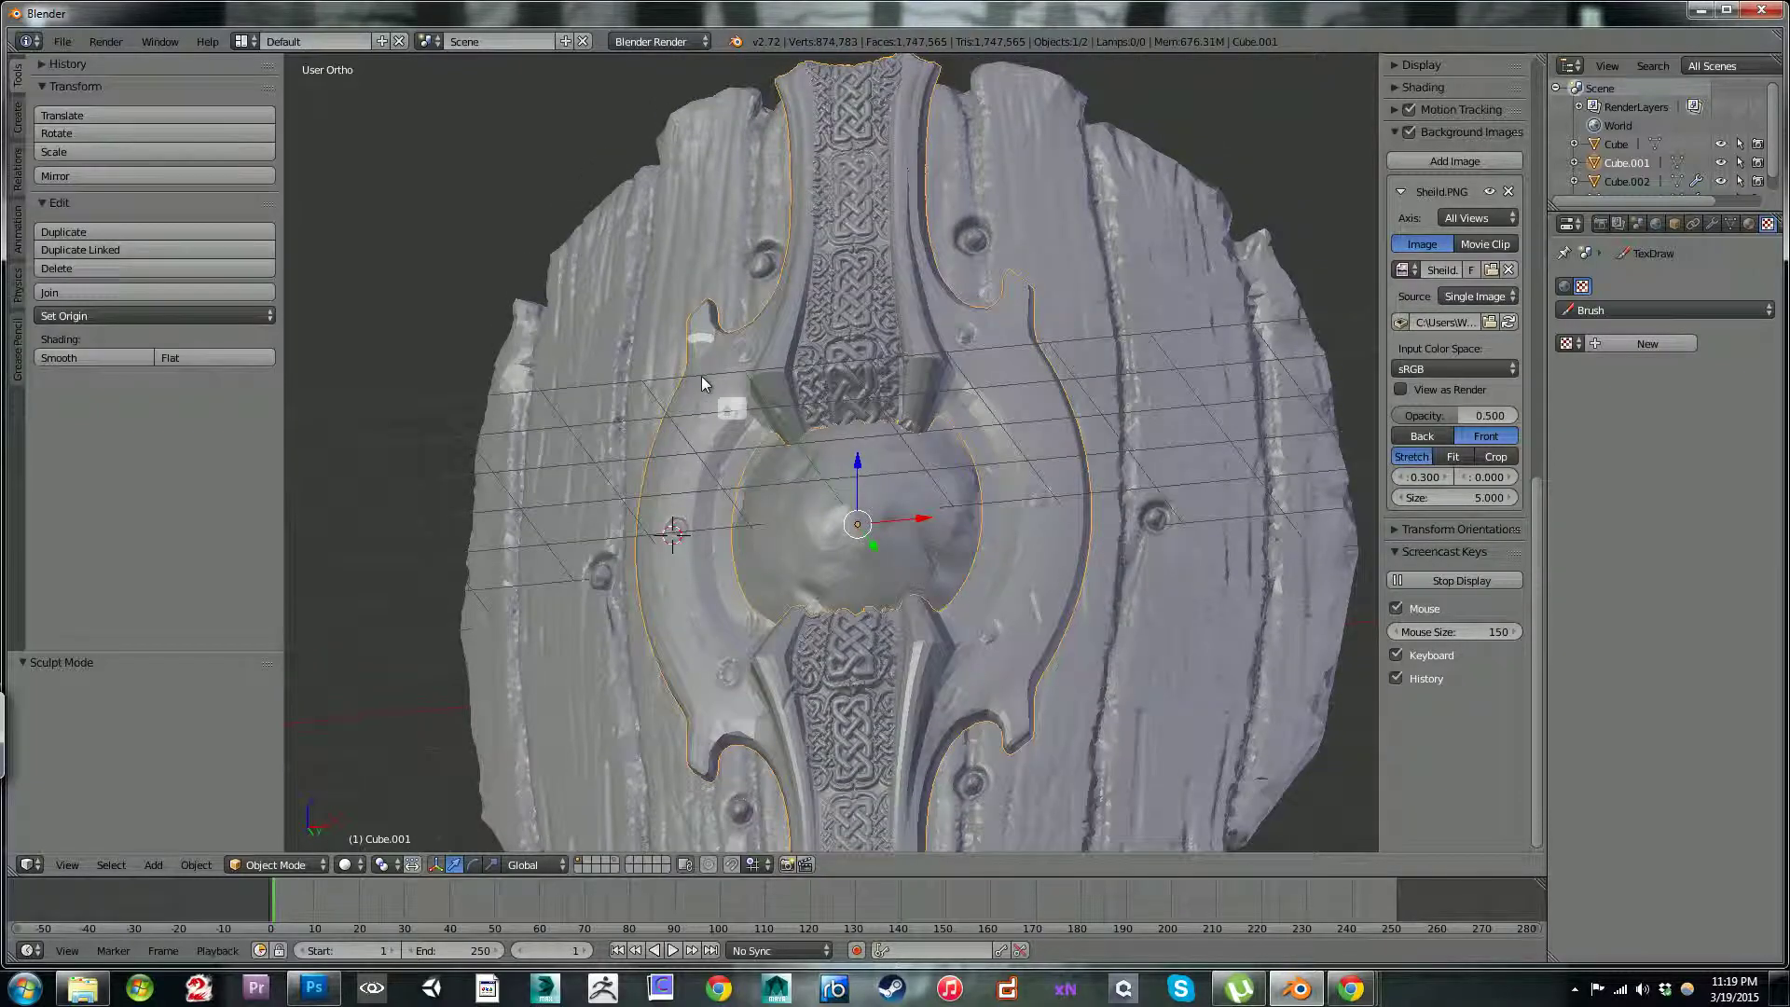